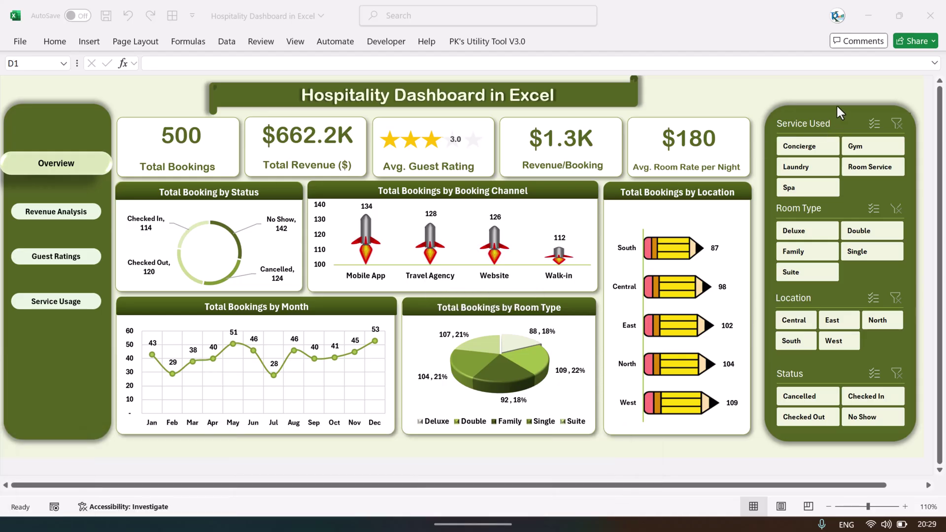
Filter the Overview dashboard by the Concierge service and clear it, and do the same with the Deluxe room type
left_click(811, 147)
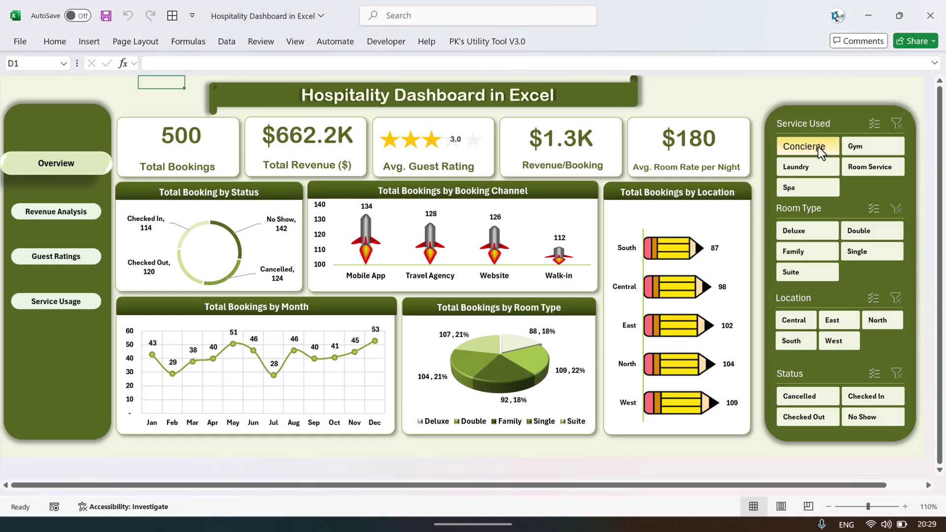
left_click(810, 148)
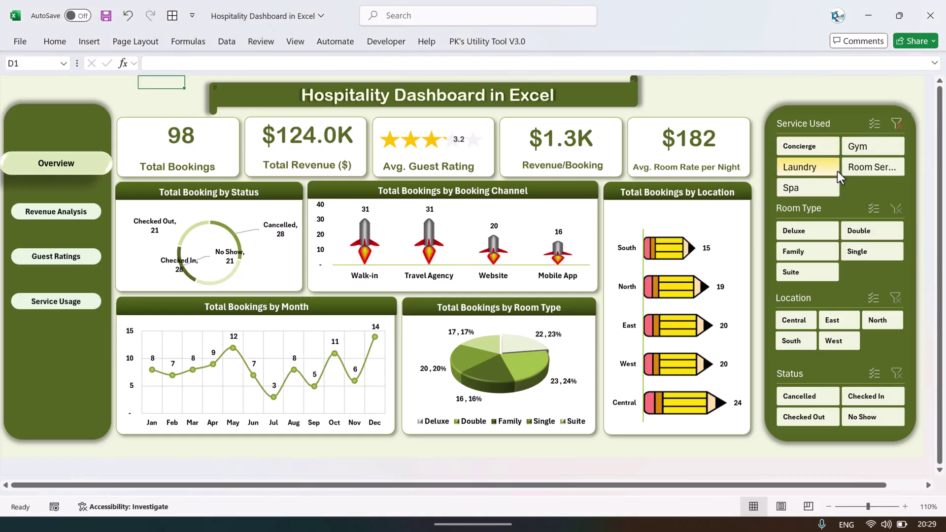
key("alt+c")
left_click(821, 234)
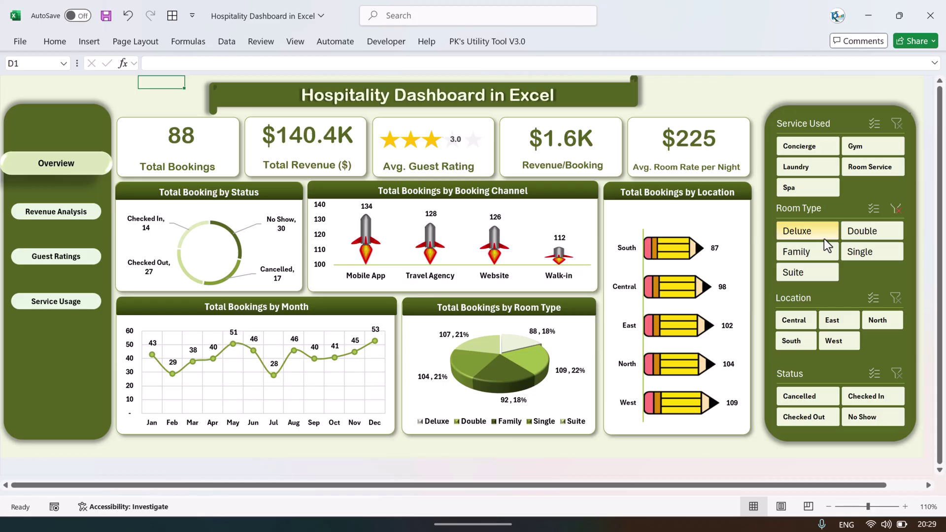
left_click(896, 211)
Filter the Overview dashboard by the Central, North, West and South locations in turn, and clear the location filter
left_click(794, 320)
left_click(870, 320)
left_click(834, 341)
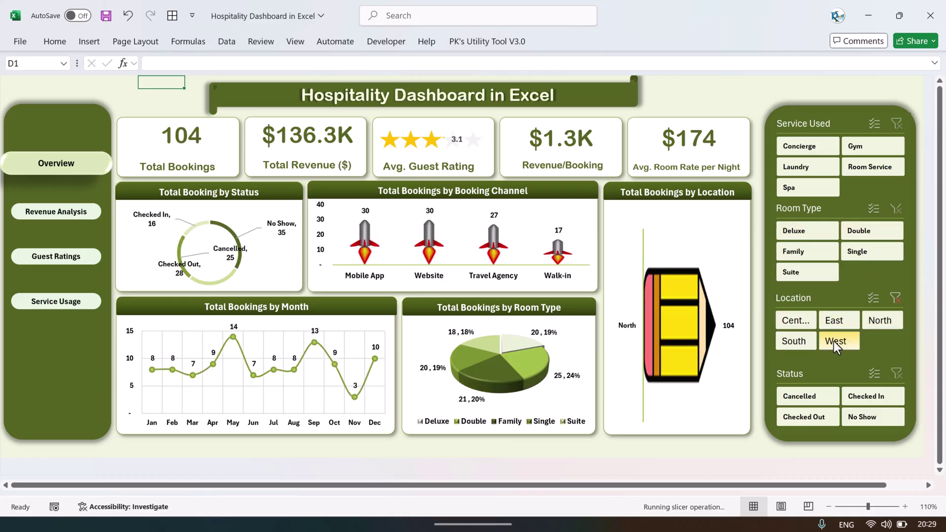
left_click(798, 341)
left_click(897, 299)
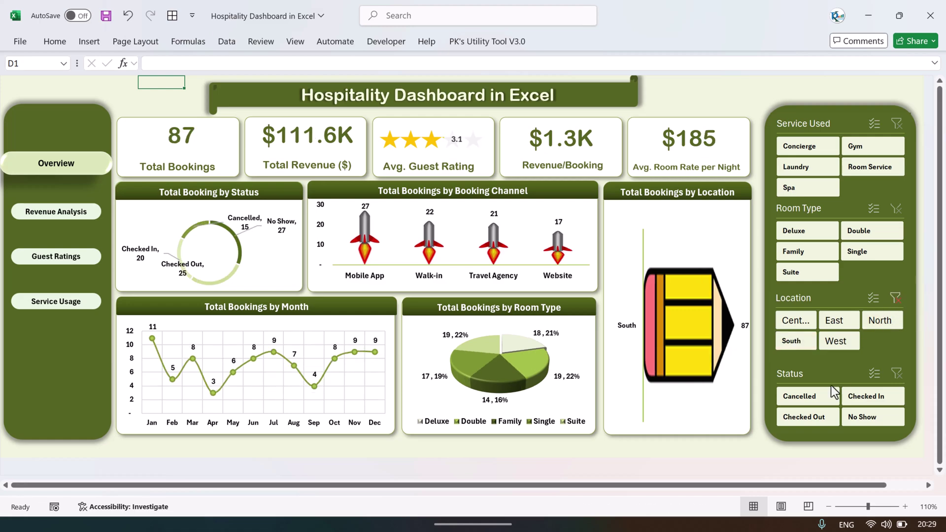
Filter the Overview dashboard by Checked In and Checked Out status in turn, and clear the status filter
left_click(868, 397)
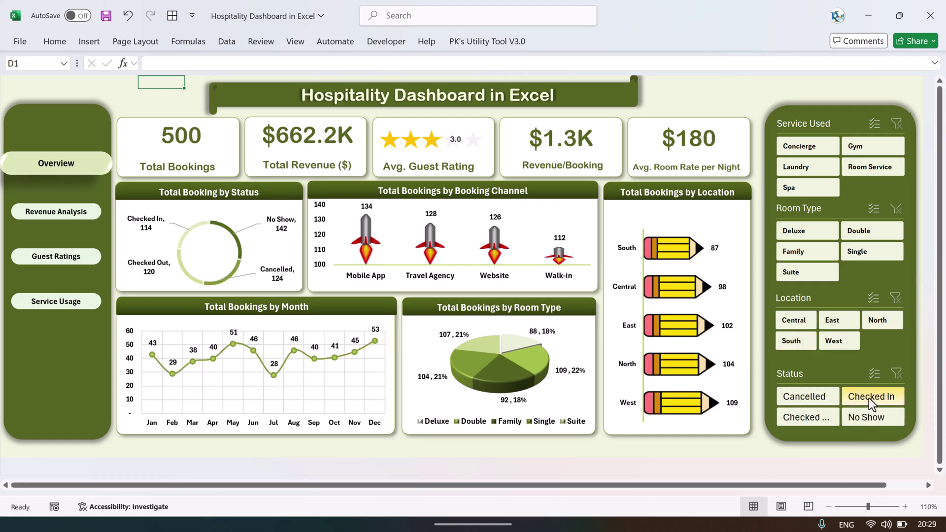
left_click(821, 416)
left_click(898, 374)
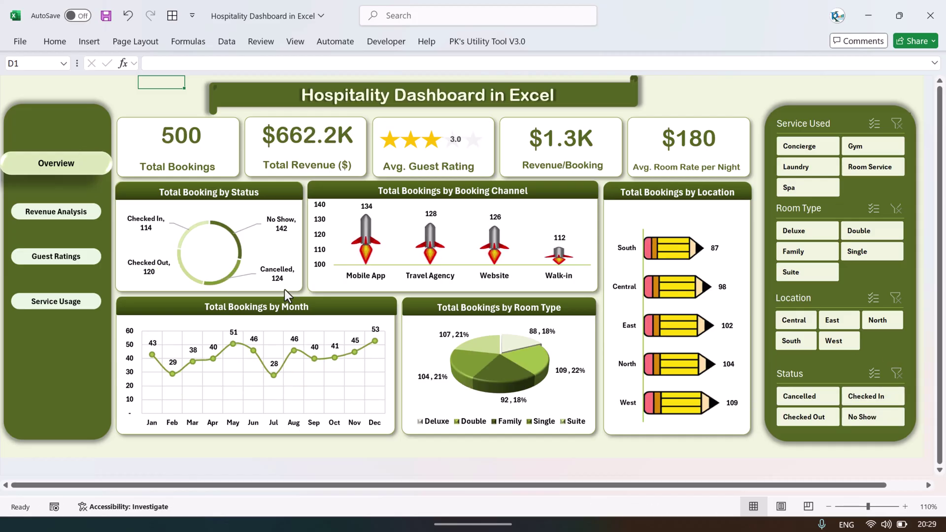
On the Revenue Analysis page, filter by the Deluxe and Suite room types in turn and clear the room type filter
left_click(47, 225)
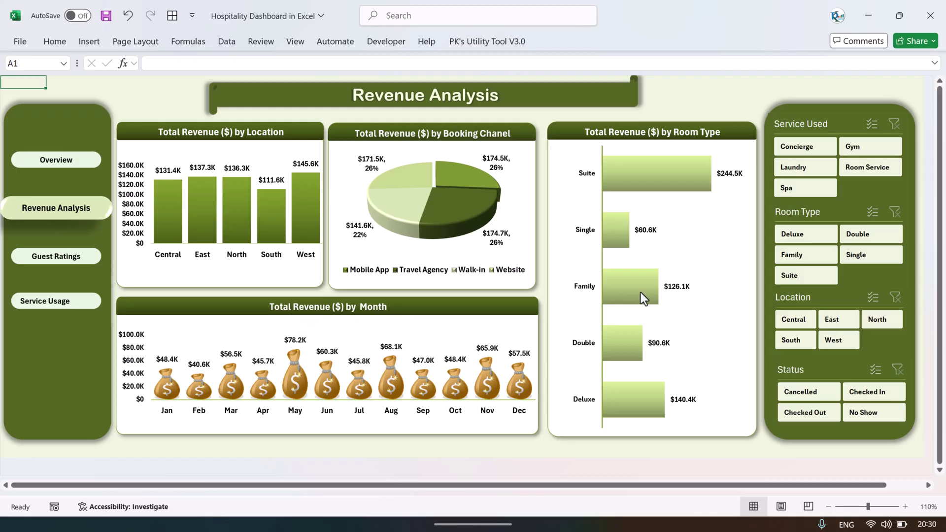
left_click(809, 237)
left_click(800, 273)
left_click(895, 210)
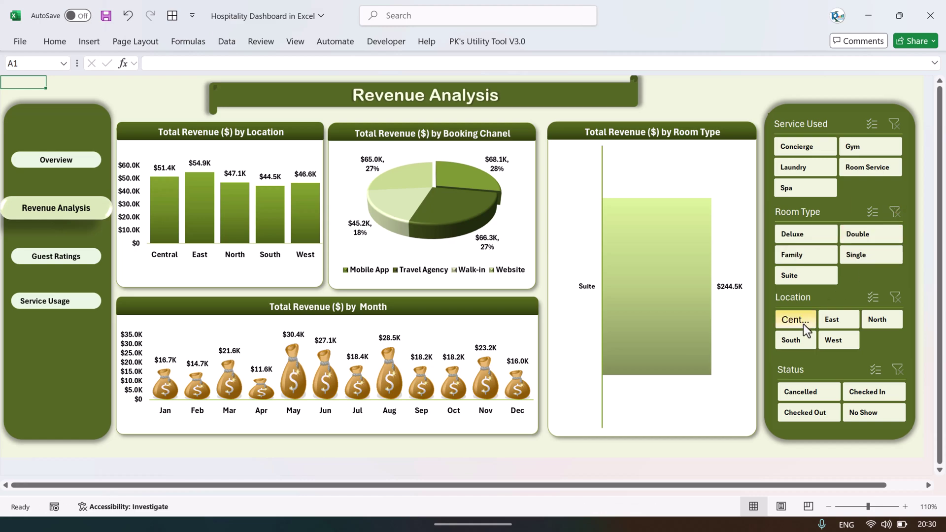
Filter the revenue charts by Central, North and South locations in turn, leaving South selected, and try and clear the Spa service filter
left_click(804, 324)
left_click(867, 320)
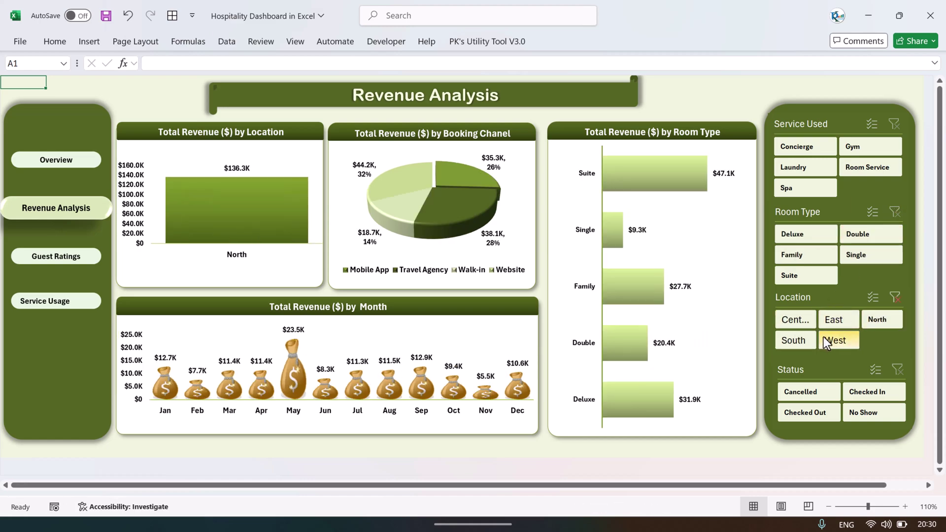
left_click(794, 340)
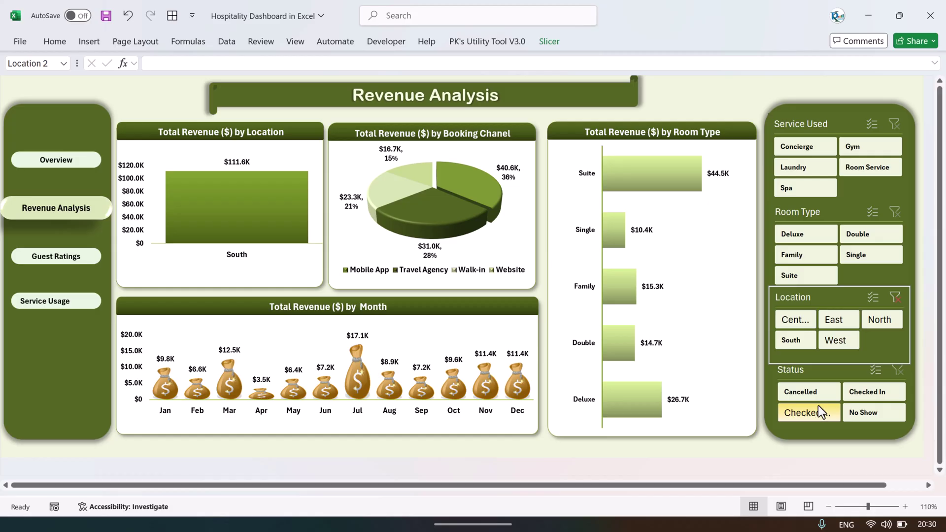
left_click(821, 194)
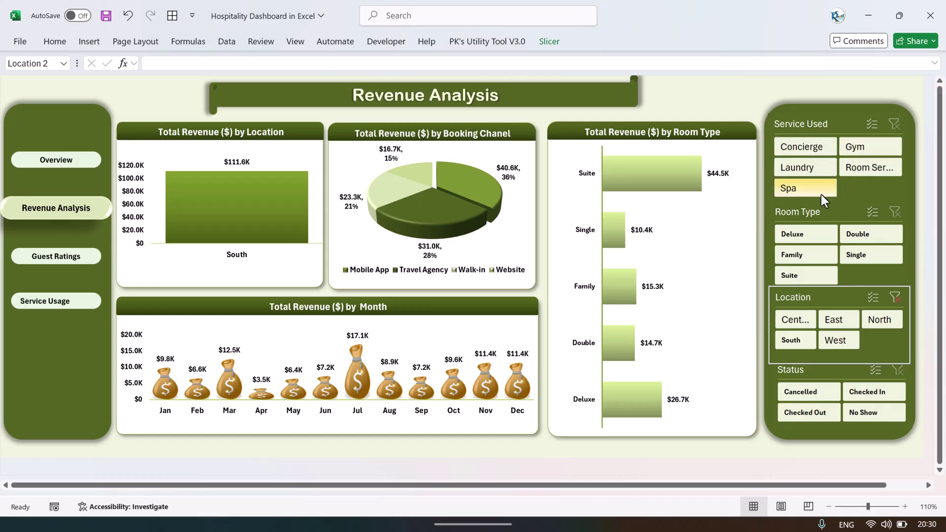
left_click(893, 125)
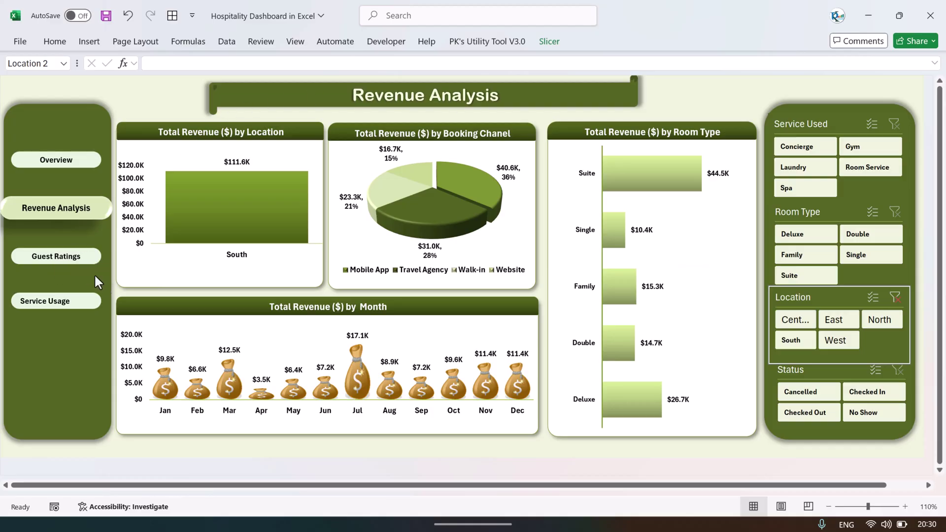
Go to the Guest Ratings page and clear its location filter
left_click(76, 257)
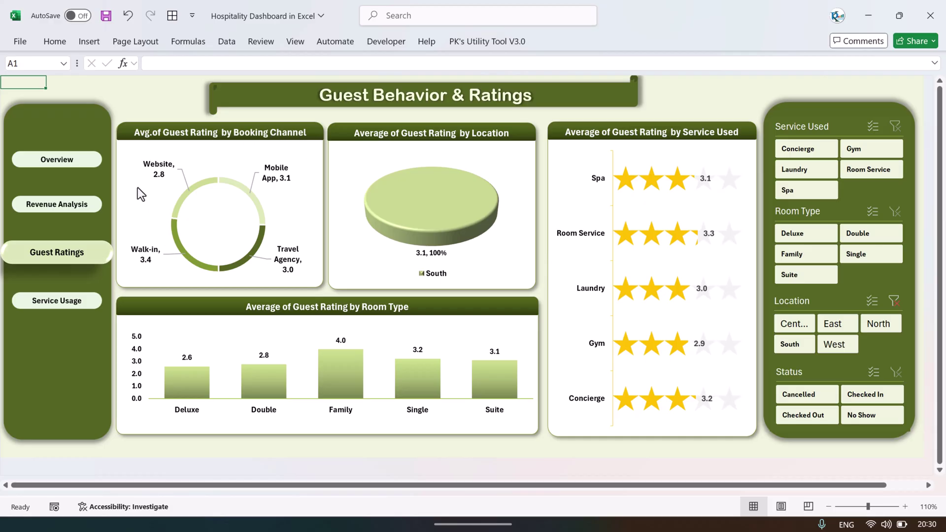
left_click(895, 299)
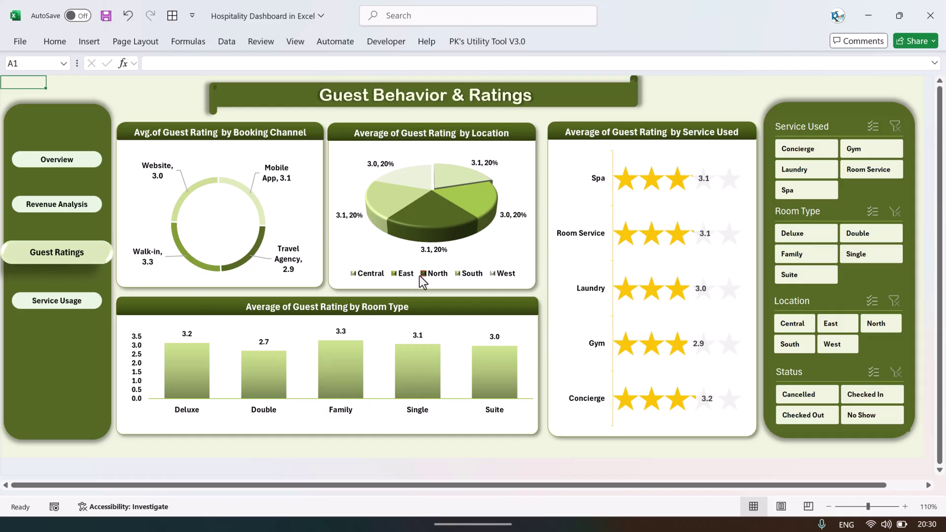
Go to the Service Usage page to view bookings, nights stayed and revenue by service used
left_click(57, 308)
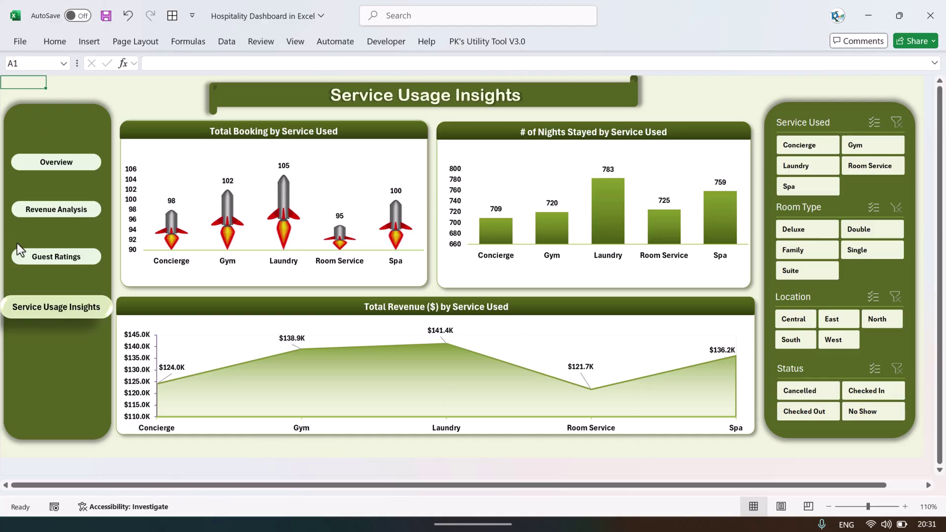
left_click(679, 103)
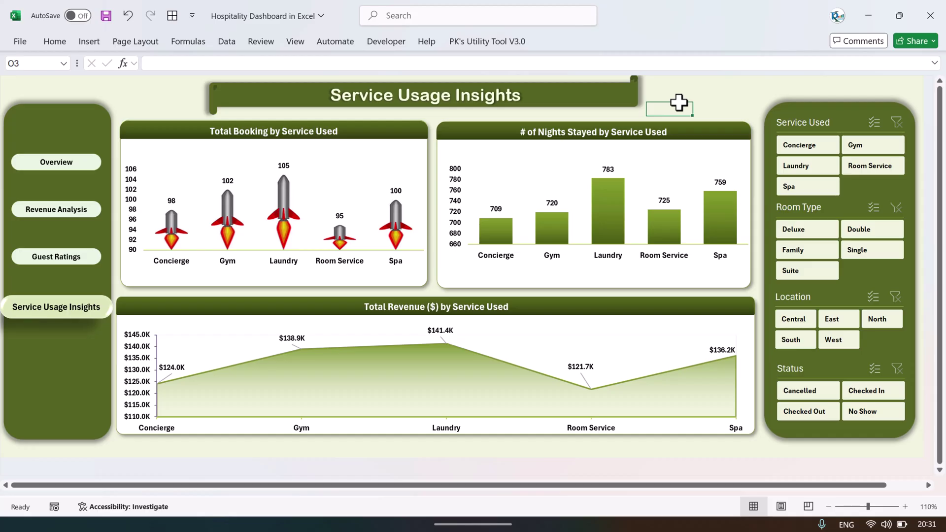
left_click(166, 92)
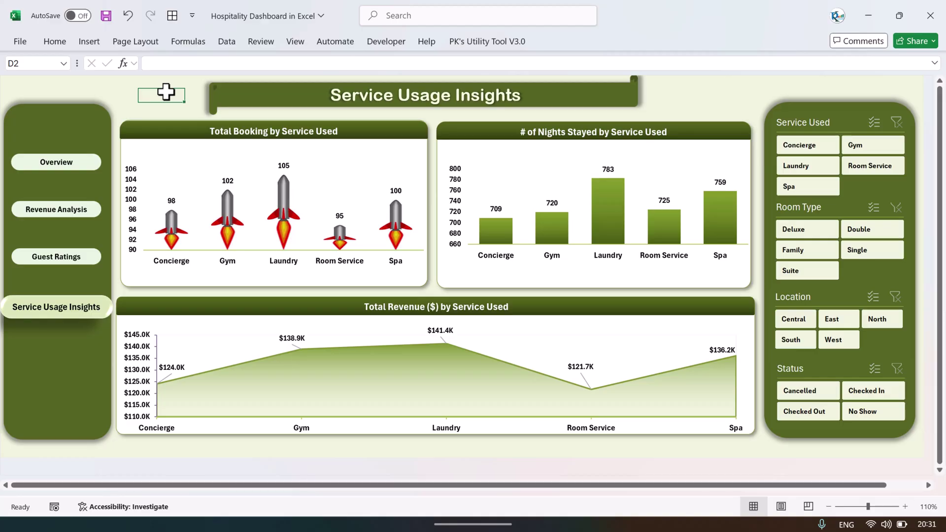
Turn on the display of sheet tabs for this workbook in the advanced options
left_click(27, 42)
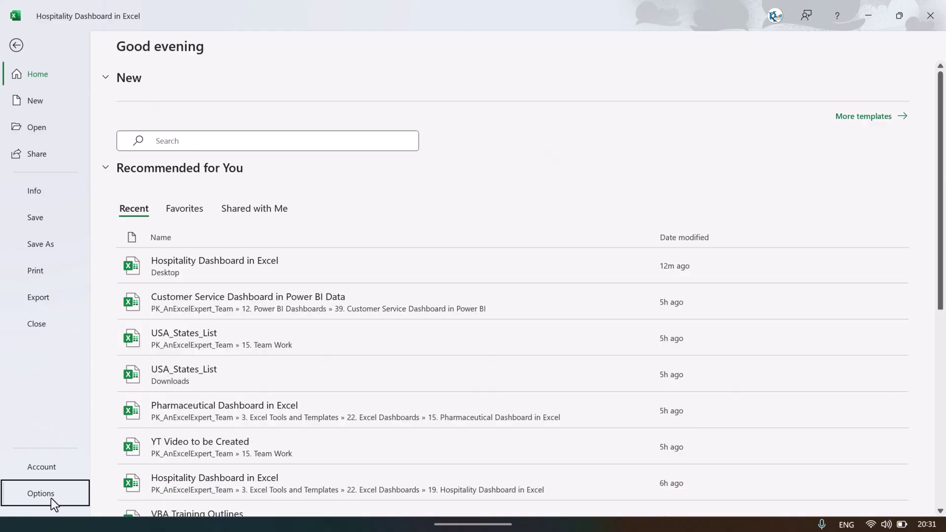
left_click(51, 498)
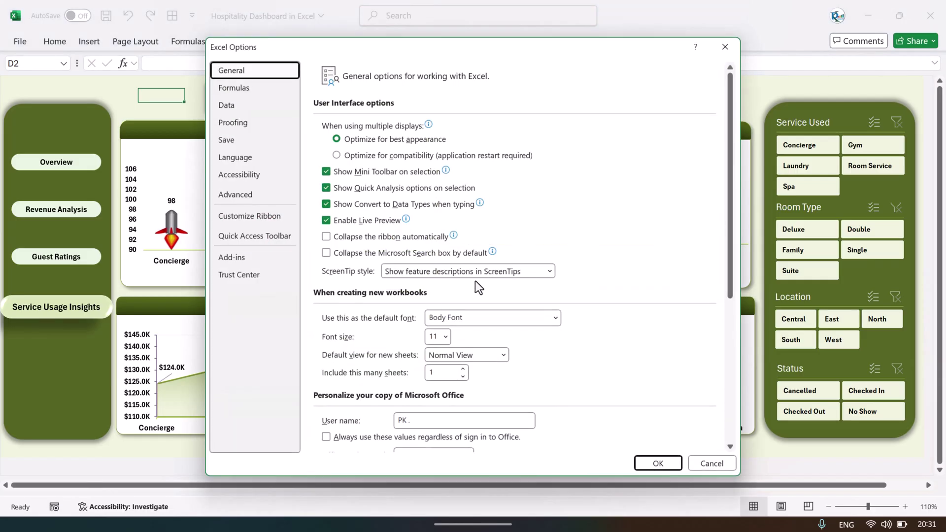
left_click(243, 195)
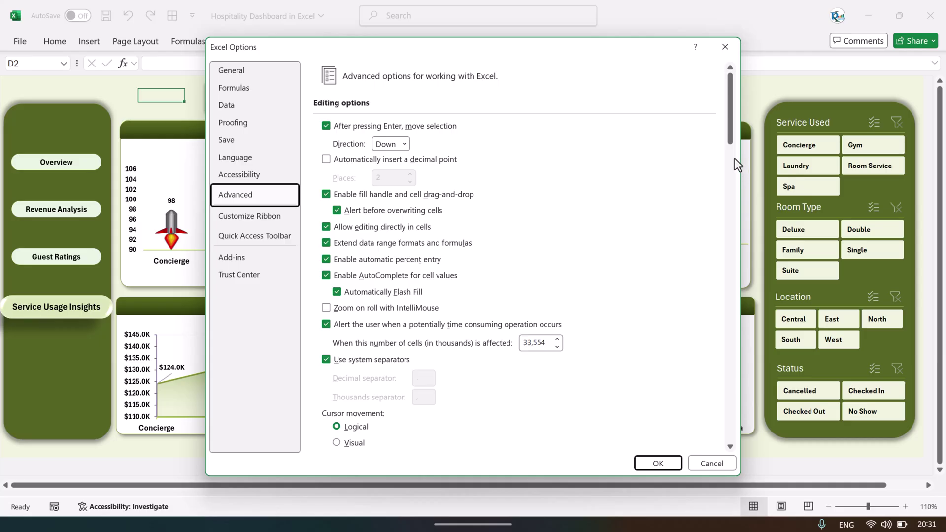
left_click_drag(730, 114, 705, 278)
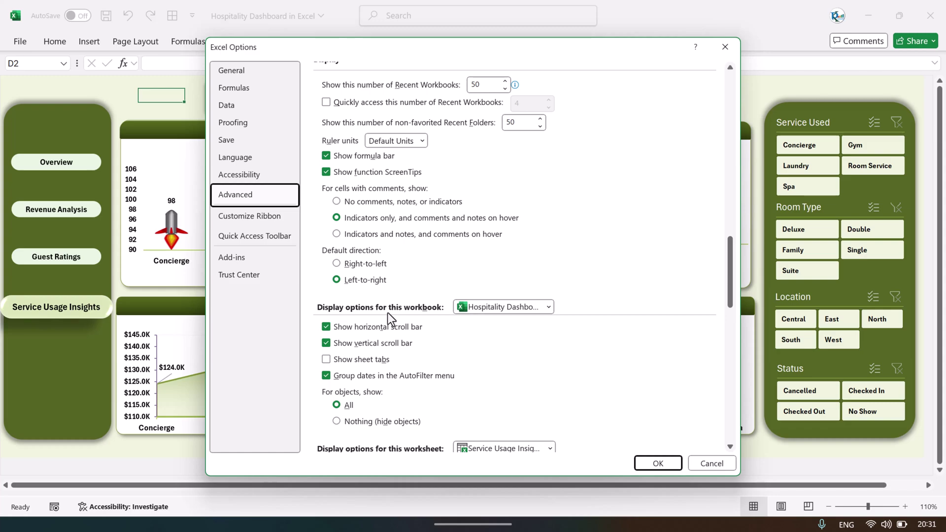
left_click(340, 364)
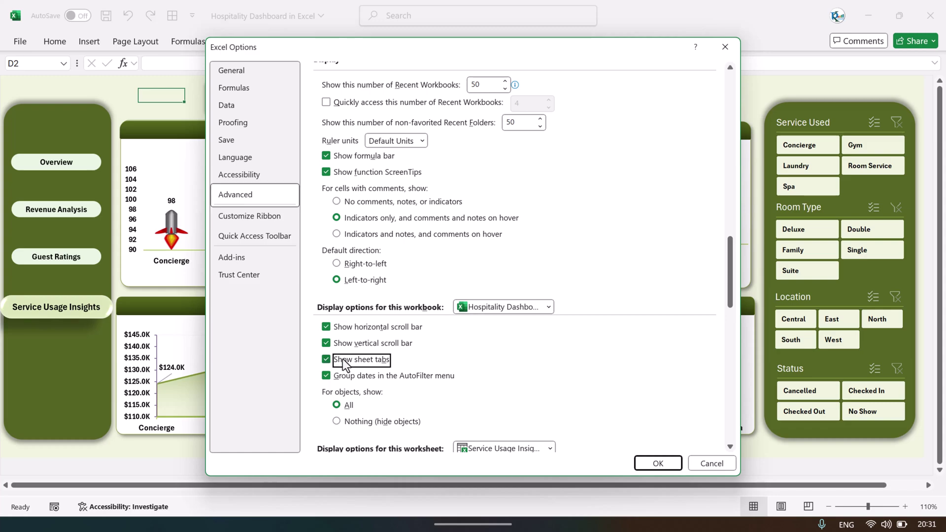
left_click(656, 456)
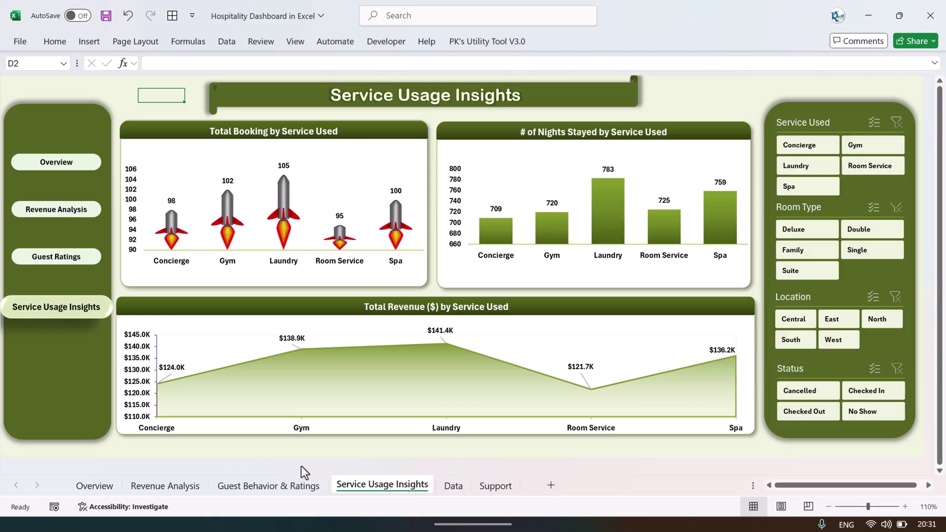
Look through the Overview, Revenue Analysis, Guest Behavior & Ratings and Service Usage Insights sheets in turn
left_click(92, 488)
left_click(168, 488)
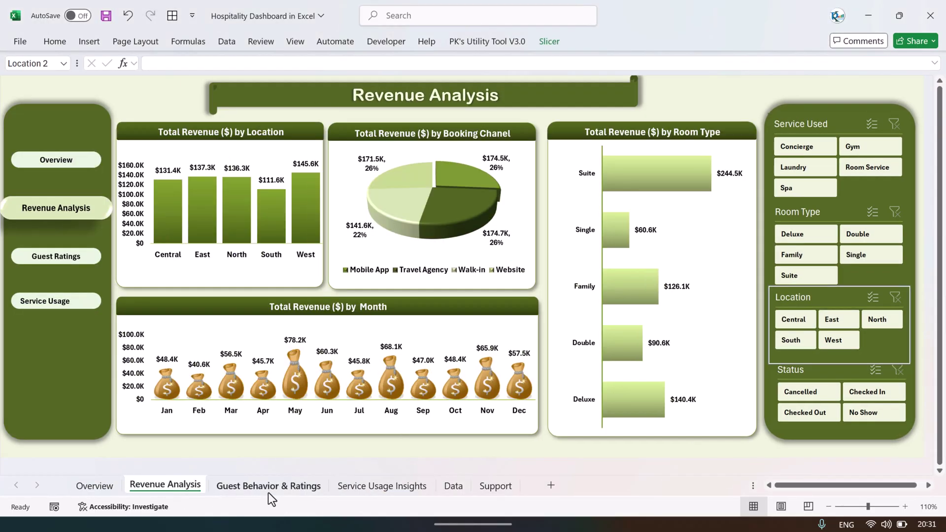
left_click(268, 493)
left_click(374, 492)
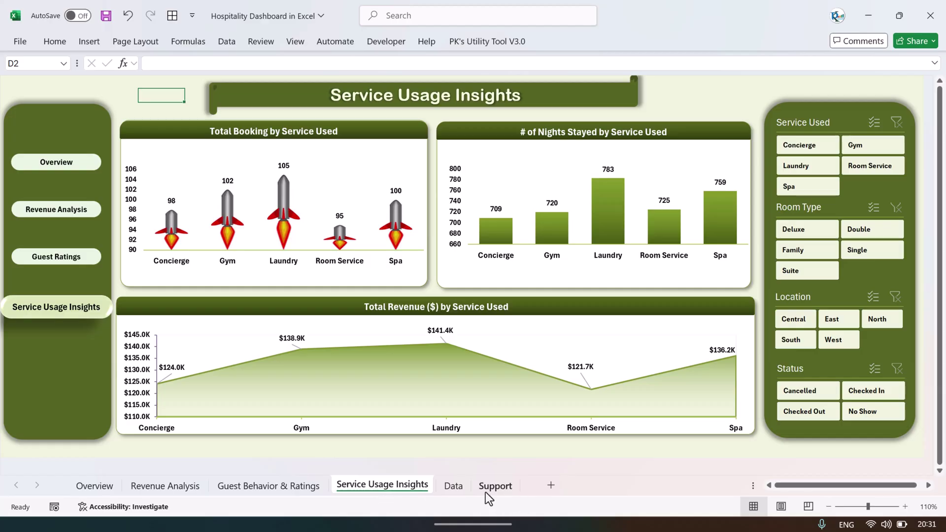
Open the Data sheet and review the booking table's columns from Booking ID through Check-in Date
left_click(459, 488)
left_click_drag(837, 487, 735, 488)
left_click(214, 161)
left_click_drag(75, 119, 72, 220)
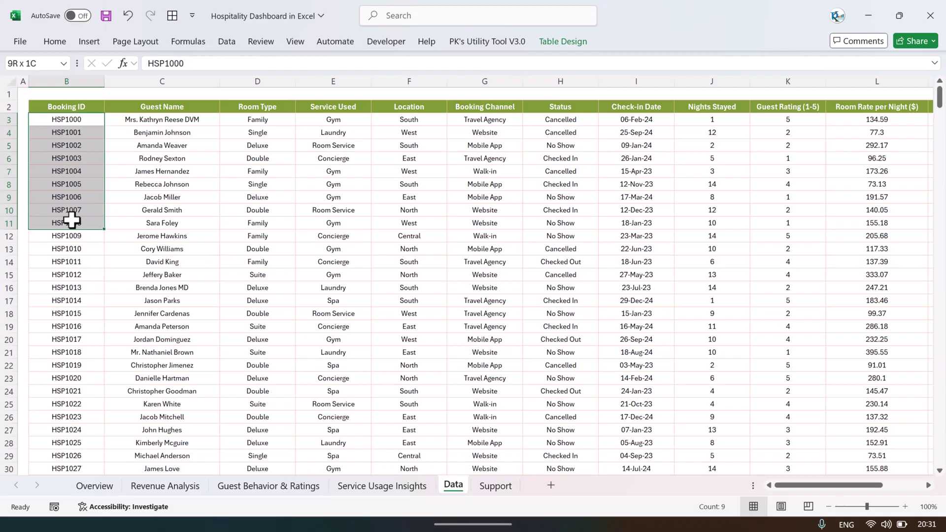
left_click_drag(163, 121, 163, 223)
left_click_drag(258, 120, 278, 210)
left_click_drag(353, 121, 345, 210)
left_click_drag(409, 120, 414, 223)
left_click_drag(507, 120, 515, 222)
left_click_drag(561, 120, 567, 210)
left_click_drag(655, 120, 649, 212)
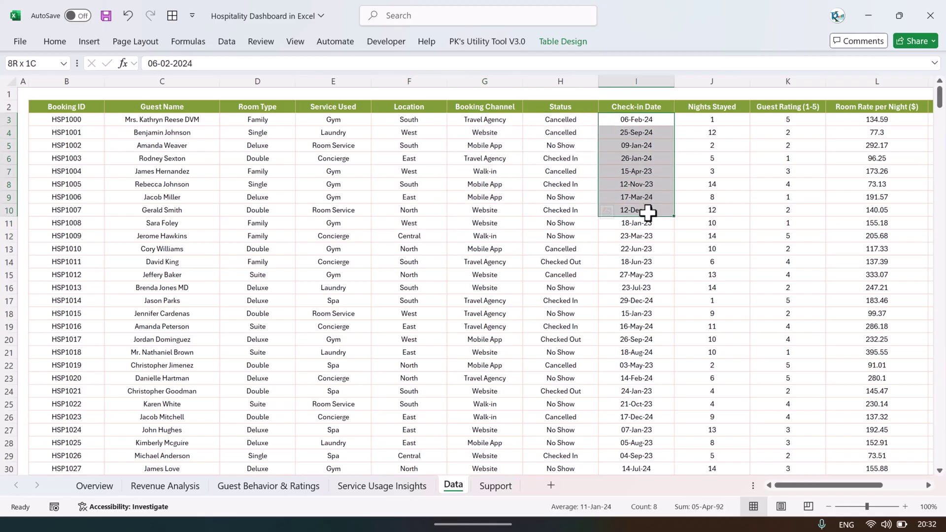
Review the Nights Stayed, Guest Rating, Room Rate per Night, Check-out Date and Total Revenue columns of the booking table
left_click_drag(845, 485, 884, 485)
left_click_drag(401, 120, 397, 186)
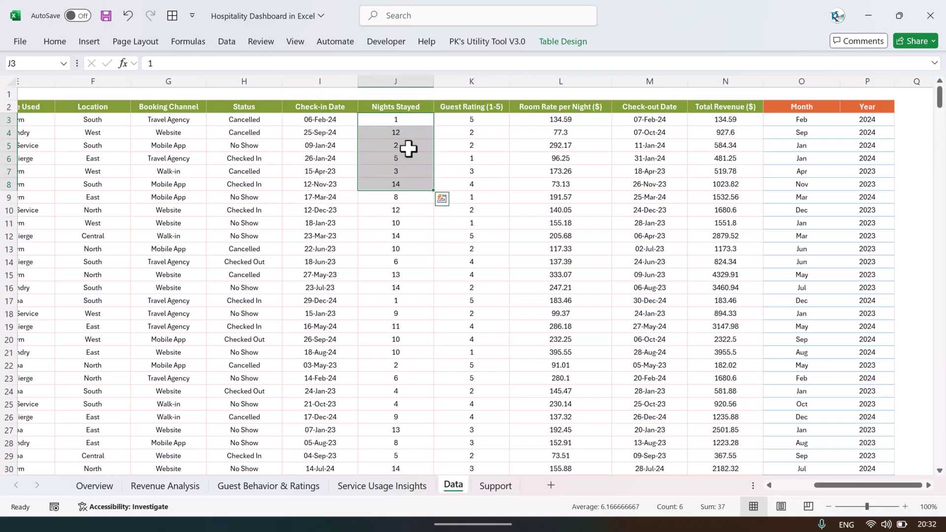
left_click_drag(471, 121, 472, 184)
left_click_drag(594, 120, 587, 185)
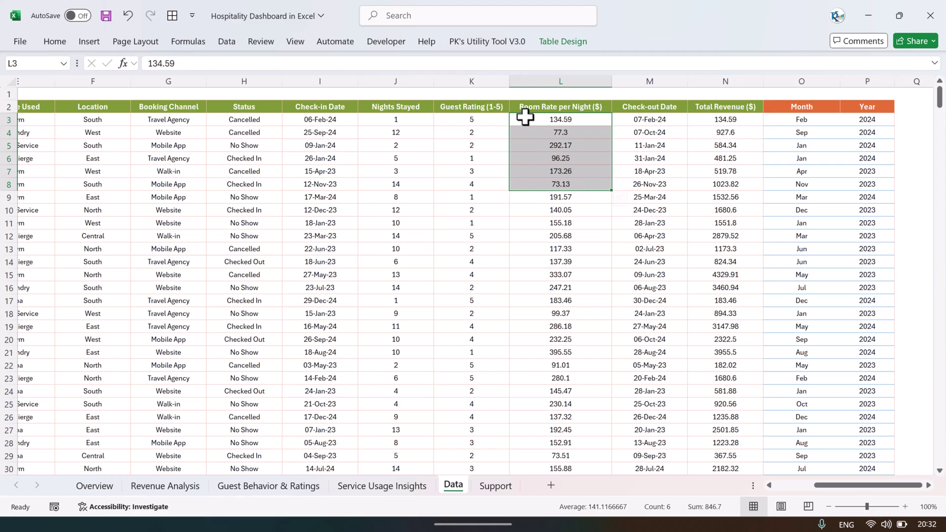
left_click_drag(565, 119, 571, 226)
left_click_drag(659, 125, 657, 213)
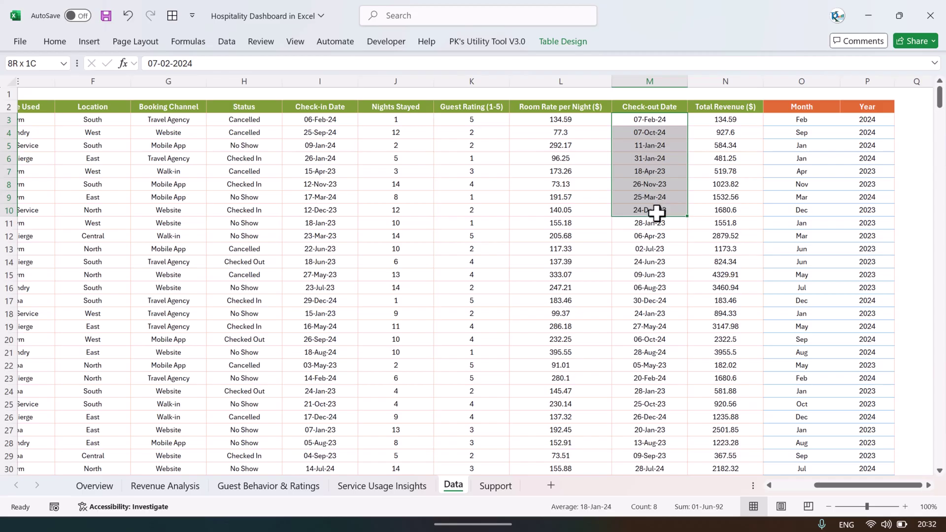
left_click_drag(726, 121, 732, 225)
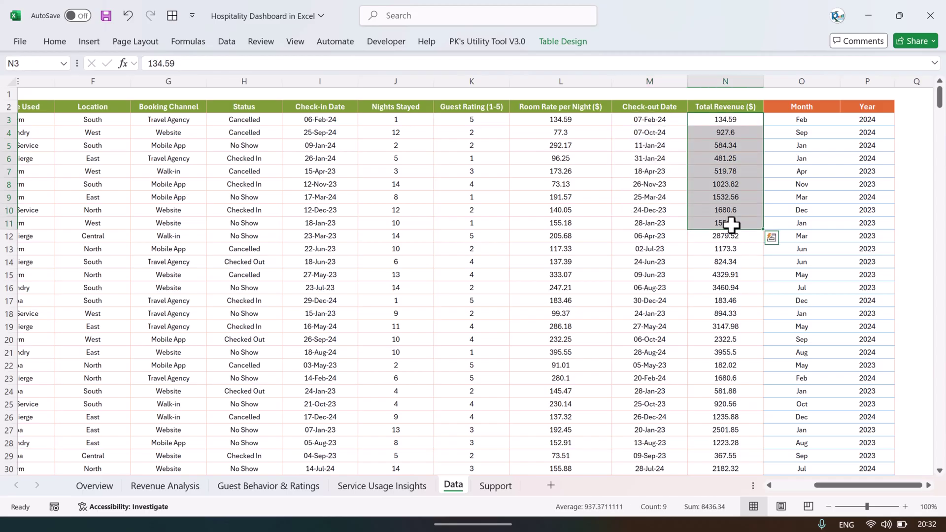
Review the Month and Year columns of the booking table and inspect the formulas derived from Check-in Date
left_click_drag(808, 123, 808, 206)
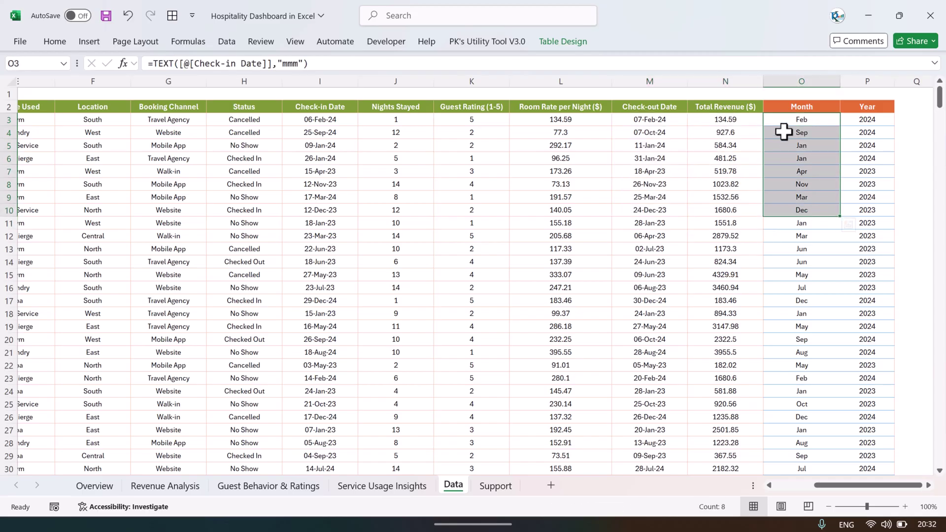
left_click_drag(816, 121, 809, 160)
left_click(808, 118)
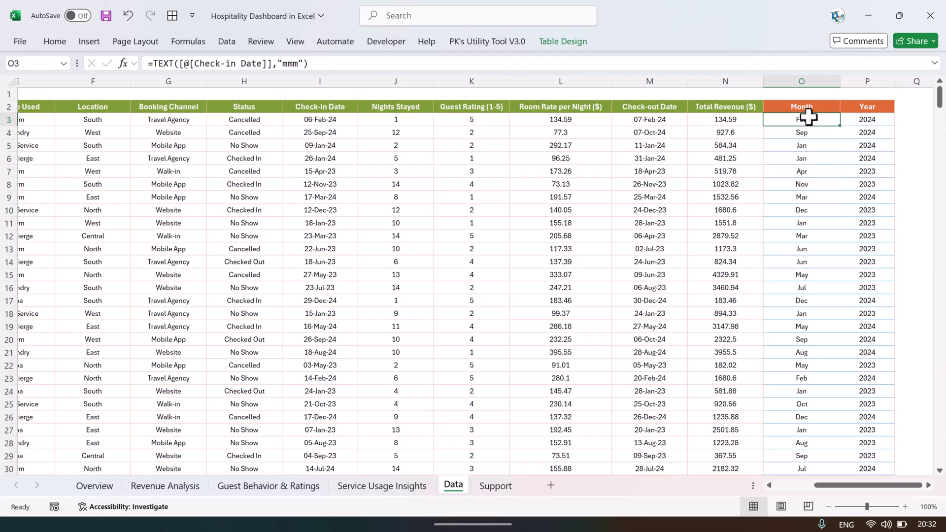
left_click(347, 59)
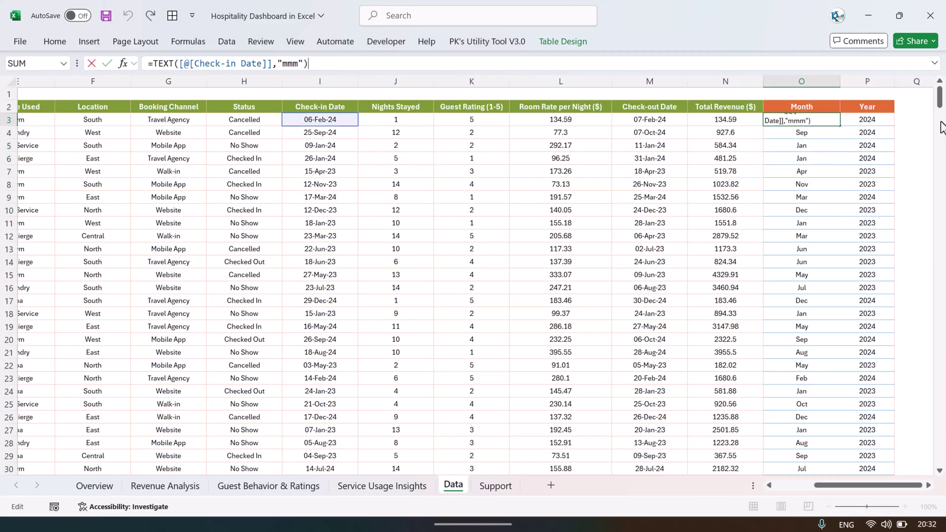
key("Escape")
left_click(877, 119)
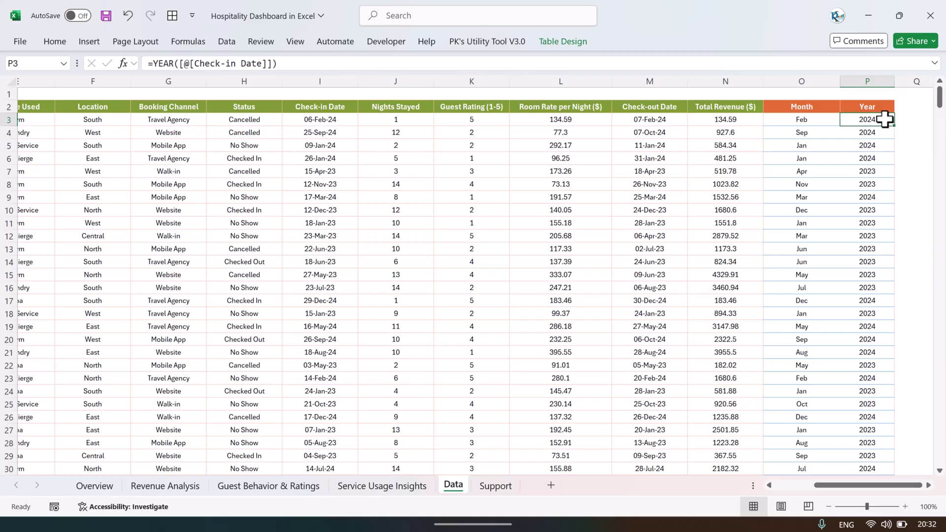
Go back to the start of the booking table and review its rows from Booking ID through Status
left_click_drag(836, 486, 709, 490)
scroll(144, 227, "down", 4)
scroll(151, 228, "up", 3)
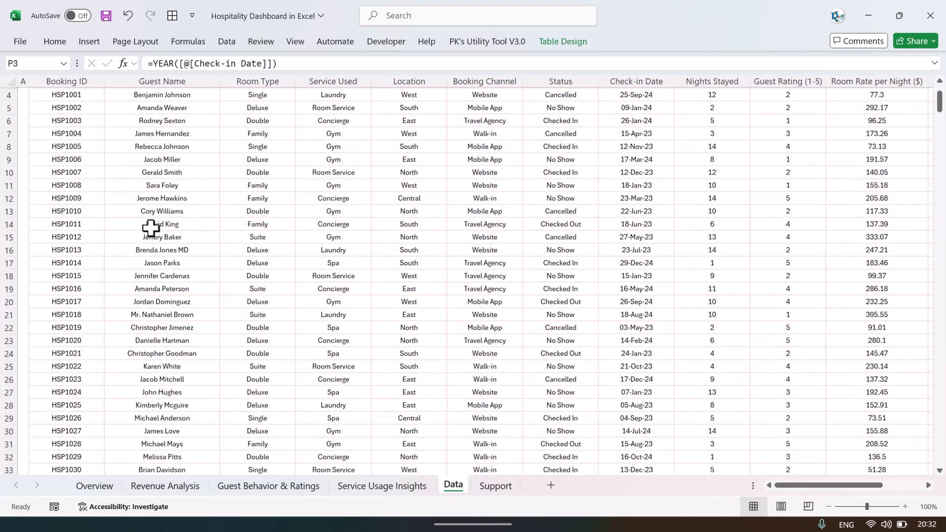
scroll(151, 228, "up", 1)
left_click_drag(59, 120, 587, 328)
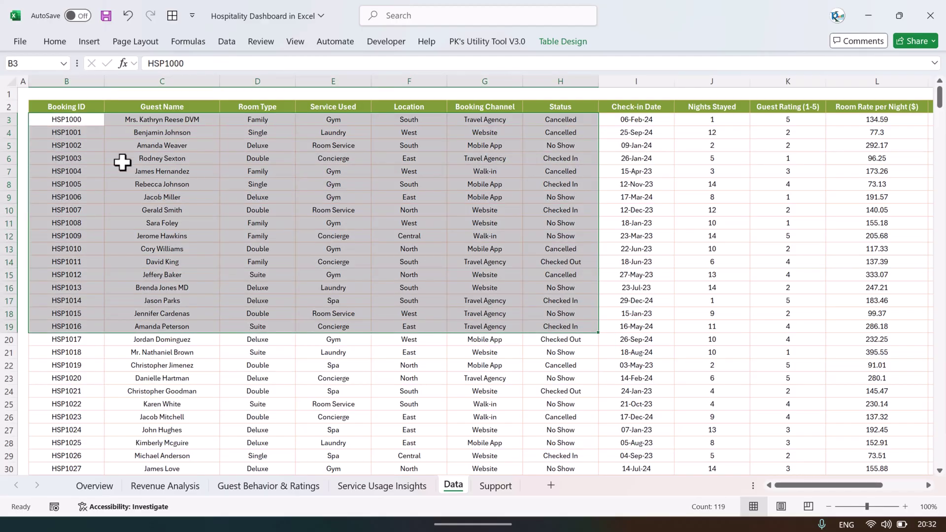
Refresh all data connections and pivot tables in the workbook
left_click(58, 105)
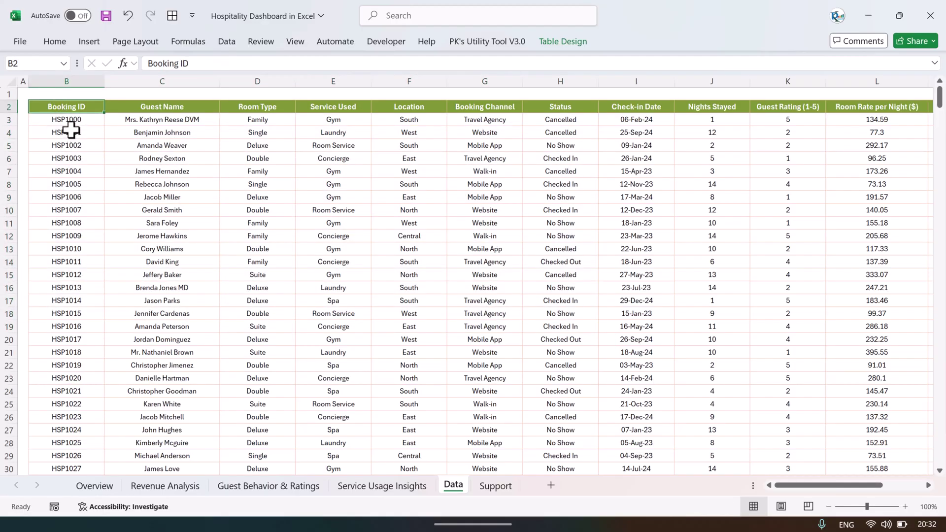
left_click(232, 41)
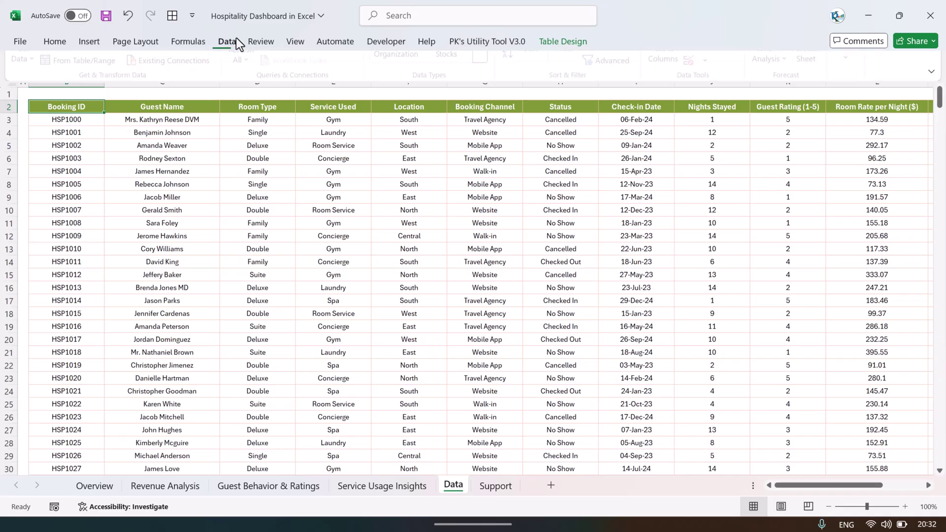
left_click(244, 87)
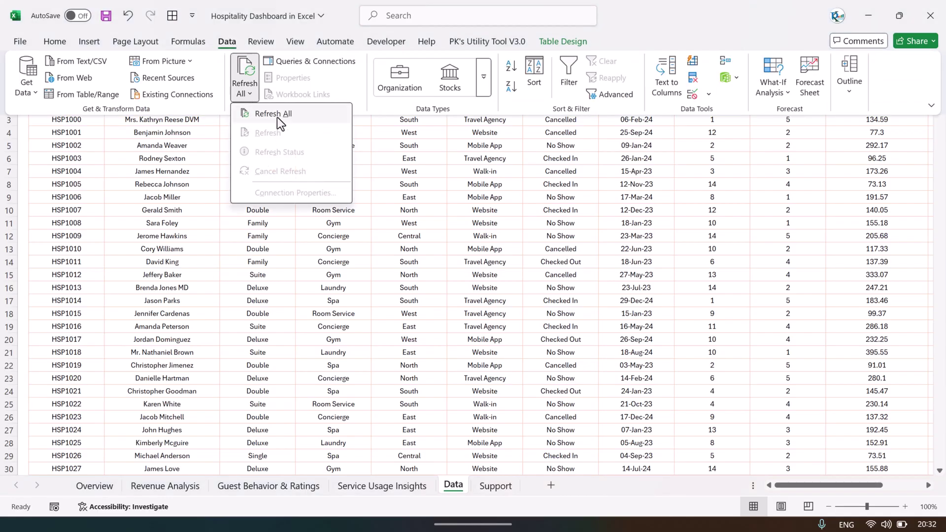
left_click(276, 117)
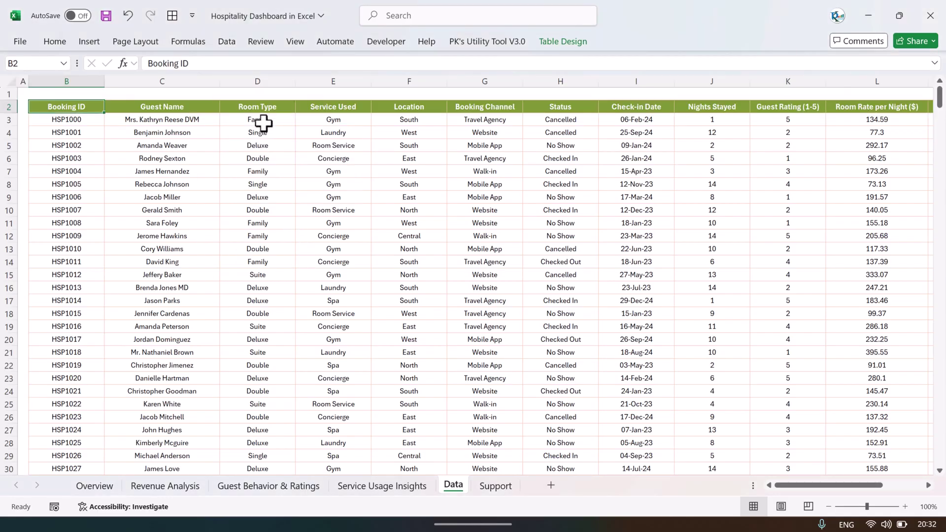
left_click(271, 108)
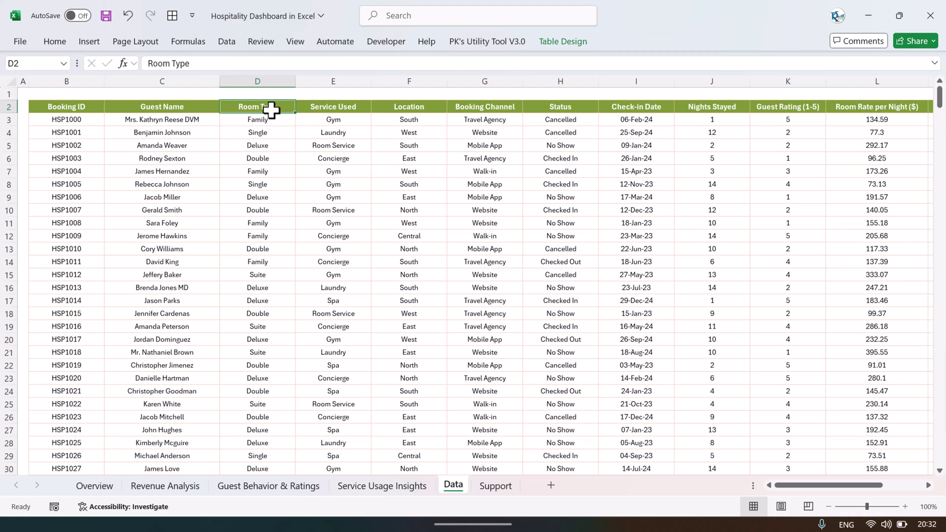
Look at the Support sheet, the Revenue Analysis sheet and the Overview dashboard in turn
left_click(495, 485)
left_click(388, 257)
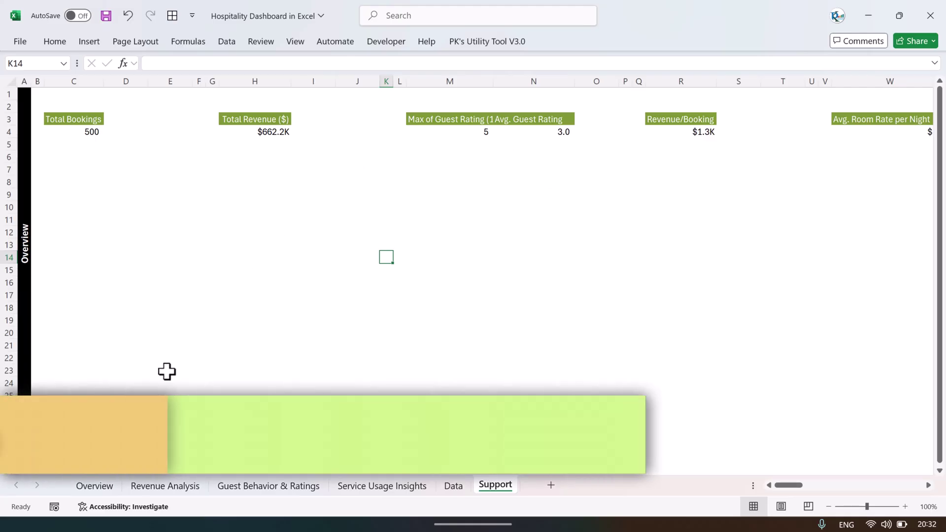
left_click(117, 491)
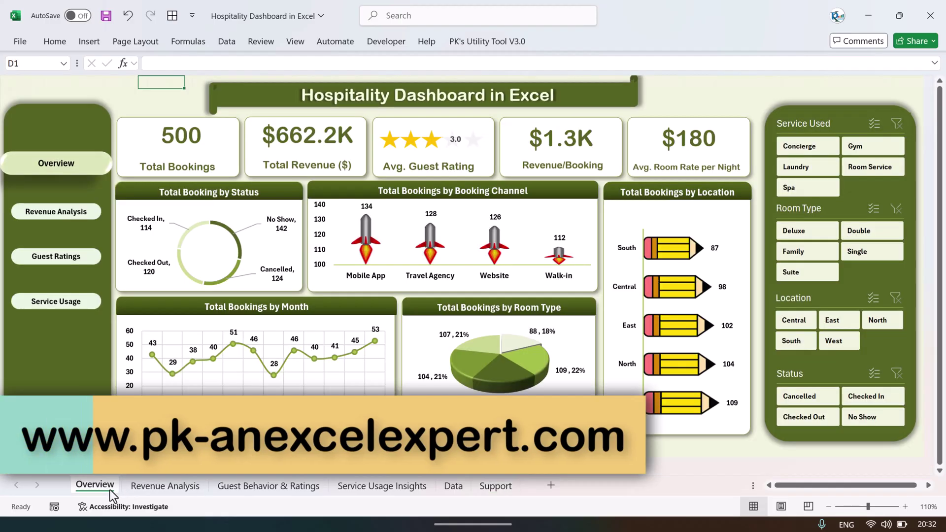
left_click(175, 488)
key("ctrl+Page_Down")
left_click(106, 487)
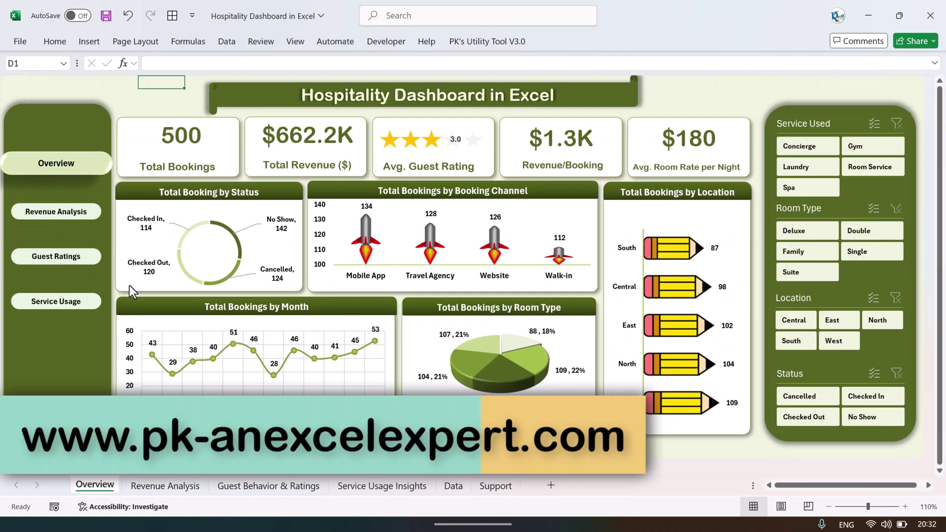
Examine the Overview section at the start of the Support sheet and compare it with the Overview dashboard
left_click(497, 487)
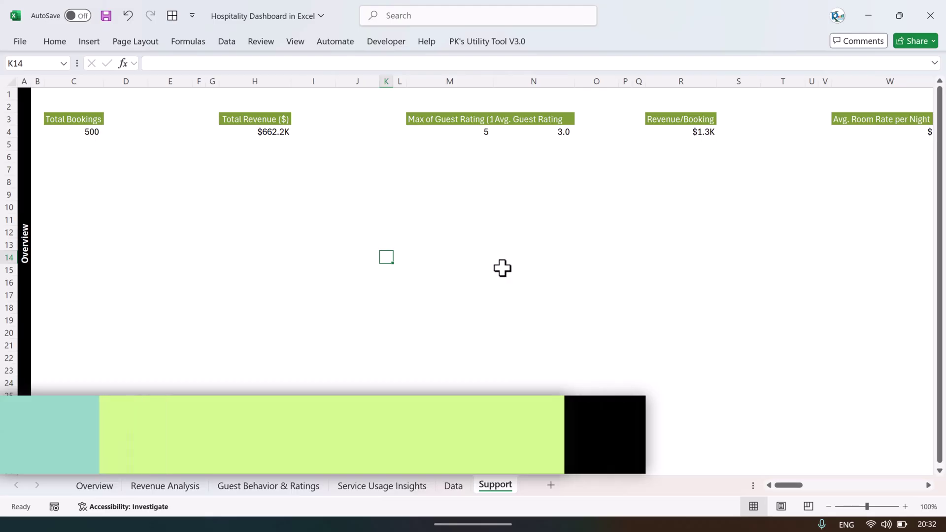
mouse_move(783, 488)
left_mouse_down()
mouse_move(811, 487)
mouse_move(776, 493)
left_mouse_up()
left_click(22, 254)
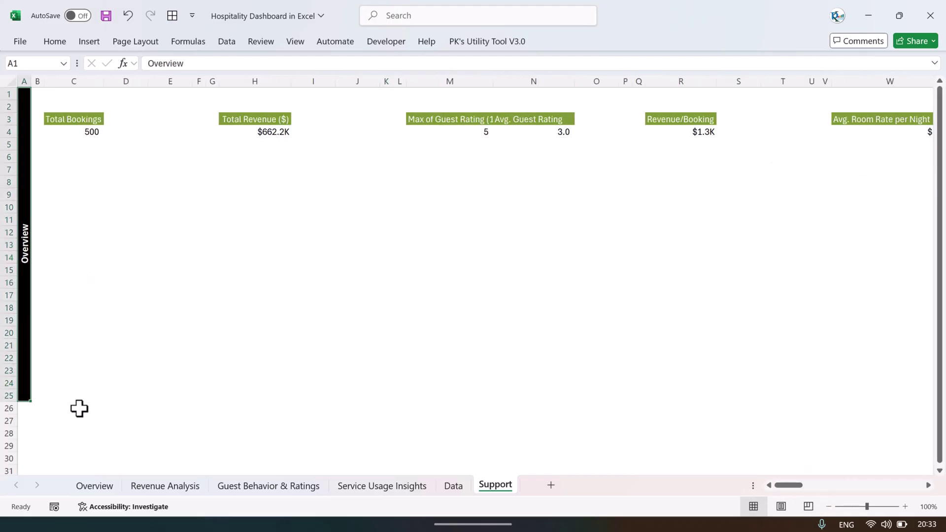
left_click(101, 489)
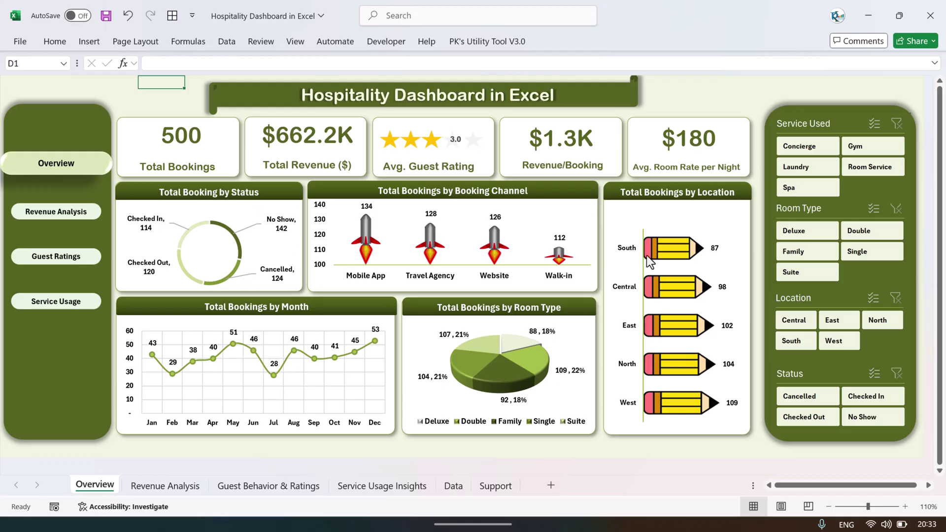
Examine the Revenue Analysis pivot tables on the Support sheet and compare them with the Revenue Analysis page's charts
left_click(495, 487)
left_click_drag(788, 486, 829, 485)
left_click(696, 268)
left_click(688, 74)
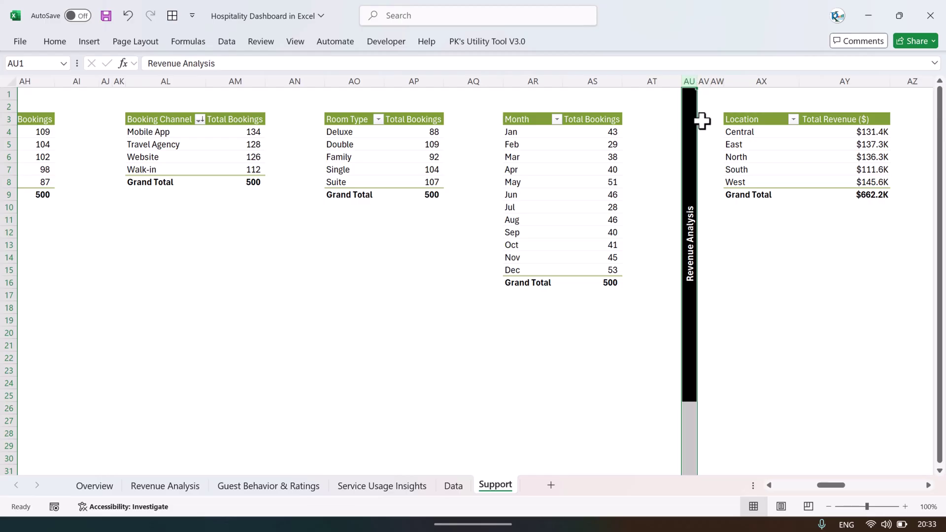
left_click(688, 262)
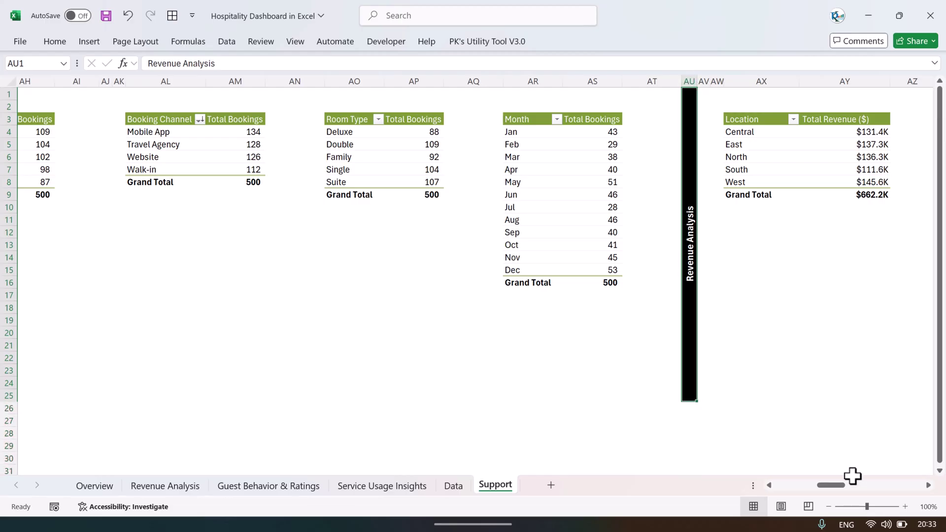
left_click_drag(842, 489, 855, 490)
left_click_drag(209, 157, 708, 157)
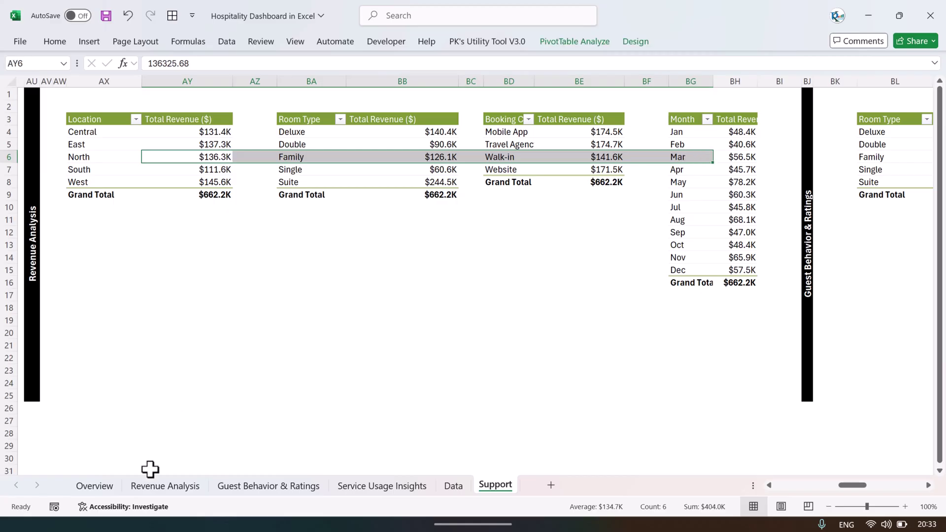
left_click(165, 487)
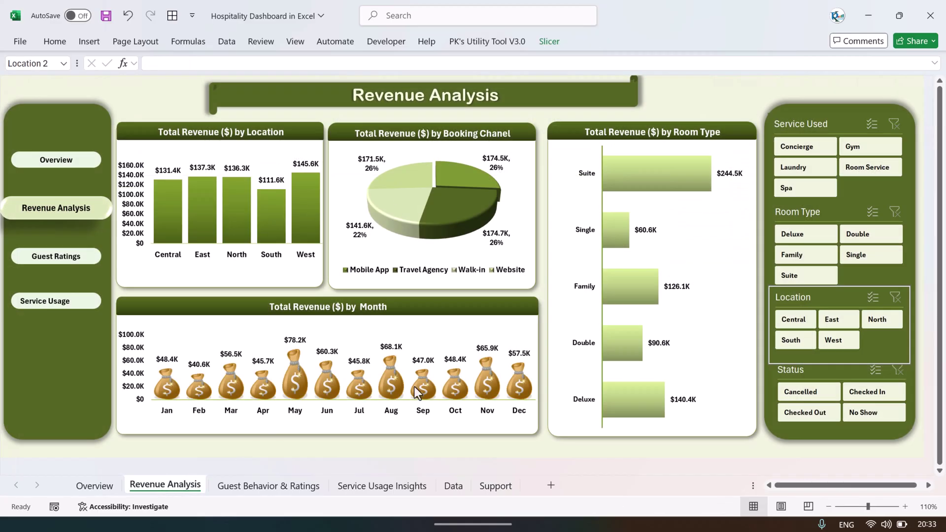
Examine the pivot tables in the Support sheet's Guest Behavior & Ratings section
left_click(486, 490)
left_click_drag(856, 489, 875, 489)
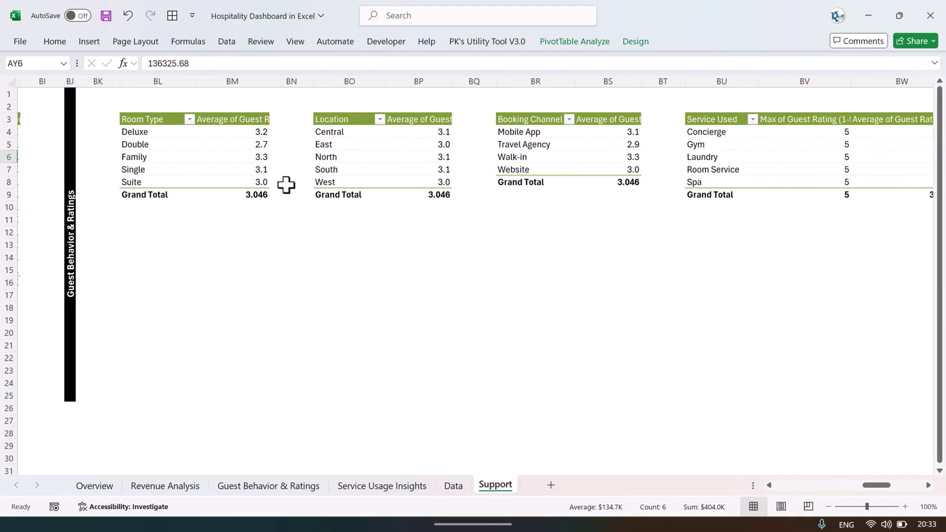
left_click(70, 249)
left_click(257, 158)
left_click_drag(274, 158, 773, 157)
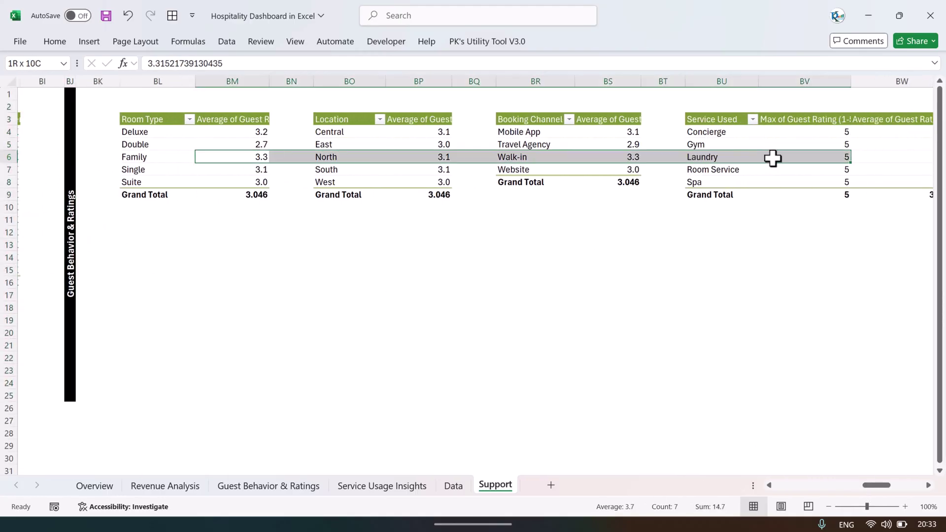
Examine the Support sheet's Service Usage Insights pivot tables and return to the Overview dashboard
left_click_drag(883, 490, 910, 489)
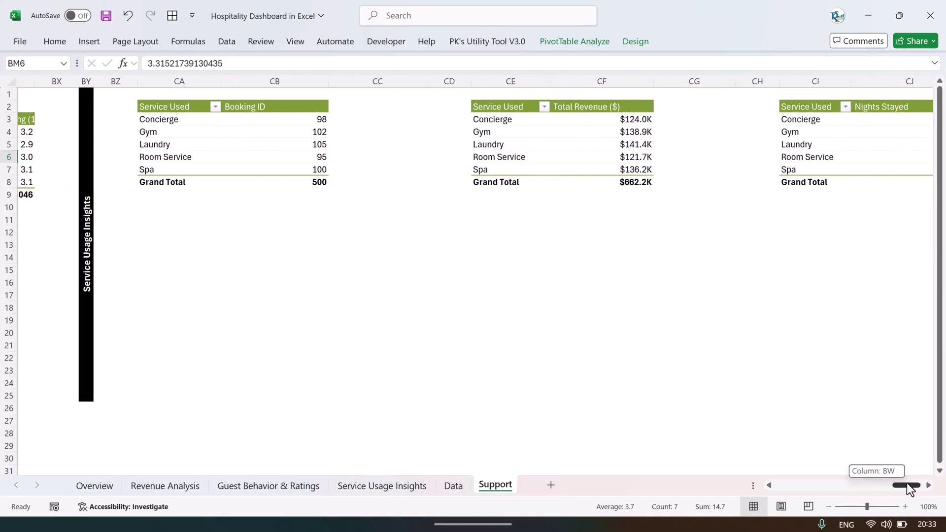
left_click_drag(189, 132, 864, 140)
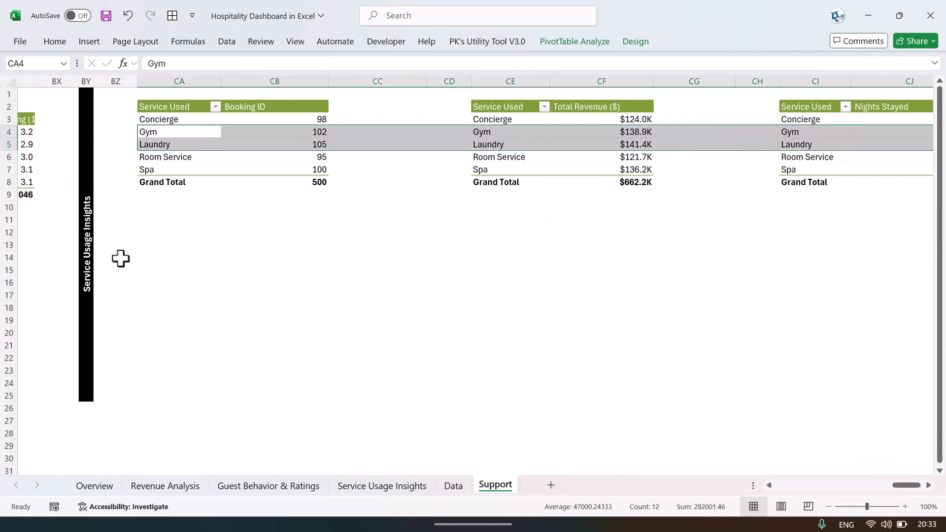
left_click(84, 252)
left_click_drag(906, 485, 730, 489)
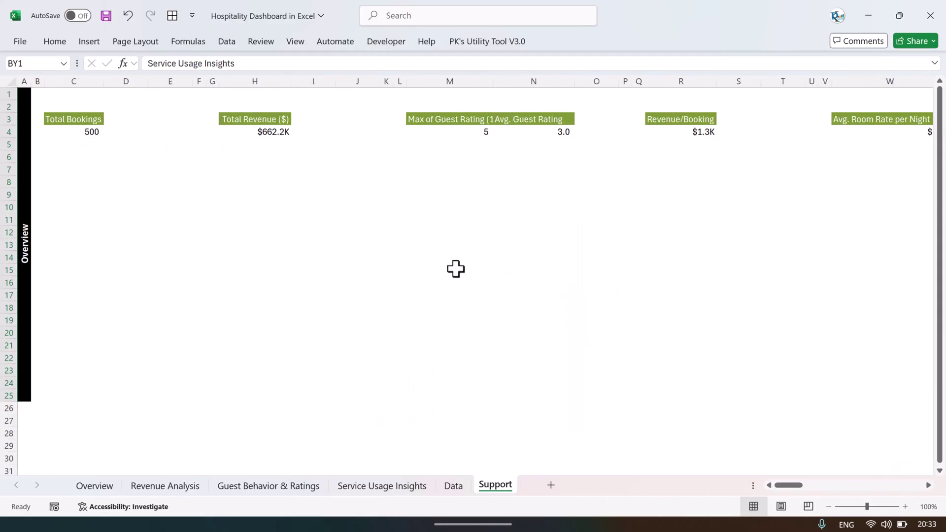
left_click(91, 488)
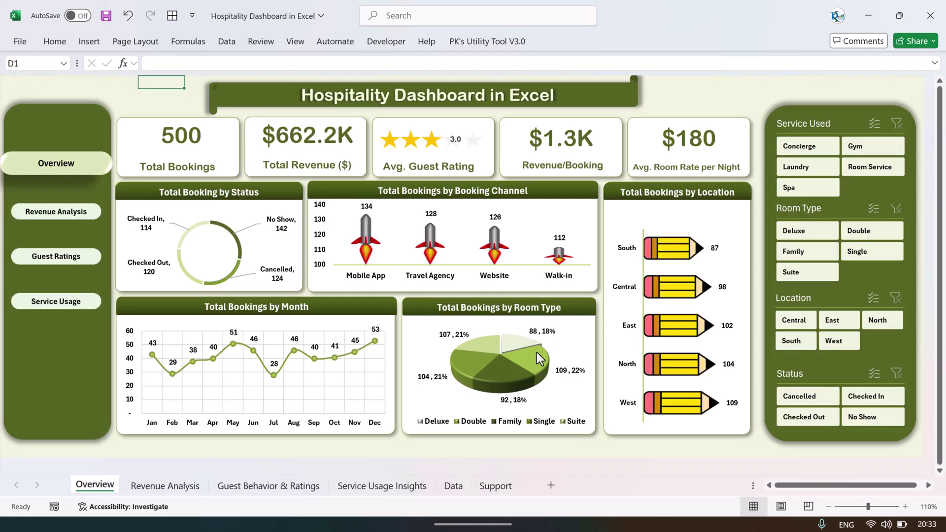
Look over the commands for protecting the Overview sheet and the workbook
left_click(153, 111)
left_click(85, 167)
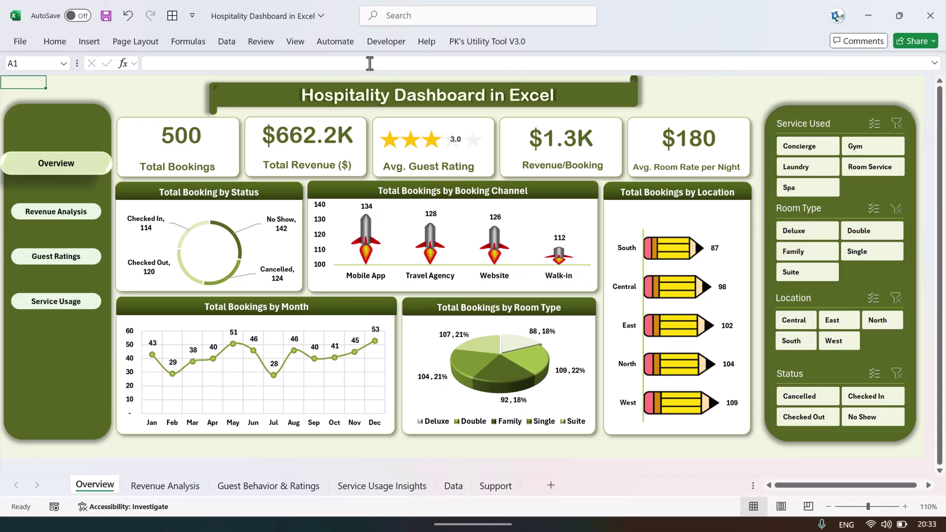
left_click(260, 41)
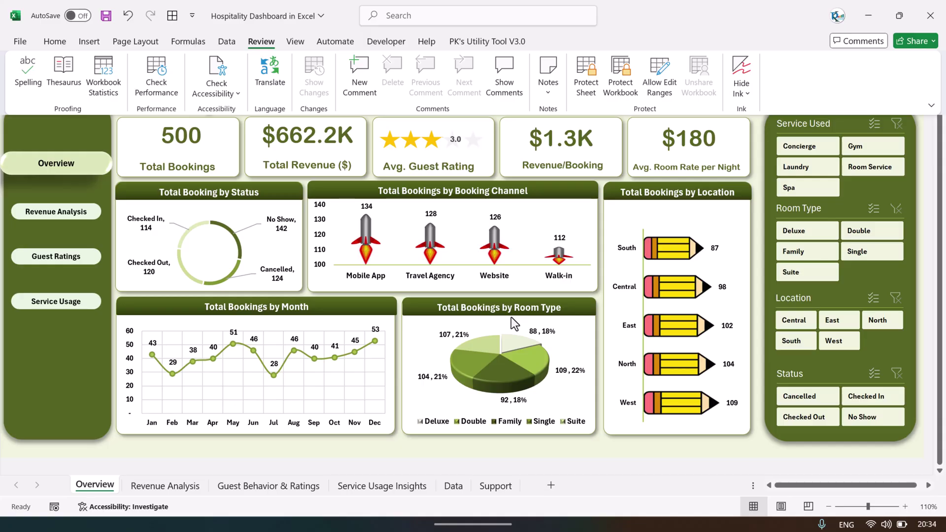
left_click(268, 335)
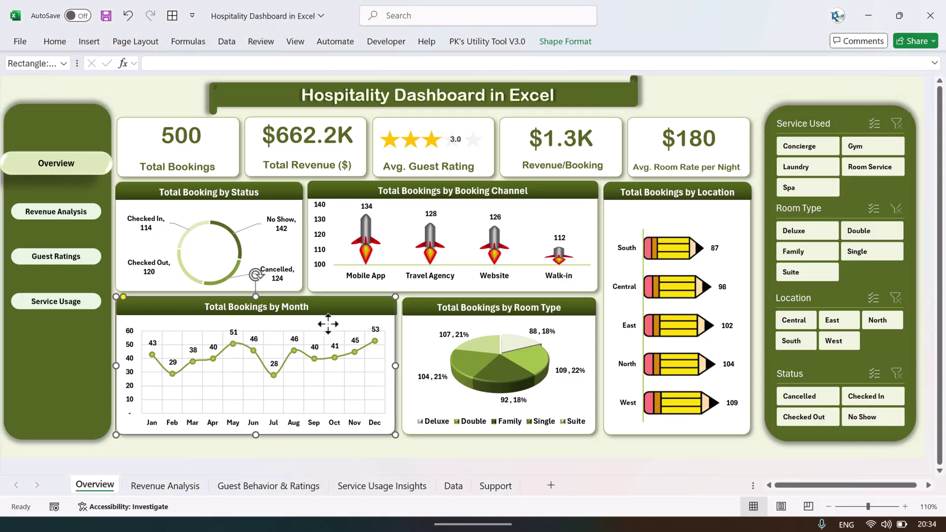
Clear the Location filter on the Guest Behavior & Ratings sheet and return to the Overview dashboard
left_click(266, 222)
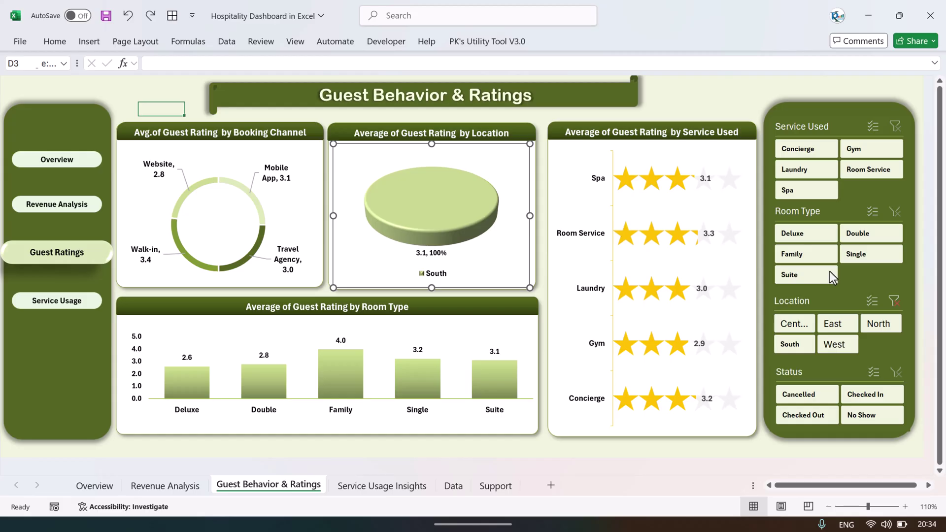
left_click(894, 301)
left_click(94, 486)
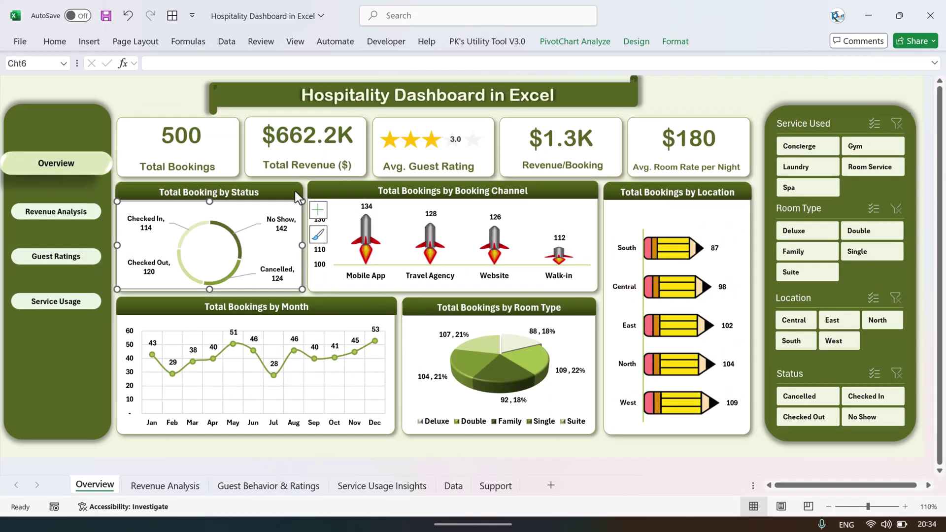
Try moving the figure in the Total Bookings card on the Overview dashboard, and undo the move
left_click(202, 148)
left_click_drag(203, 150, 211, 138)
key("ctrl+z")
left_click(169, 96)
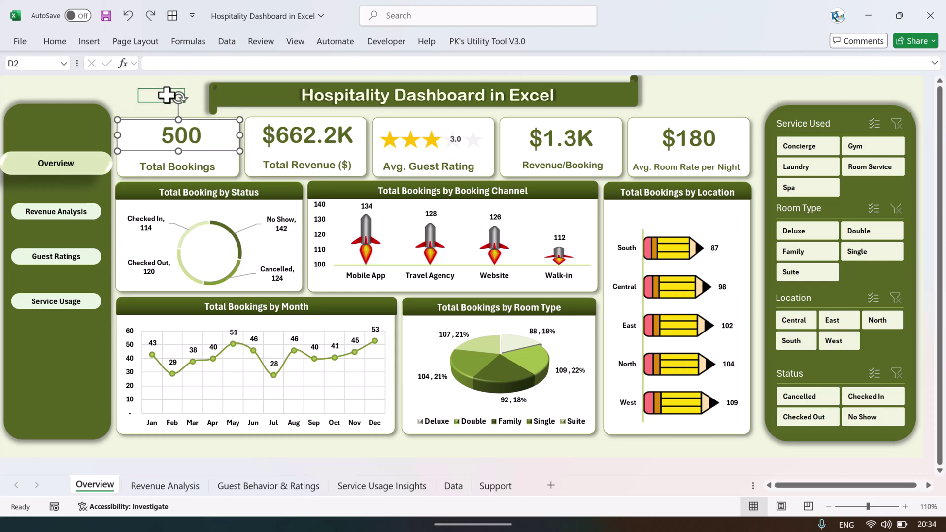
Examine the background shapes behind the Total Bookings card and the navigation sidebar on the Overview dashboard
left_click(238, 172)
left_click(119, 122)
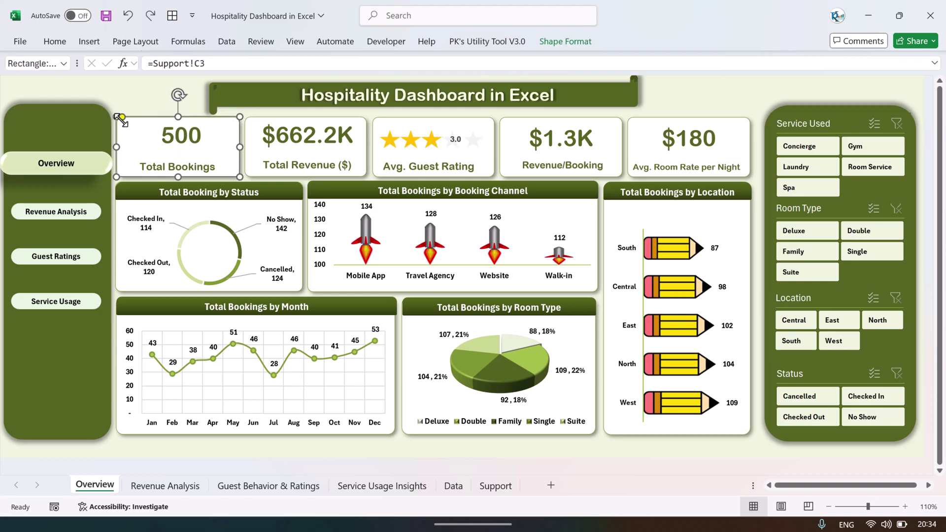
left_click(114, 93)
left_click(101, 115)
left_click_drag(101, 115, 102, 151)
right_click(92, 172)
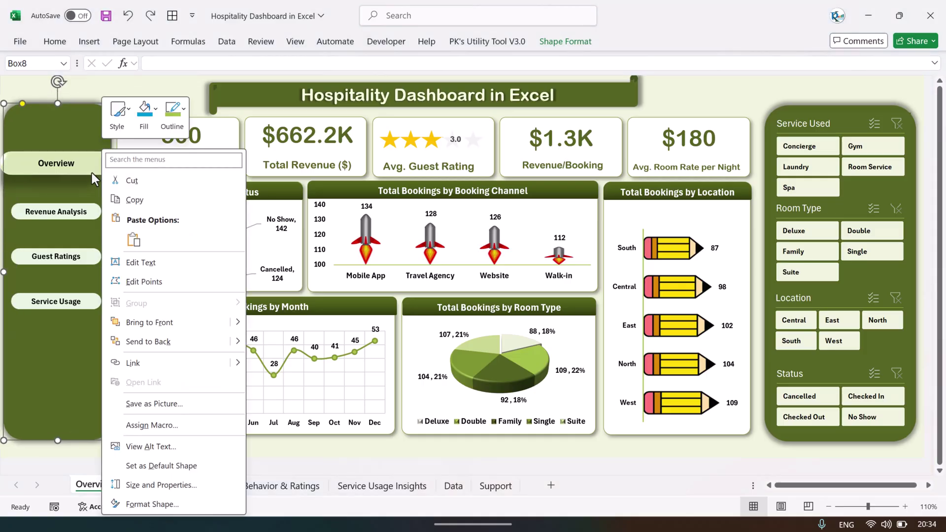
left_click(87, 173)
left_click(137, 97)
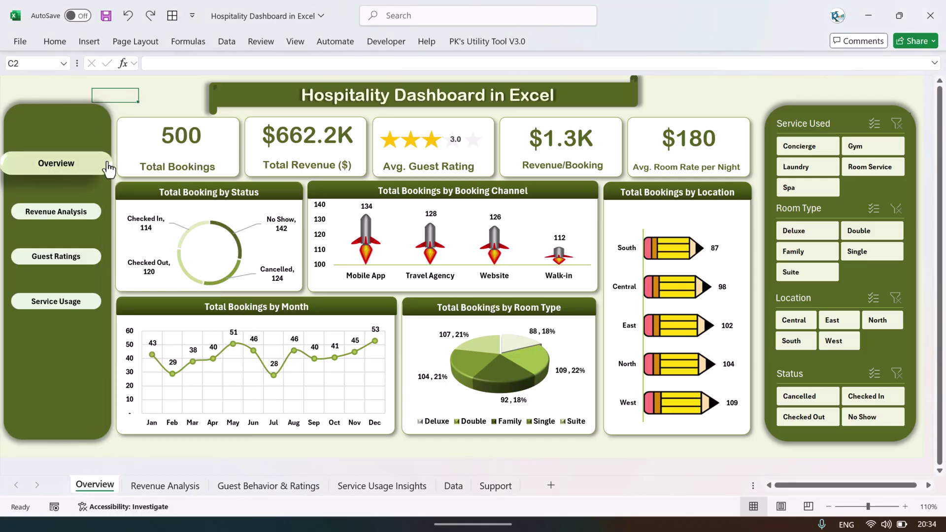
Review the hyperlink target of the Overview navigation button without changing it
right_click(90, 174)
left_click(88, 174)
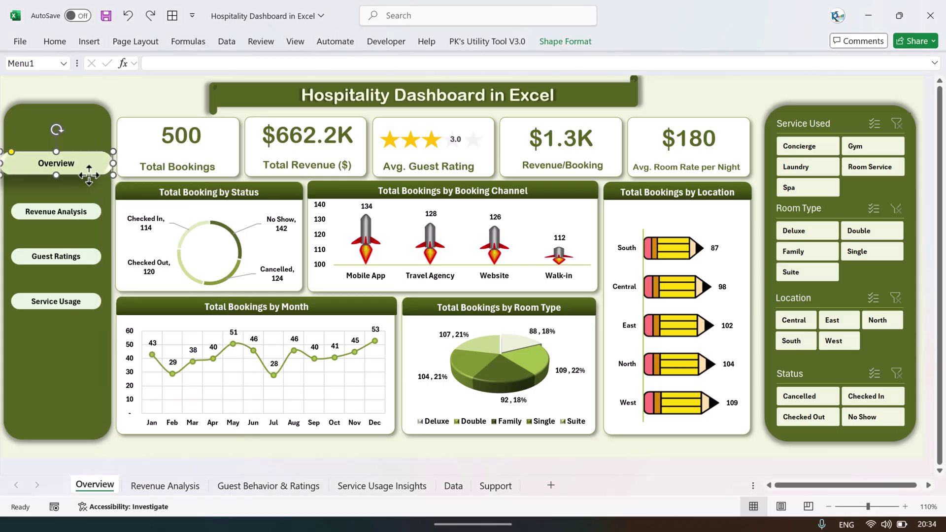
key("ctrl+k")
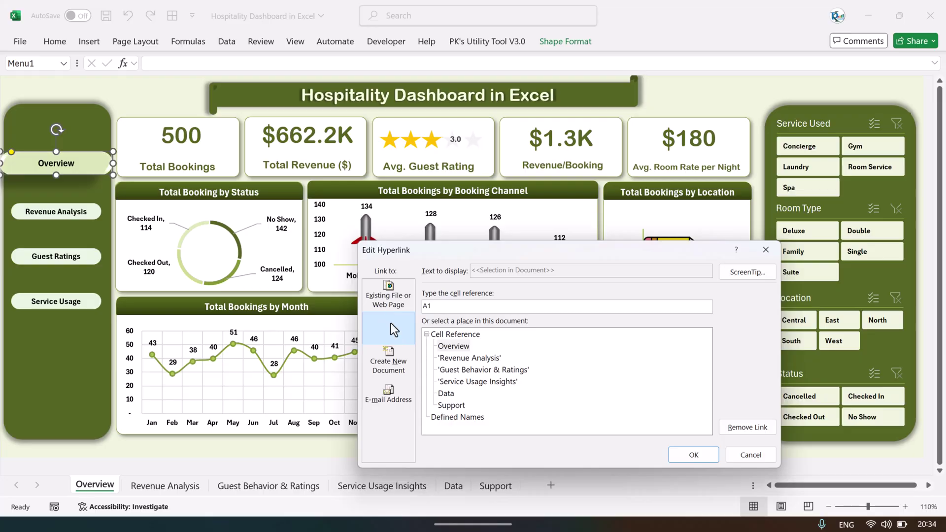
key("Return")
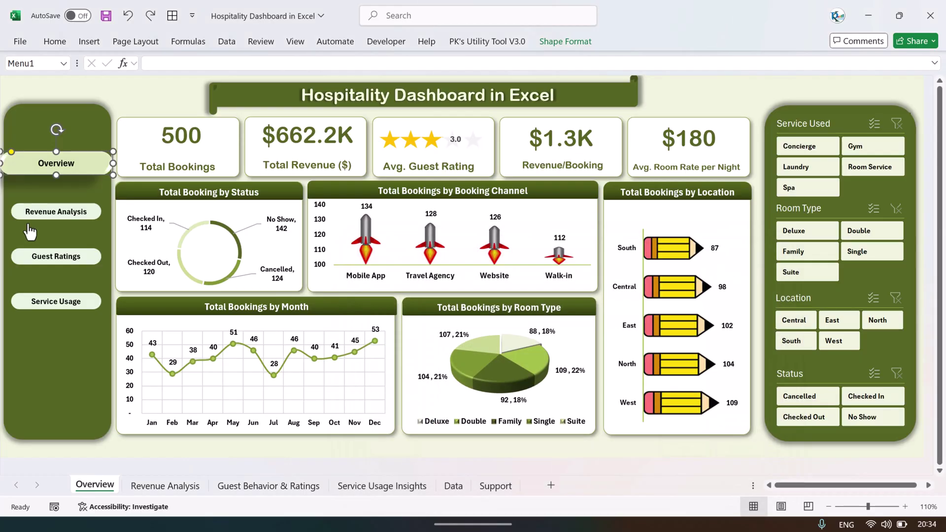
Review the hyperlink target of the Revenue Analysis navigation button and close its settings unchanged
right_click(72, 222)
left_click(72, 221)
right_click(70, 220)
left_click(69, 220)
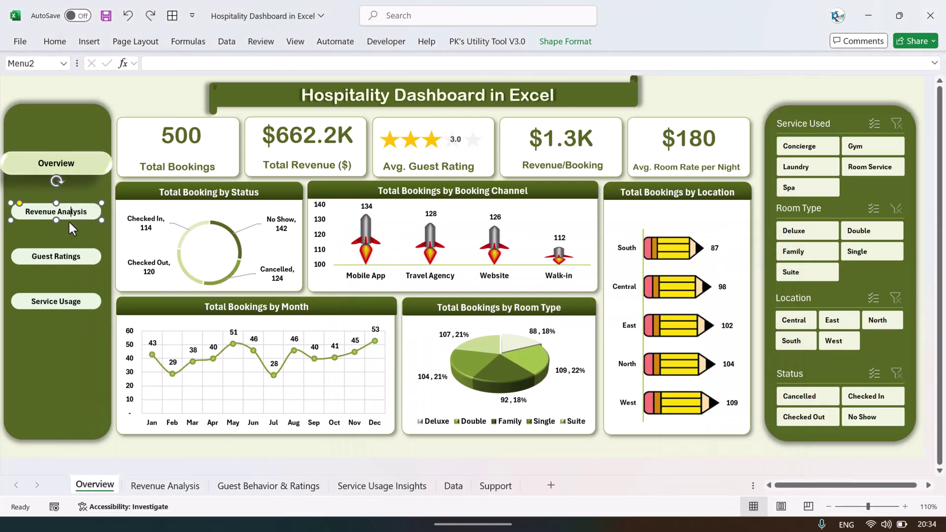
key("ctrl+k")
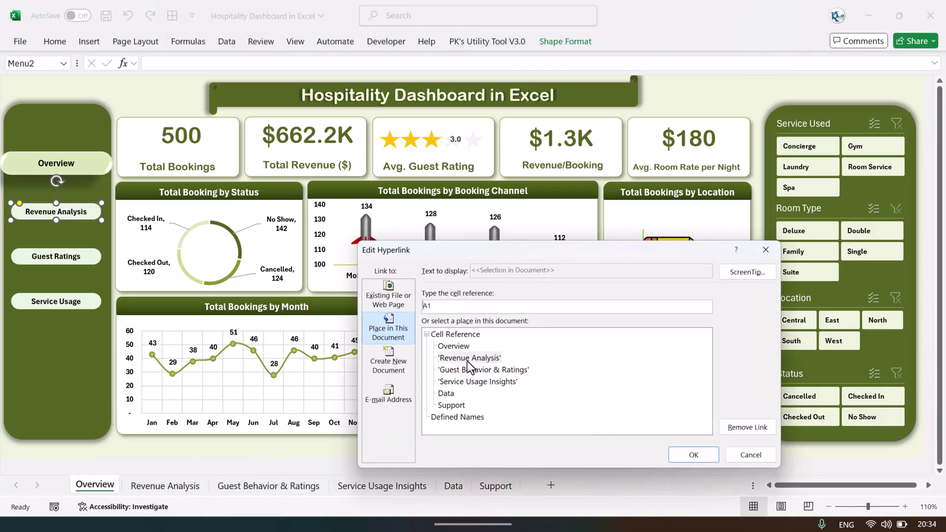
left_click(765, 250)
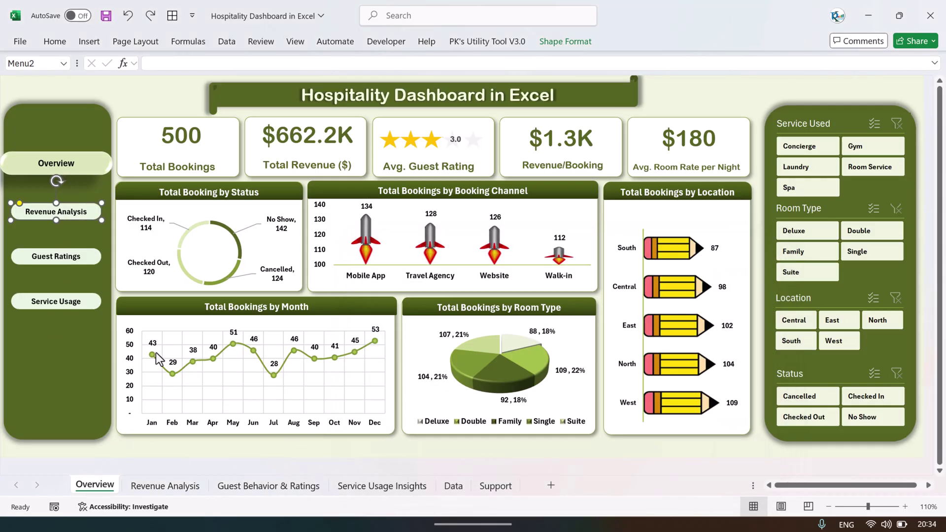
Look over the Revenue Analysis and Guest Behavior & Ratings sheets and return to the Overview dashboard
left_click(184, 487)
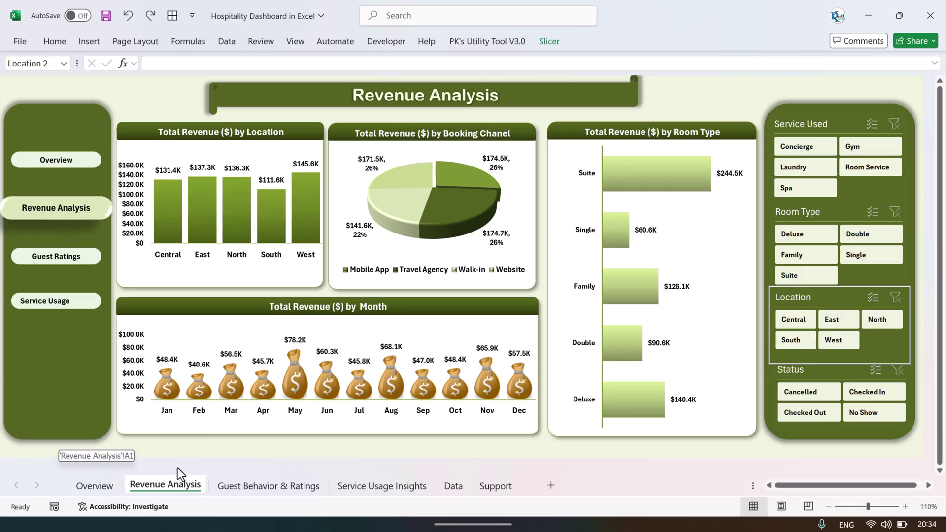
left_click(268, 485)
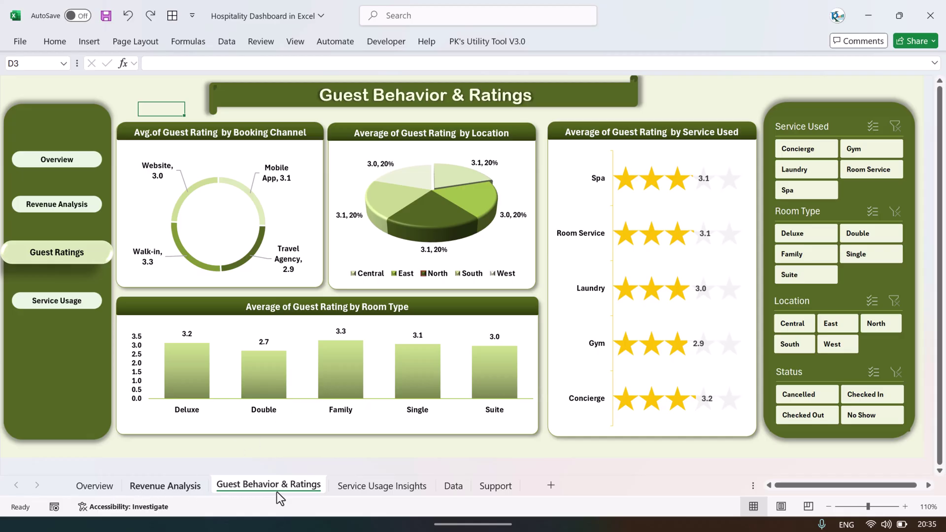
left_click(95, 485)
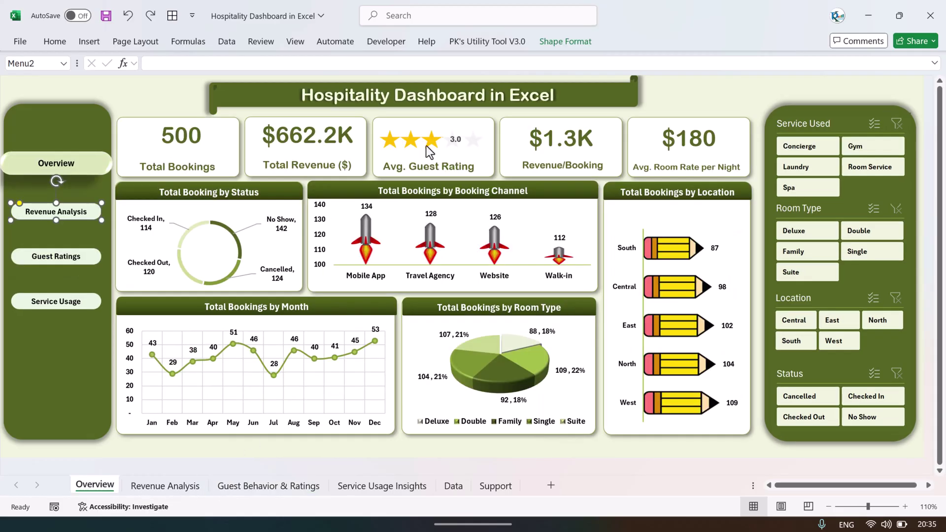
Add a new blank worksheet after the Support sheet and hide its gridlines
left_click(490, 482)
left_click(548, 487)
left_click(295, 220)
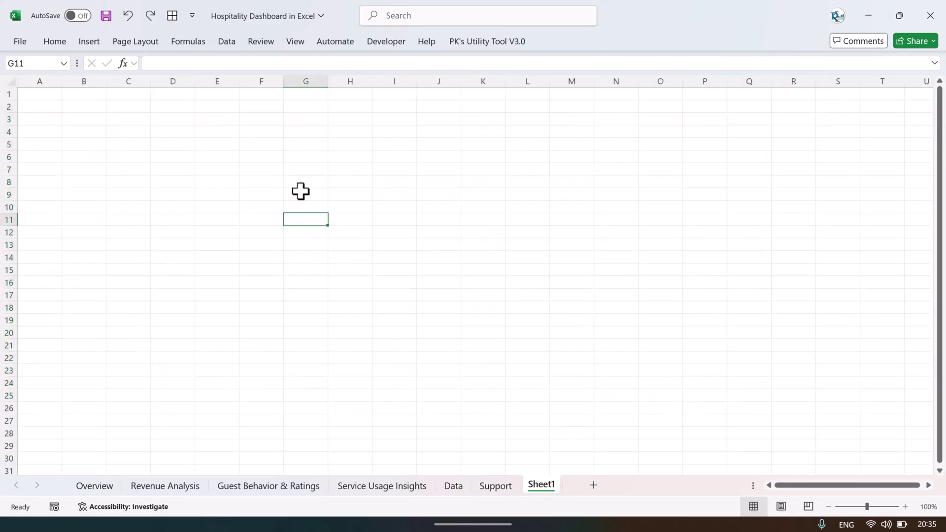
left_click(295, 42)
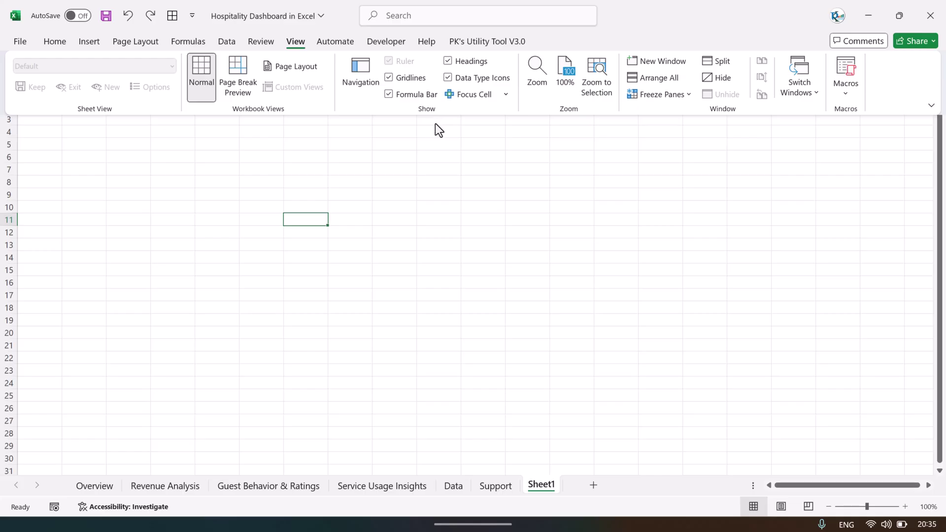
left_click(389, 78)
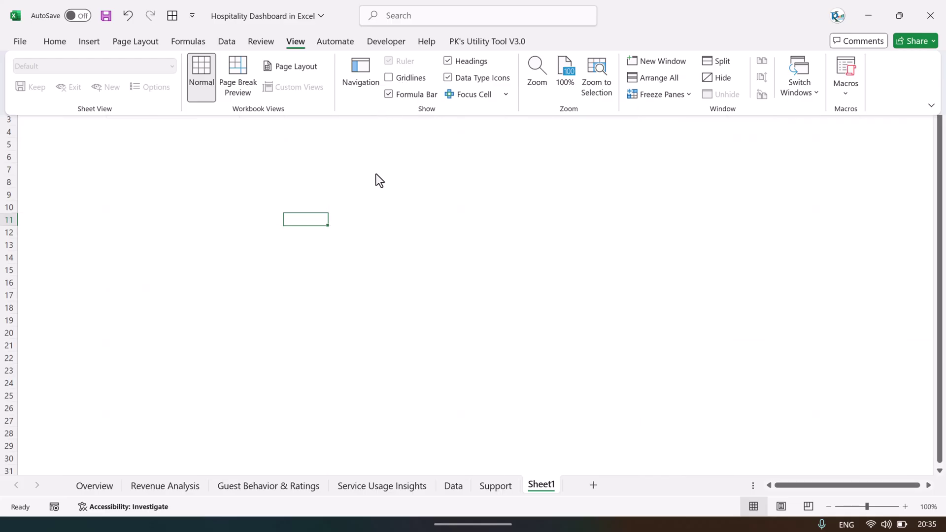
Fill the new sheet's cells from A1 across to column T with the lightest olive-green theme colour
left_click(89, 42)
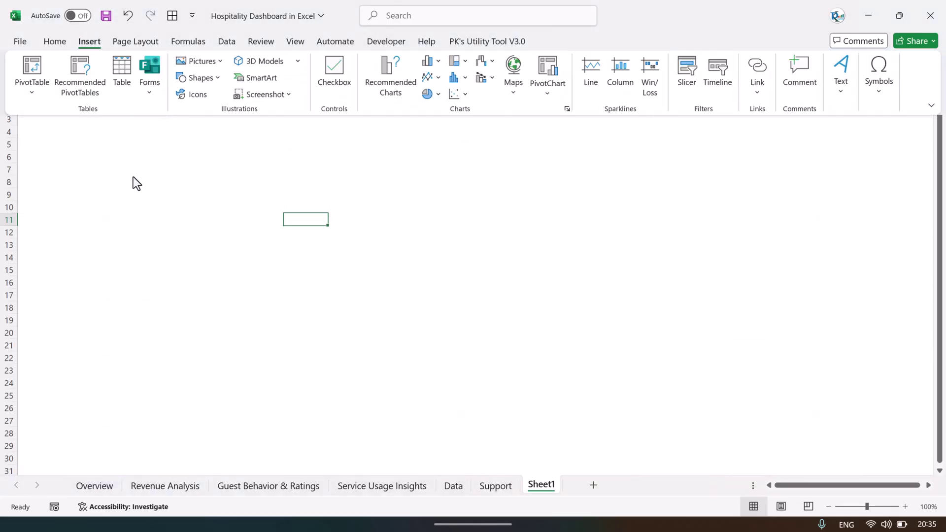
left_click(32, 99)
left_click_drag(32, 93, 891, 483)
scroll(720, 385, "up", 3)
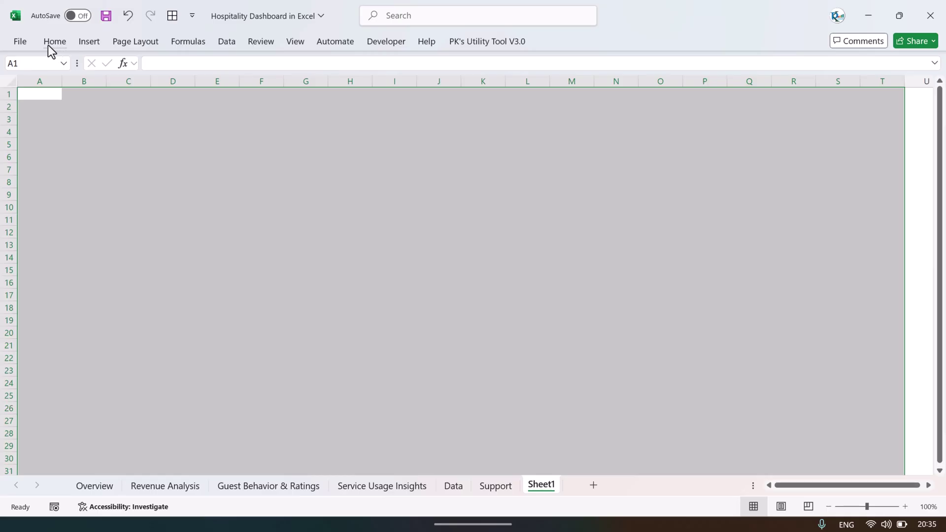
left_click(69, 43)
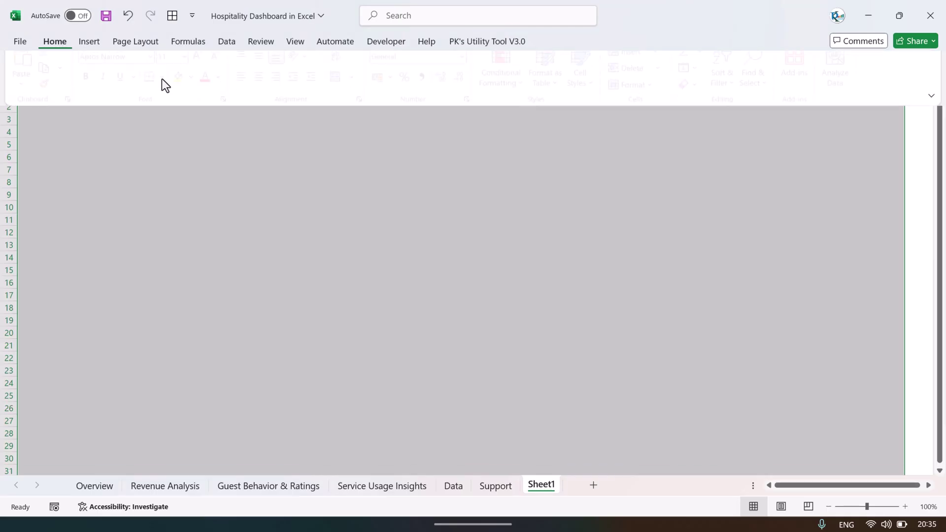
left_click(196, 86)
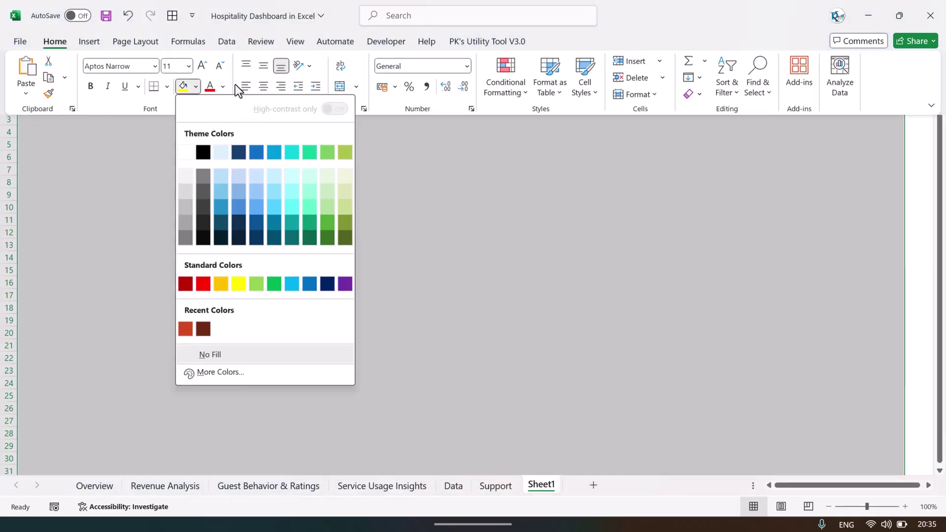
left_click(344, 176)
left_click(352, 182)
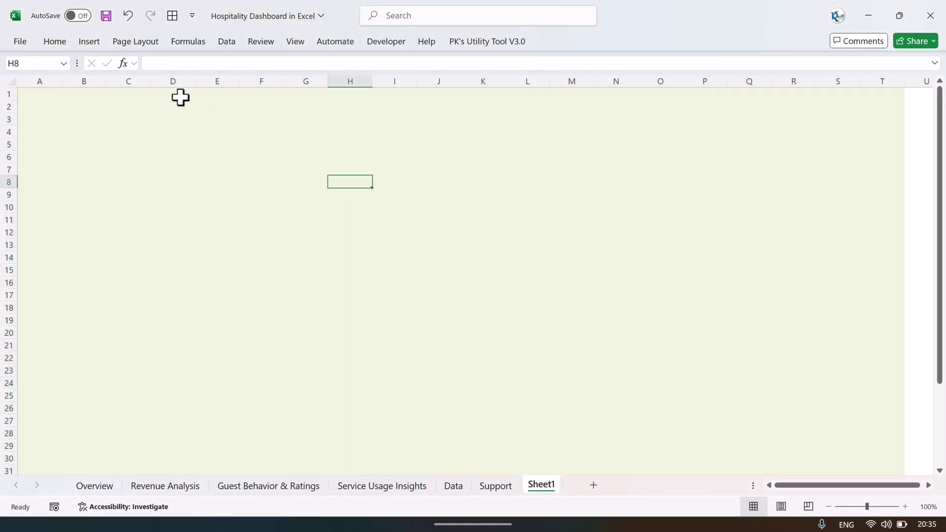
Draw a rounded rectangle about 2.28 cm high and 3.99 cm wide over C4:E8 and reduce its corner rounding
left_click(99, 43)
left_click(98, 43)
double_click(98, 44)
left_click(196, 104)
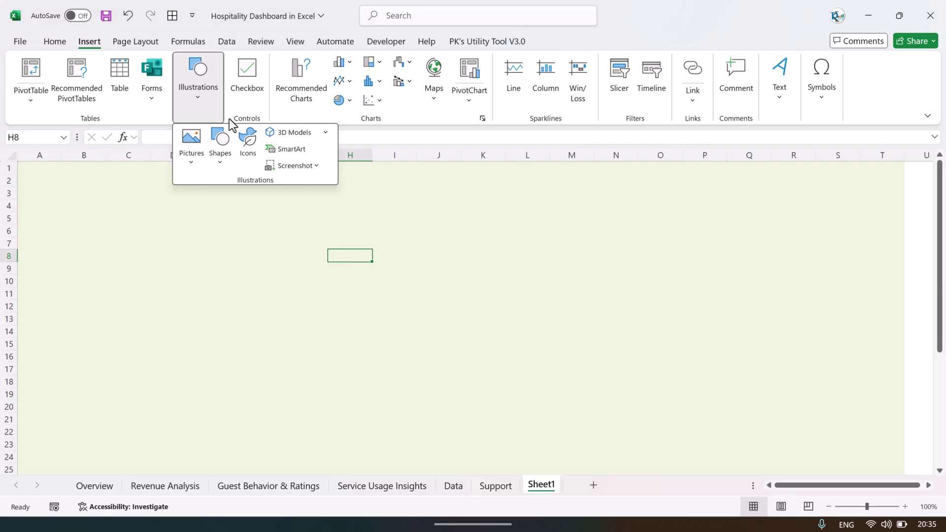
left_click(220, 163)
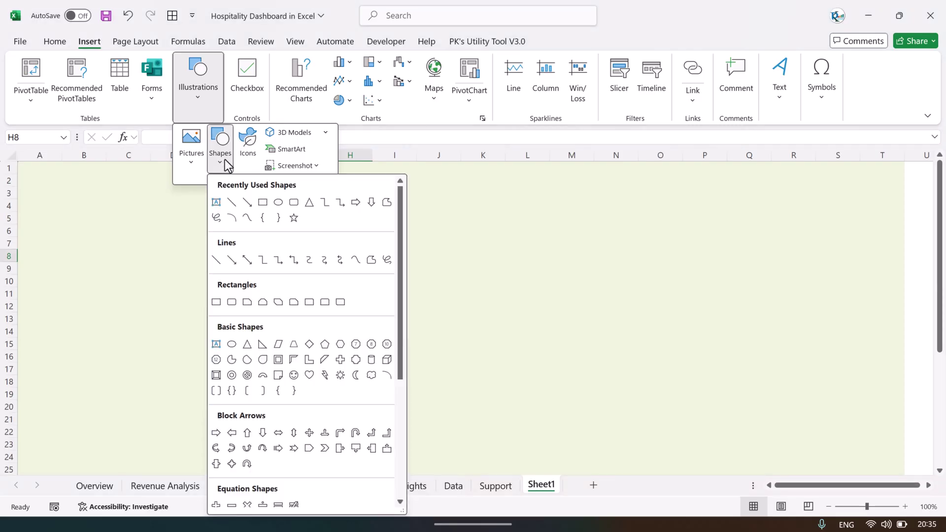
left_click(235, 306)
left_click_drag(138, 203, 235, 260)
left_click_drag(149, 203, 143, 203)
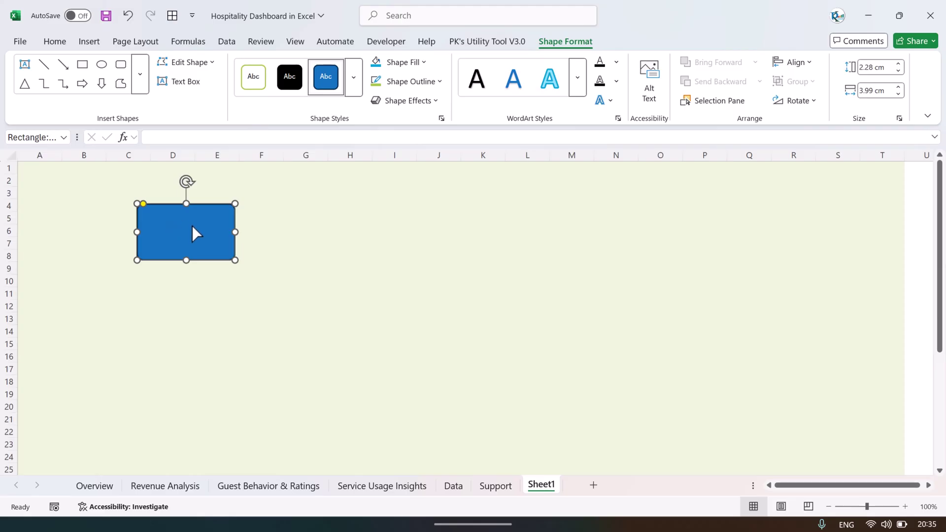
Give the rounded rectangle a white fill and a ½ pt outline in the lime-green theme colour
left_click(414, 64)
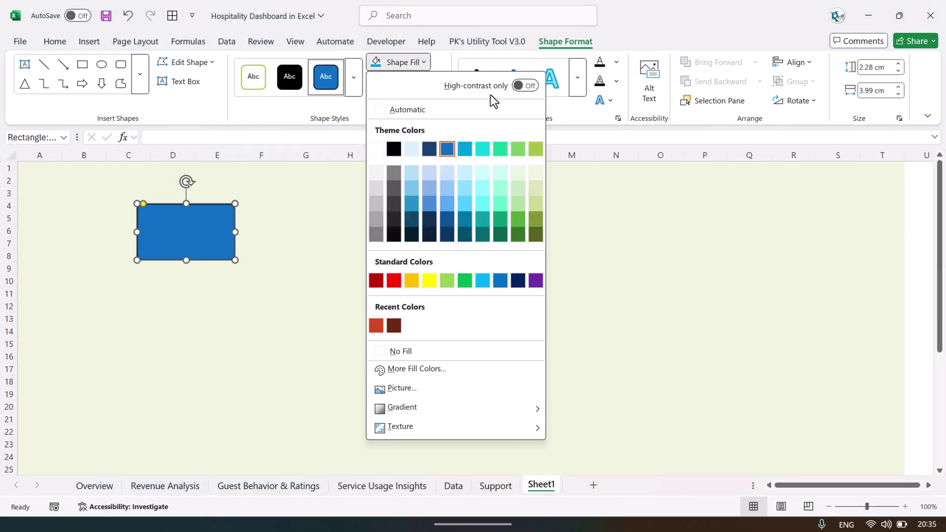
left_click(380, 150)
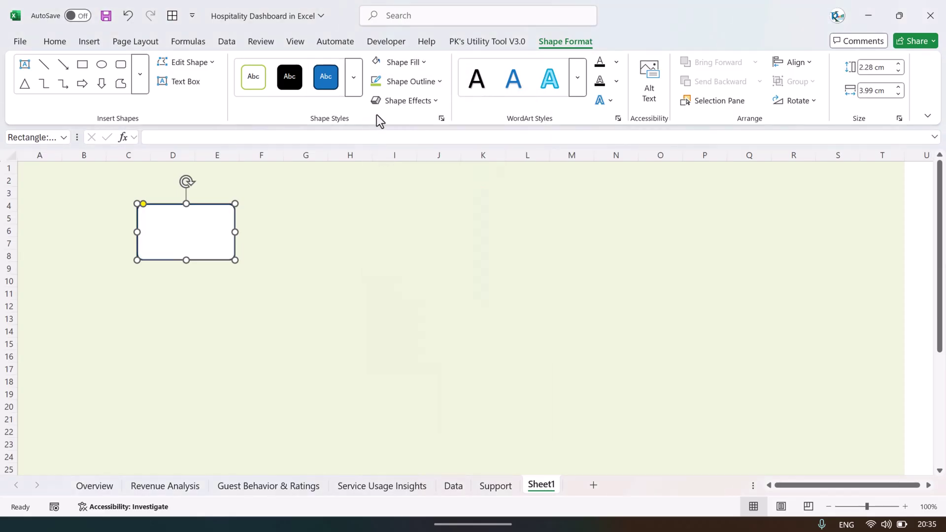
left_click(402, 83)
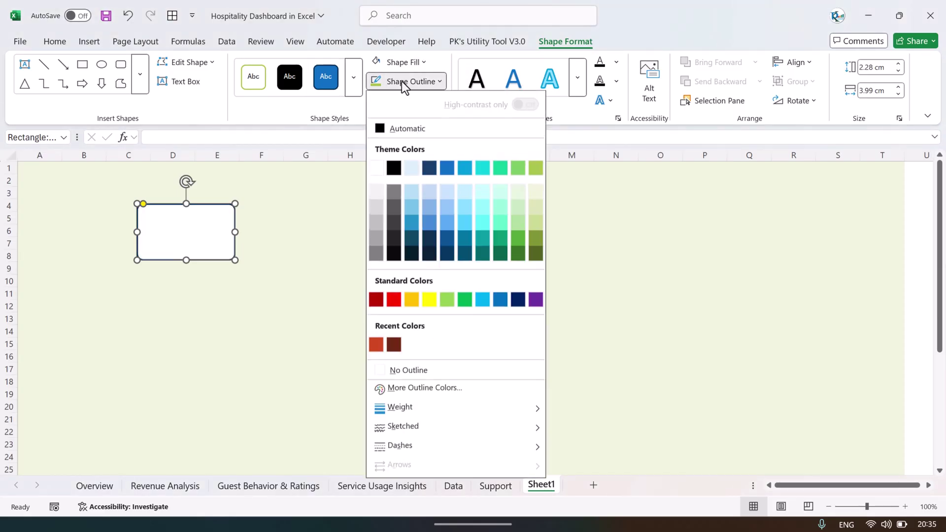
left_click(537, 168)
left_click(439, 82)
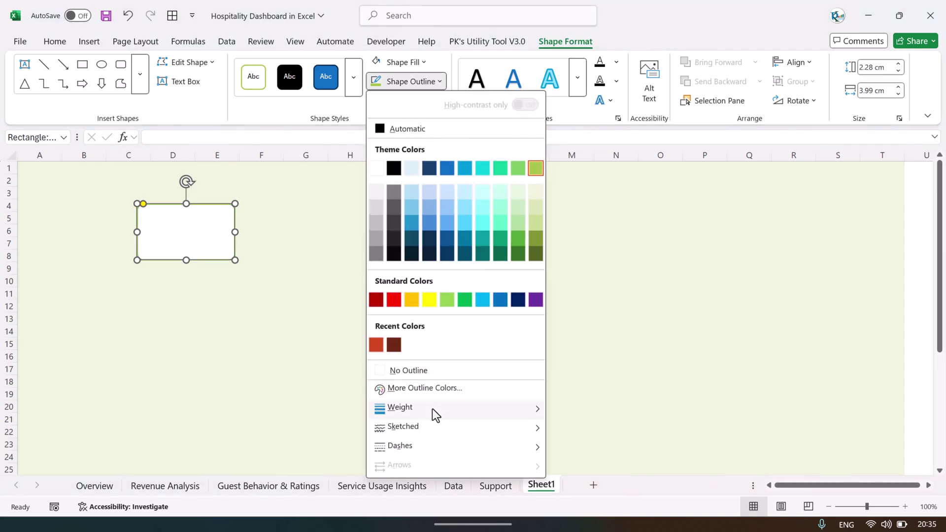
mouse_move(433, 413)
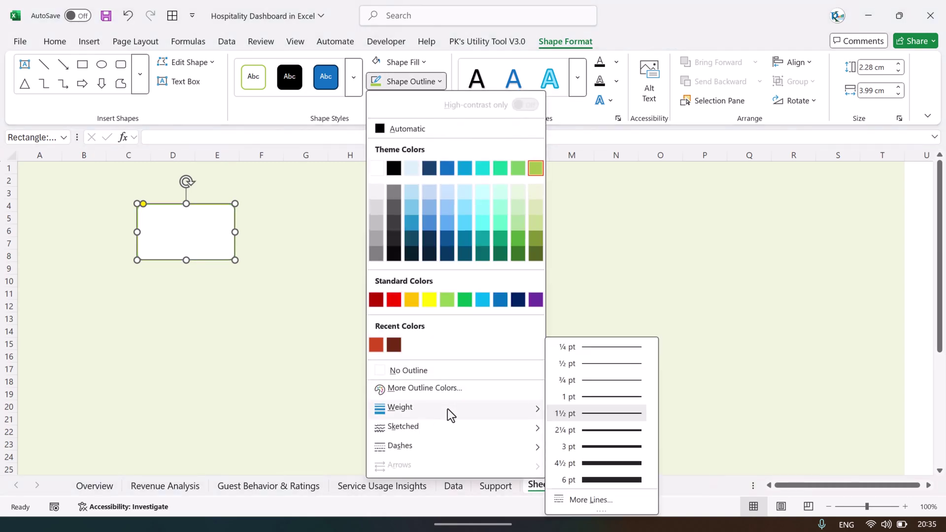
left_click(618, 363)
left_click(396, 242)
Compare the rectangle with the Overview cards and enlarge it to about 2.42 cm high and 4.34 cm wide
mouse_move(183, 226)
left_mouse_down()
mouse_move(190, 234)
mouse_move(181, 232)
left_mouse_up()
left_click(118, 490)
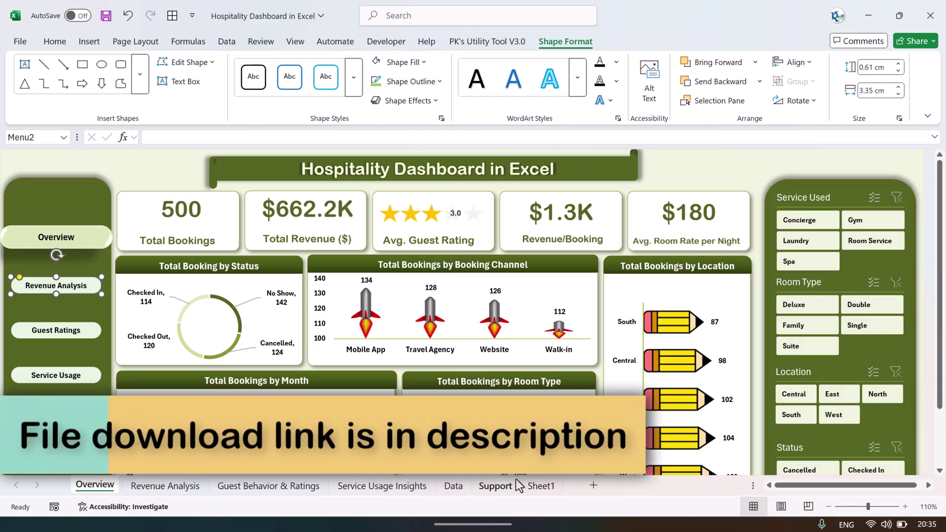
left_click(532, 485)
left_click_drag(226, 256, 235, 261)
left_click(250, 245)
left_click(207, 234)
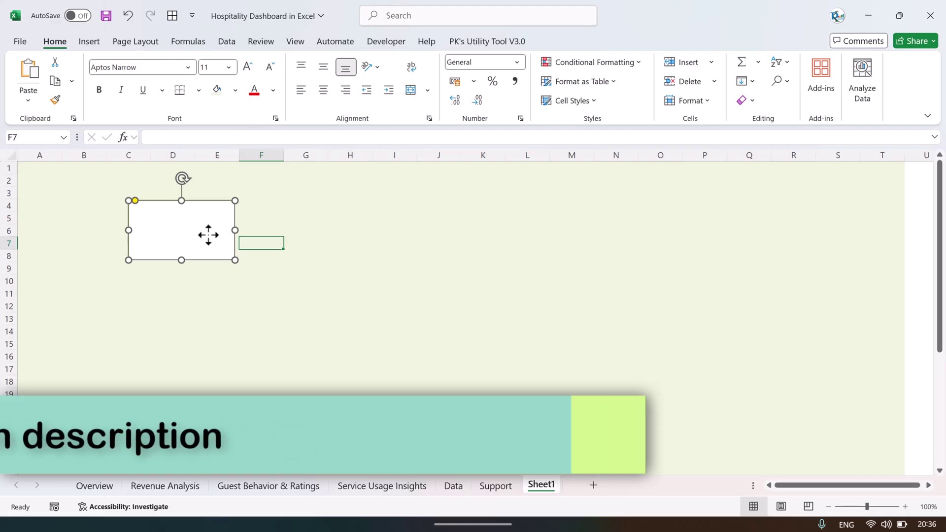
Apply the outer shadow offset to the bottom right to the white rounded rectangle and nudge the shape slightly
left_click(565, 42)
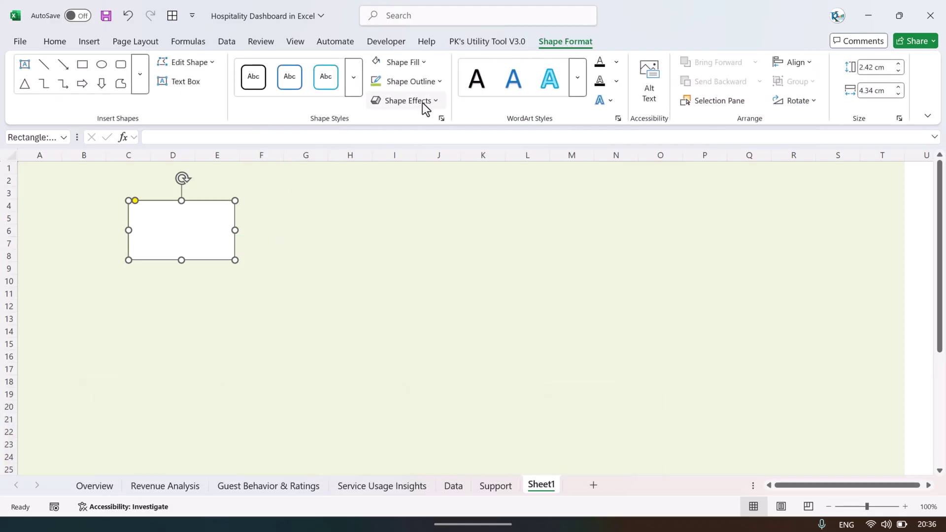
left_click(419, 102)
mouse_move(422, 156)
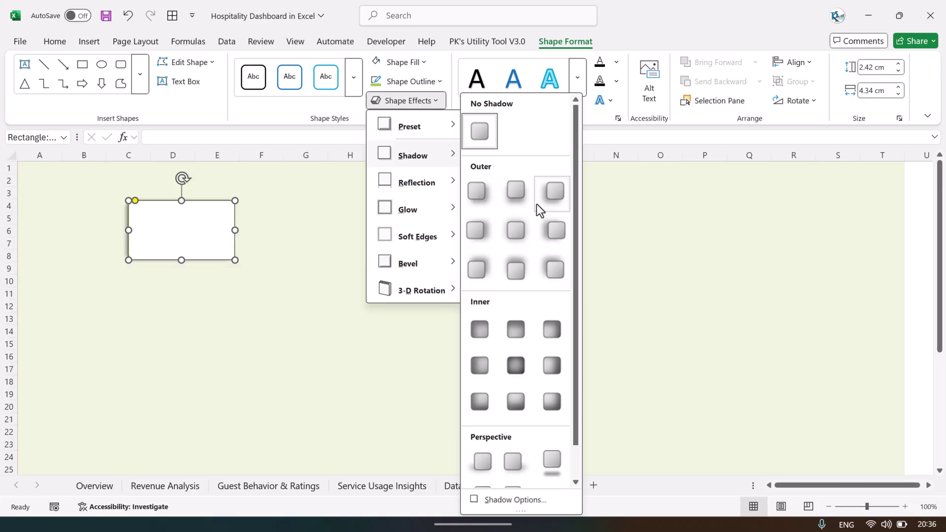
left_click(478, 193)
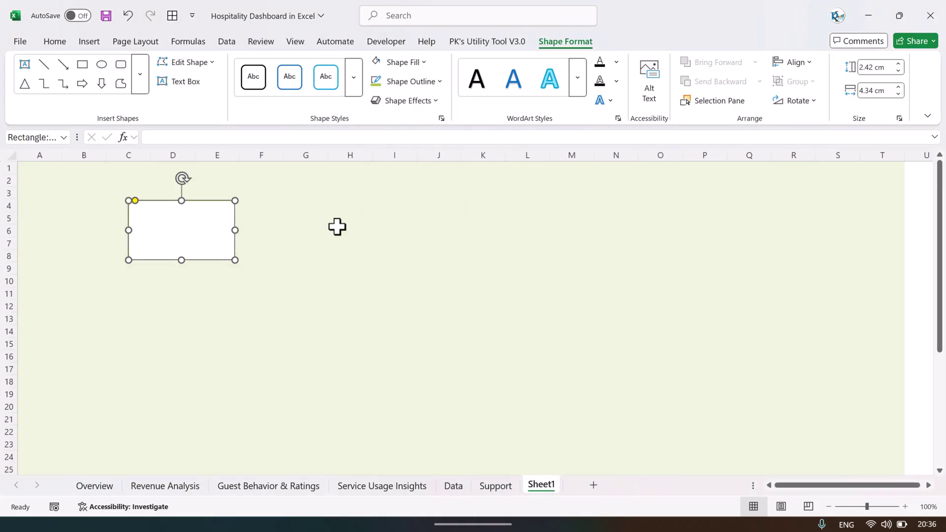
left_click(335, 229)
left_click(160, 226)
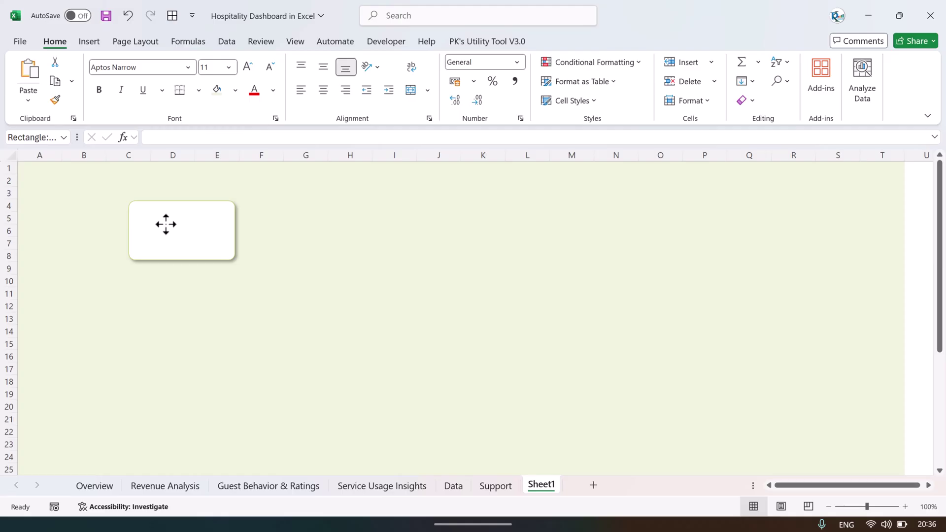
left_click(305, 232)
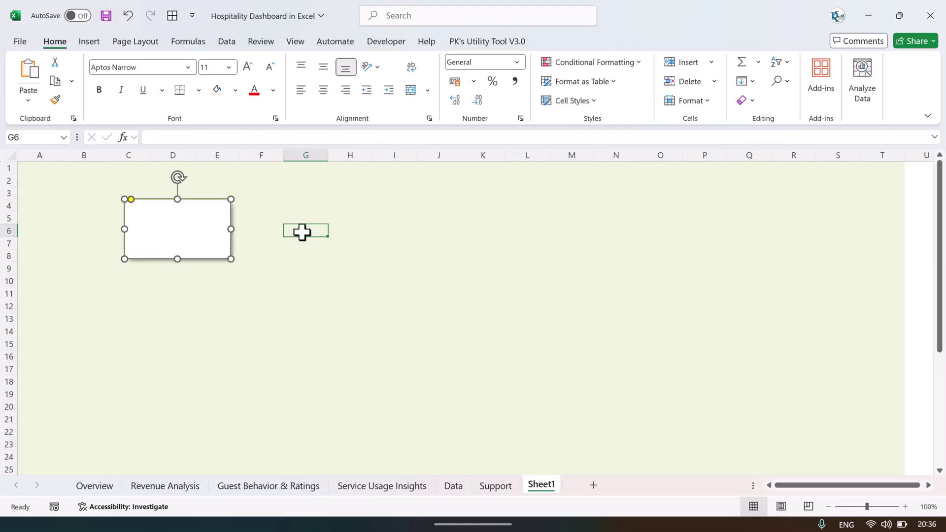
Draw a text box across the lower part of the white card, spanning about C7 to E8
left_click(90, 43)
left_click(773, 108)
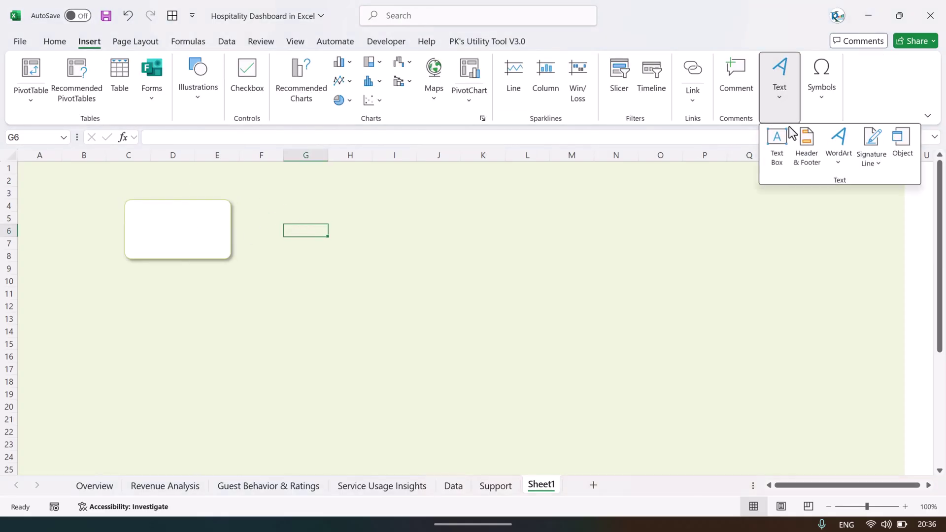
left_click(778, 150)
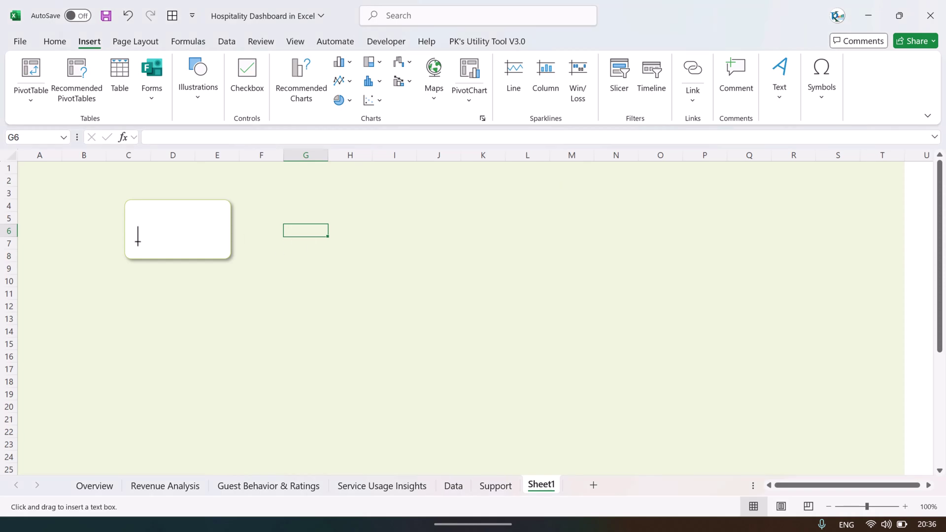
left_click_drag(191, 250, 223, 253)
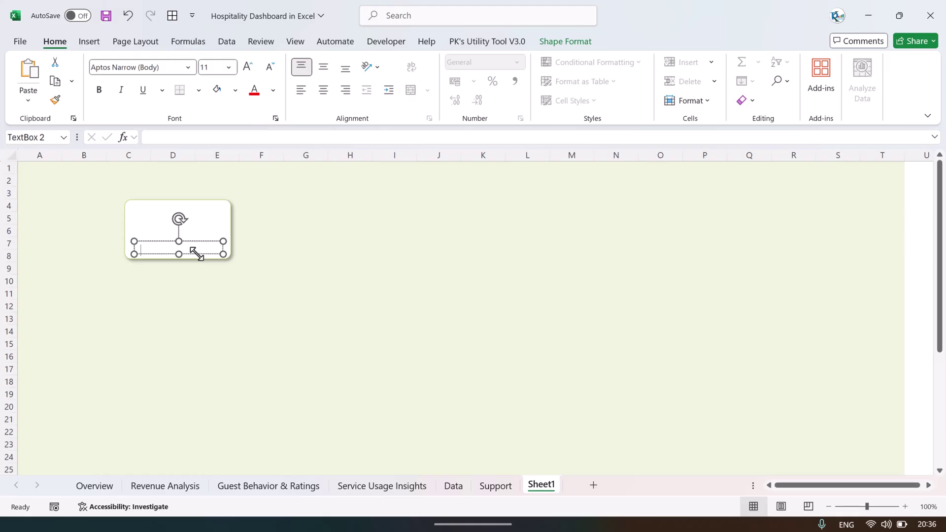
Link the text box to the Total Revenue ($) heading with =Support!H3 and size the box to about 0.88 cm by 3.61 cm
left_click(176, 139)
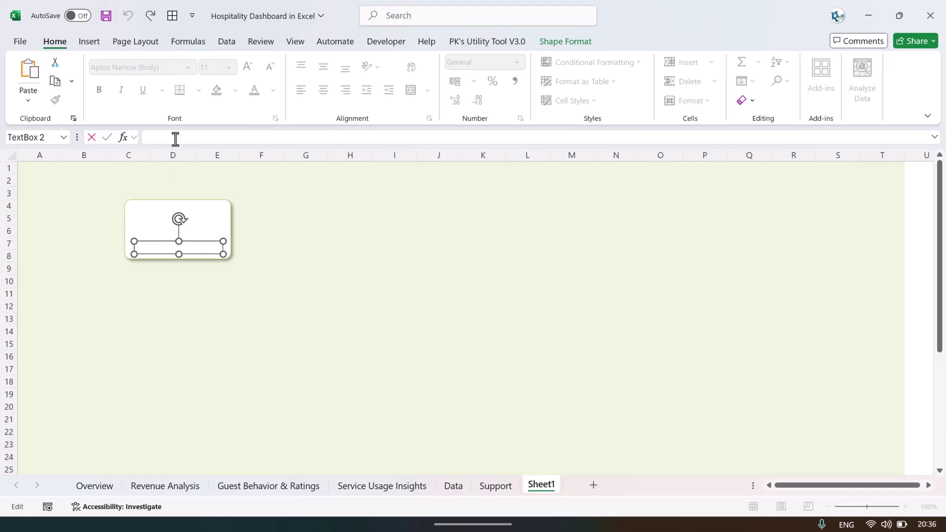
type("=")
left_click(498, 488)
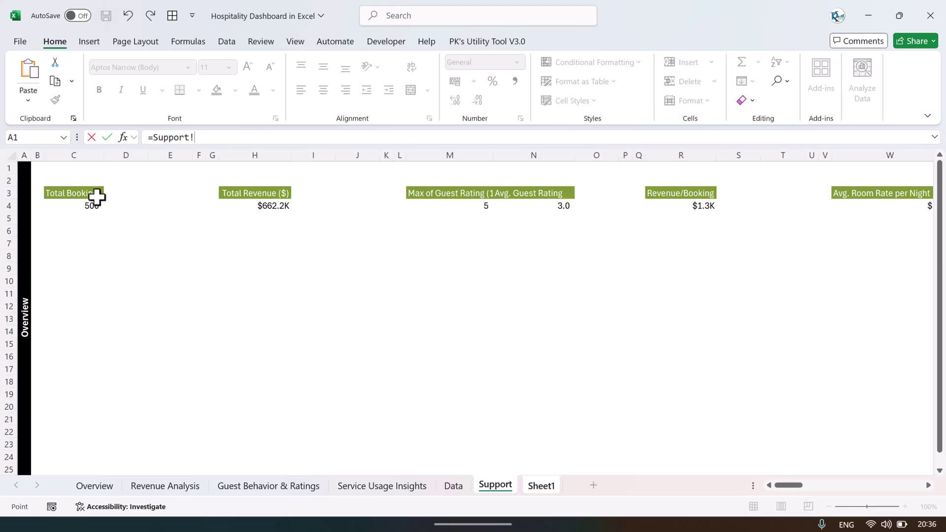
left_click(270, 194)
key("Return")
left_click_drag(178, 255, 180, 237)
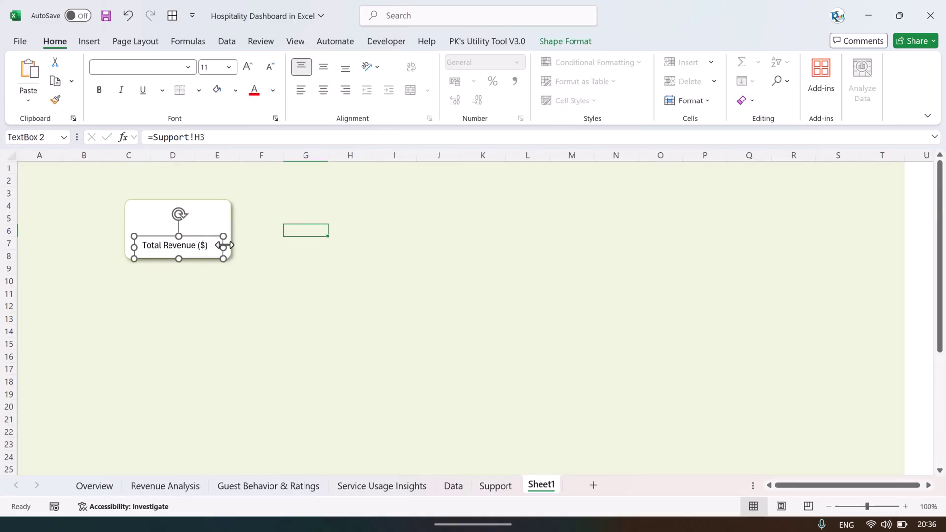
Remove the outline and the fill from the Total Revenue ($) text box
left_click(570, 42)
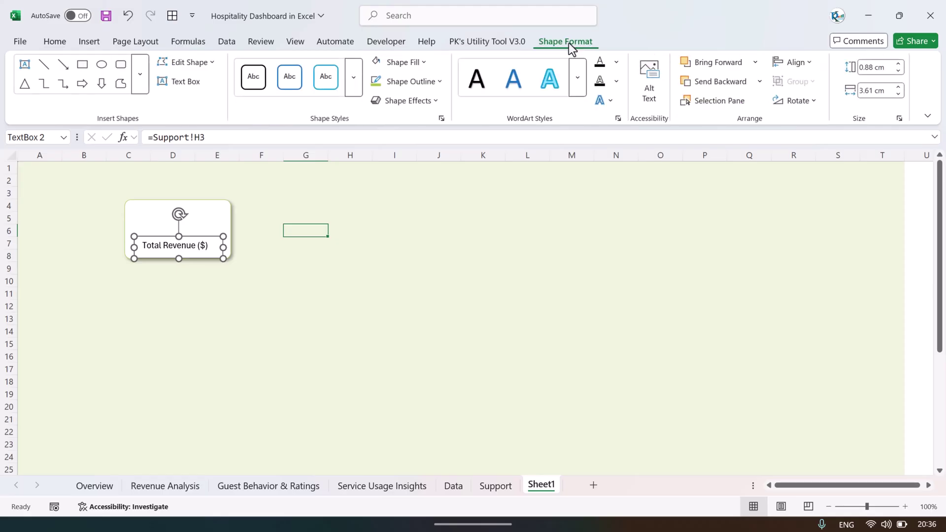
left_click(403, 83)
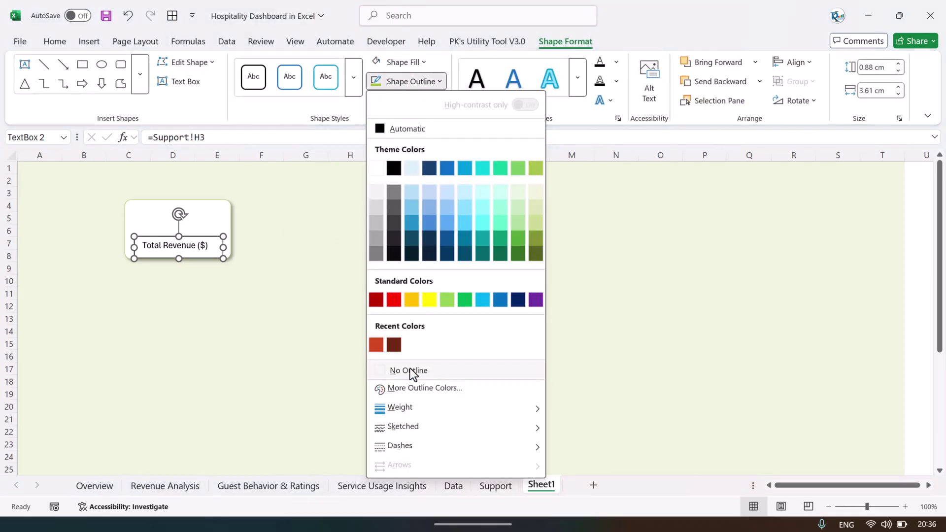
left_click(415, 370)
left_click(405, 63)
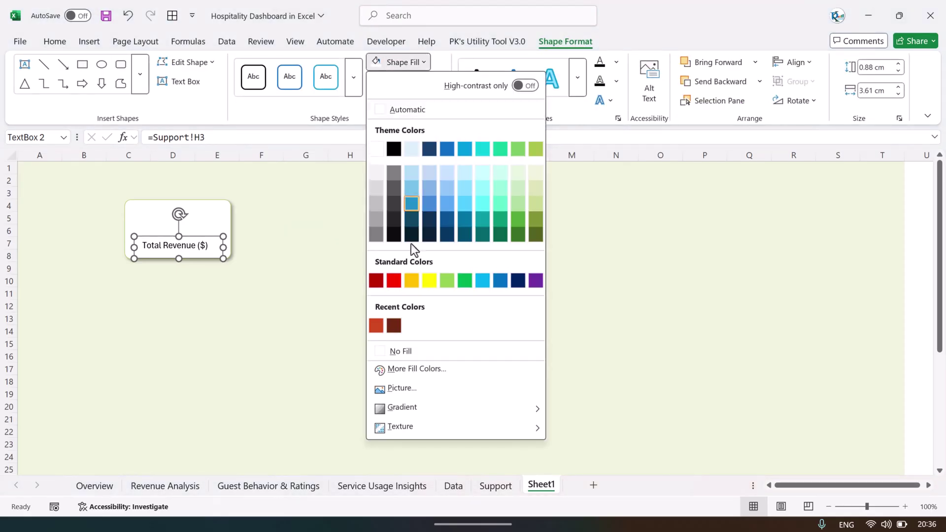
left_click(401, 351)
Format the Total Revenue ($) label as bold 12 pt text in a darker shade of the lime-green theme colour
left_click(617, 64)
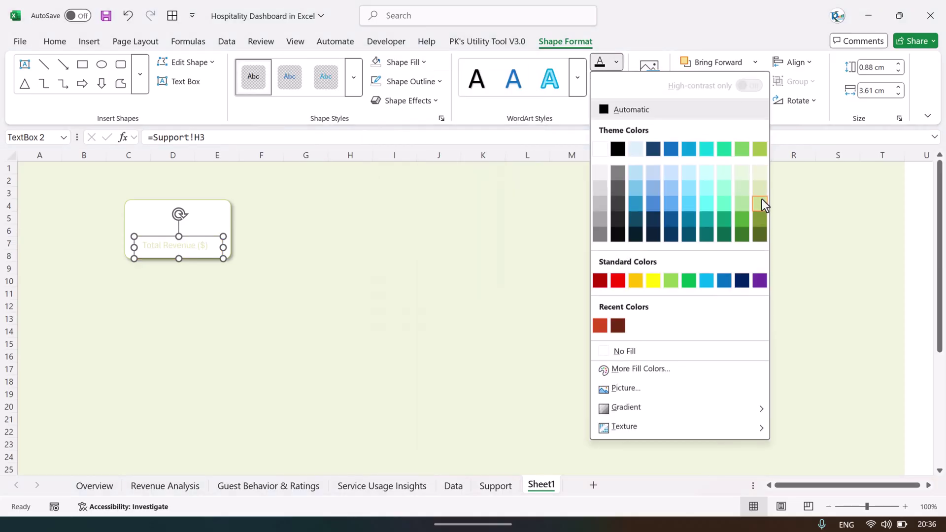
key("Escape")
left_click(54, 41)
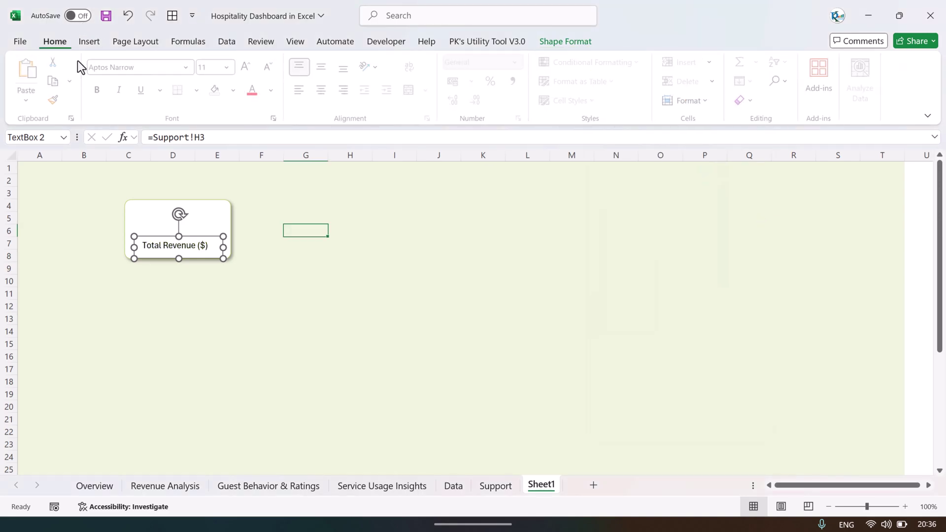
left_click(99, 90)
left_click(247, 66)
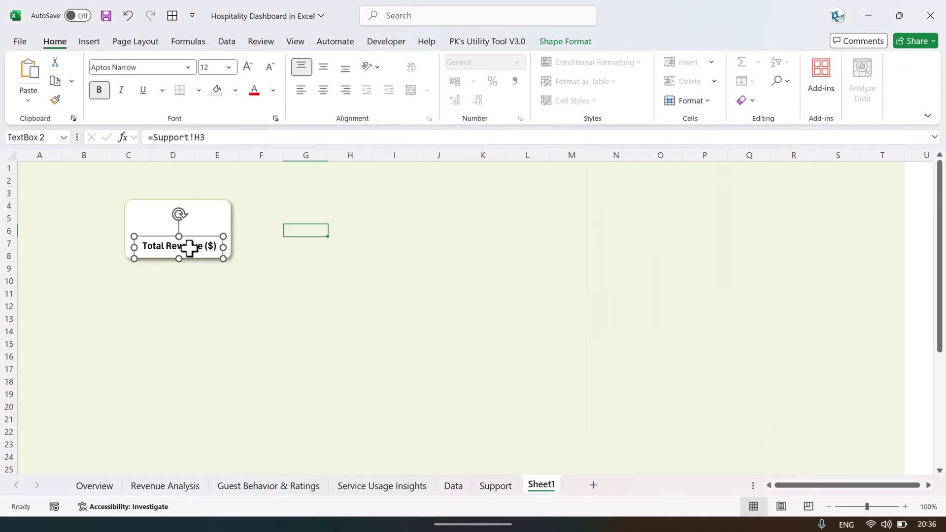
left_click(273, 90)
left_click(414, 176)
left_click(273, 90)
left_click(416, 271)
left_click(305, 243)
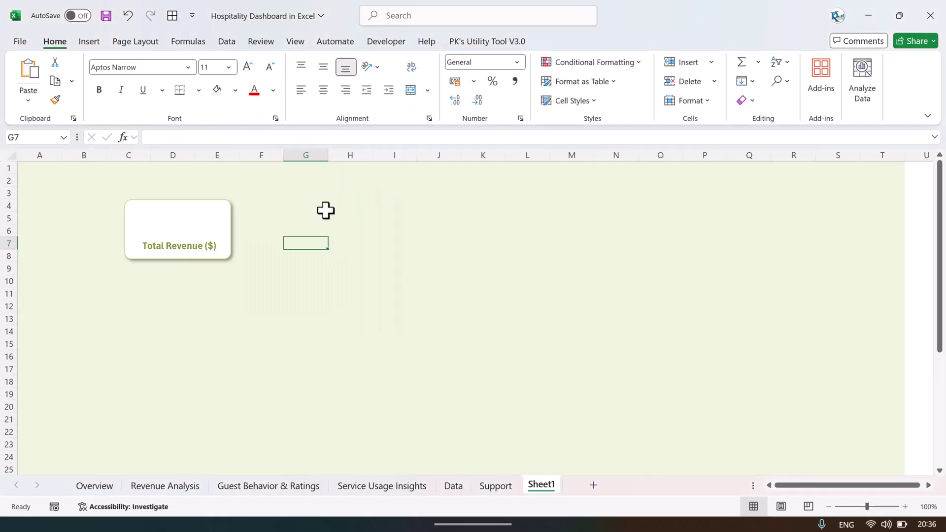
Reposition the Total Revenue ($) text box and widen it on both sides to match the card's width
left_click(192, 255)
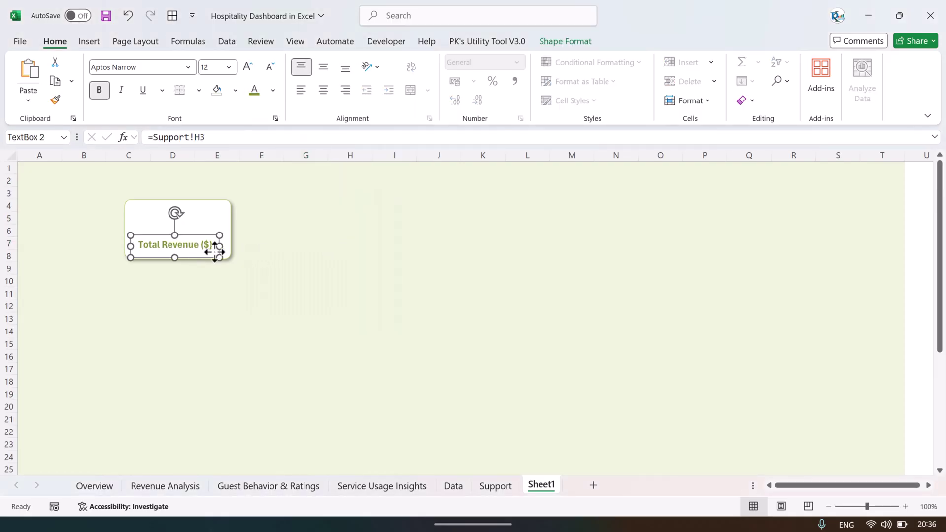
left_click_drag(220, 246, 225, 249)
left_click_drag(128, 245, 126, 245)
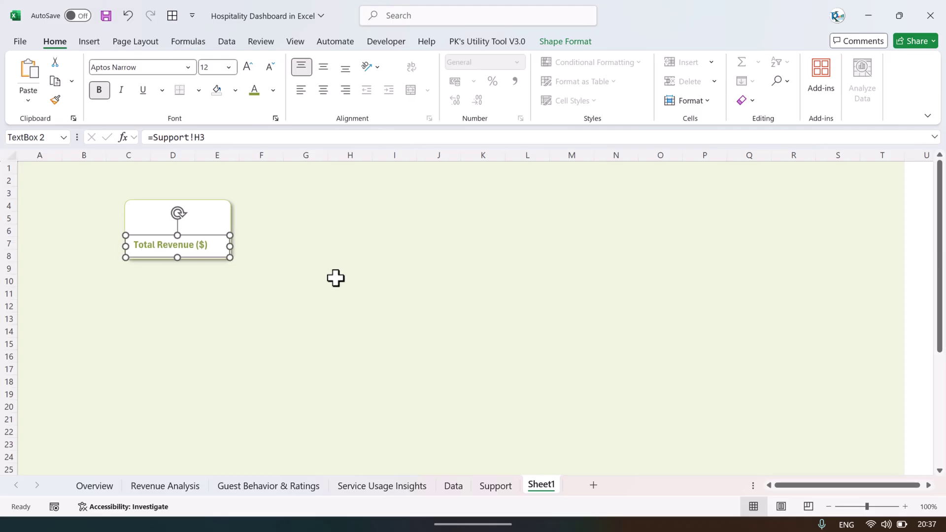
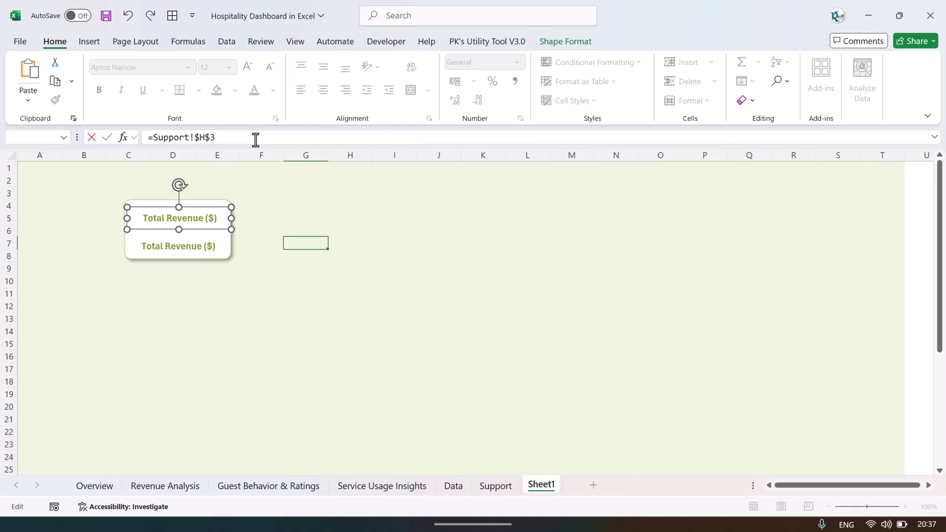
Check the Total Revenue value cell on the Support sheet and change the upper text box's reference to =Support!$H$4
key("Return")
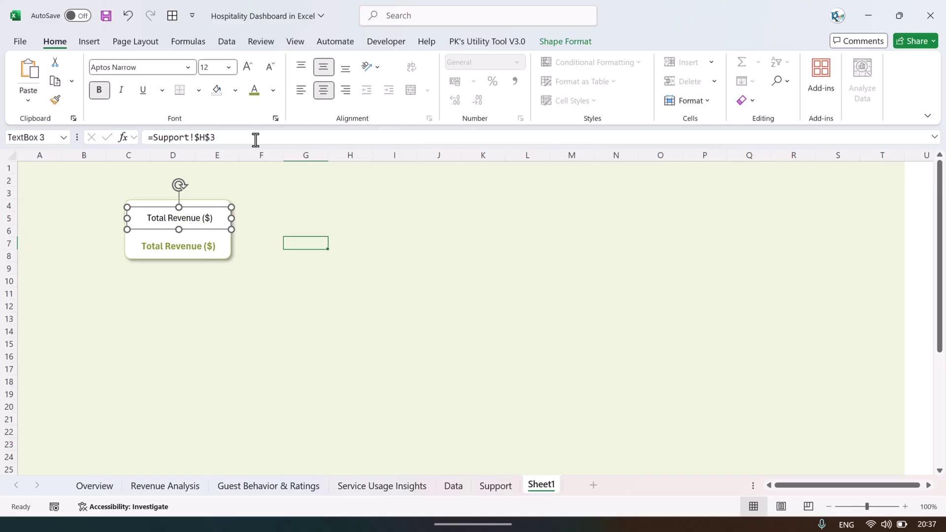
left_click(510, 488)
left_click(282, 203)
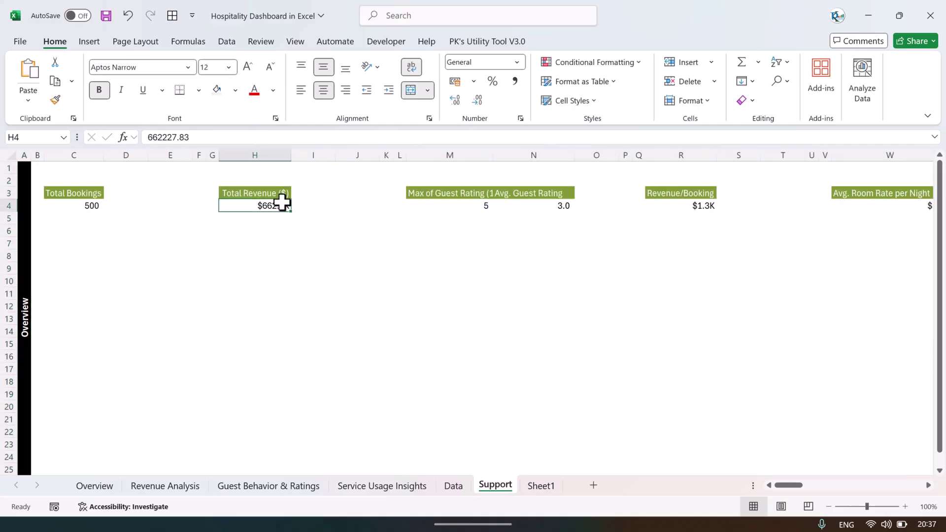
left_click(542, 486)
left_click_drag(209, 137, 226, 140)
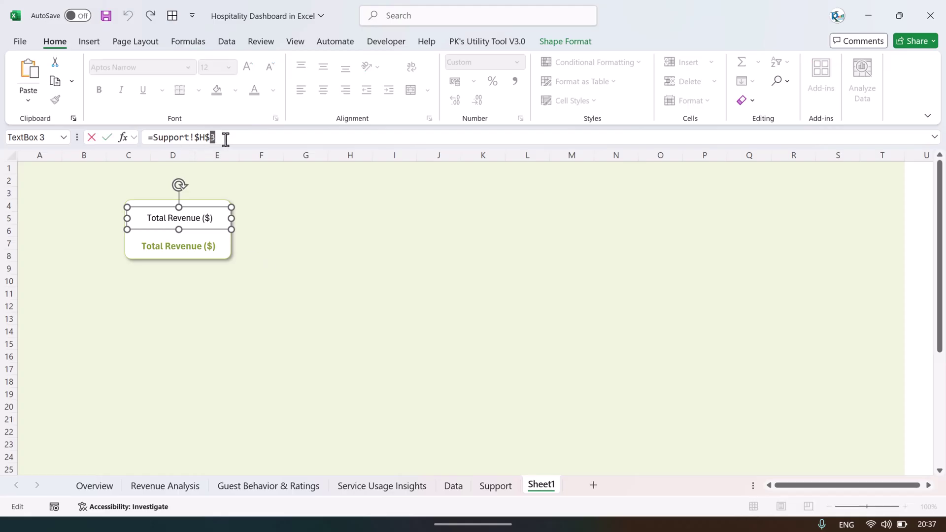
type("4")
key("Return")
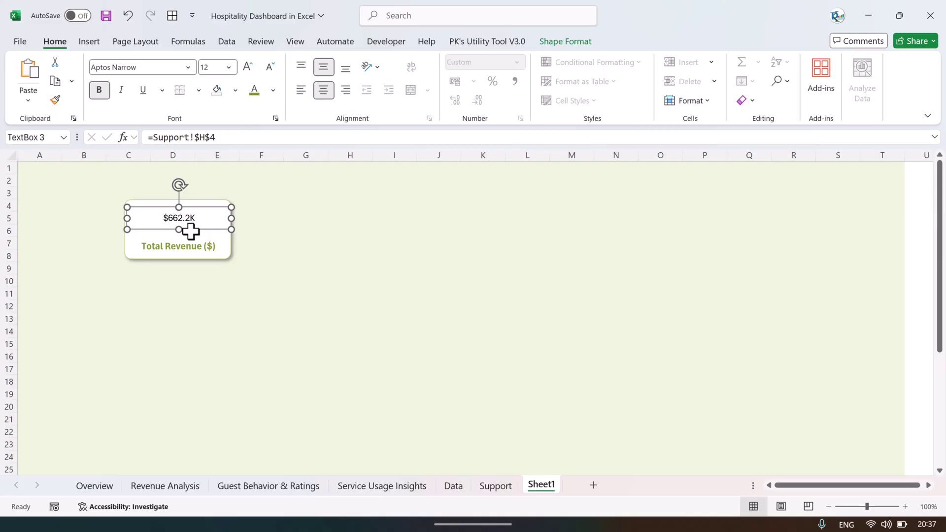
Turn off Generate GetPivotData from the Total Revenue pivot table at H4 on the Support sheet
left_click(495, 487)
left_click(345, 291)
left_click(273, 205)
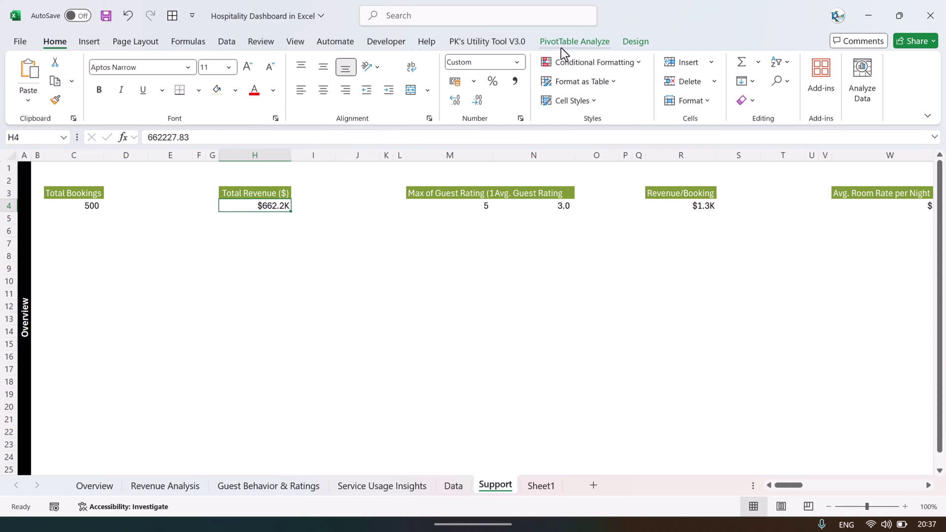
left_click(580, 46)
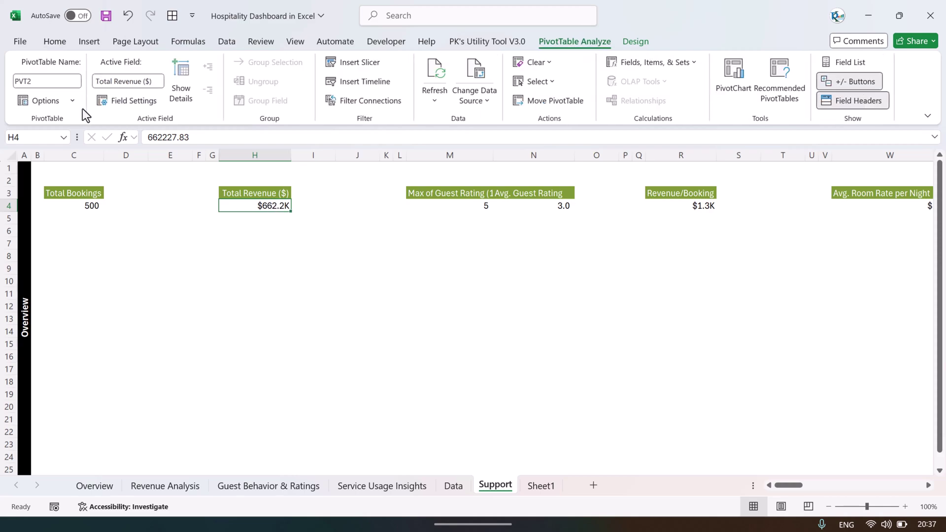
left_click(74, 101)
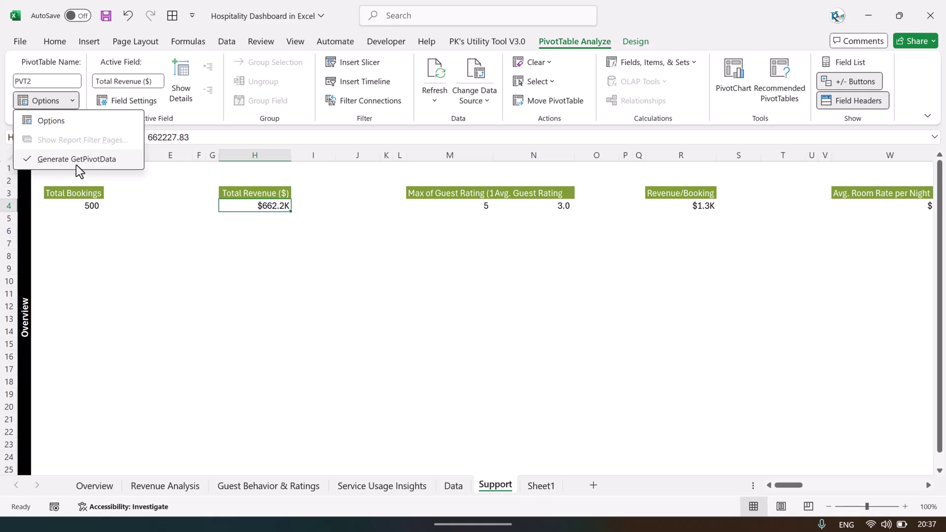
left_click(97, 165)
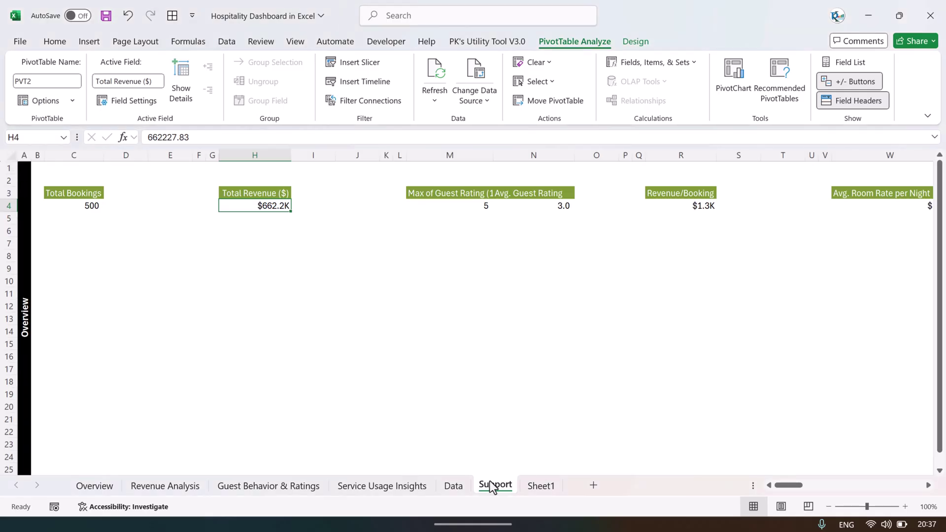
Replace the upper text box's reference on Sheet1 with =Support!H4 by picking the cell on the Support sheet
left_click(541, 486)
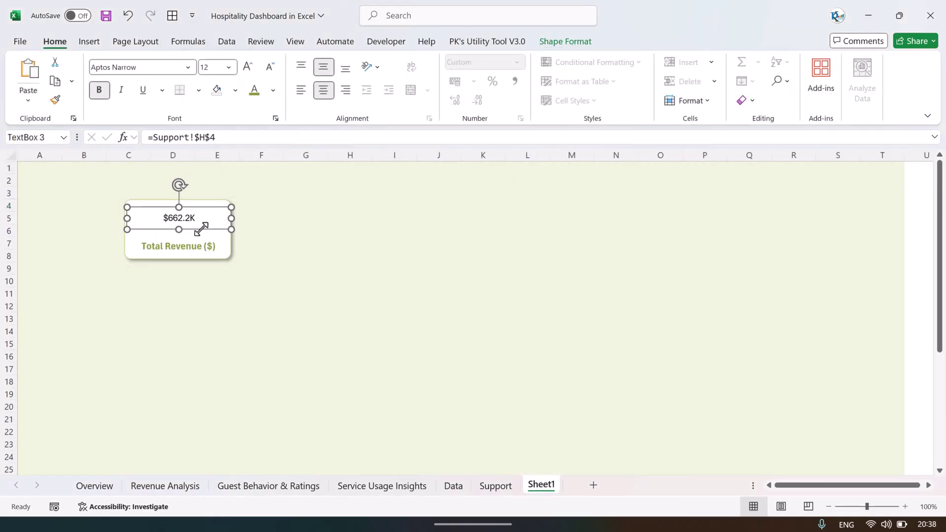
left_click_drag(253, 137, 149, 137)
key("BackSpace")
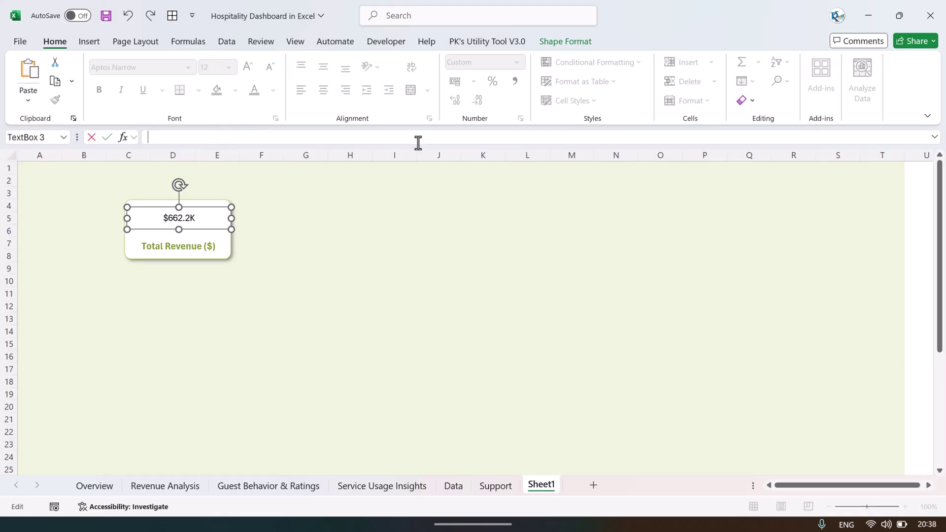
left_click(495, 486)
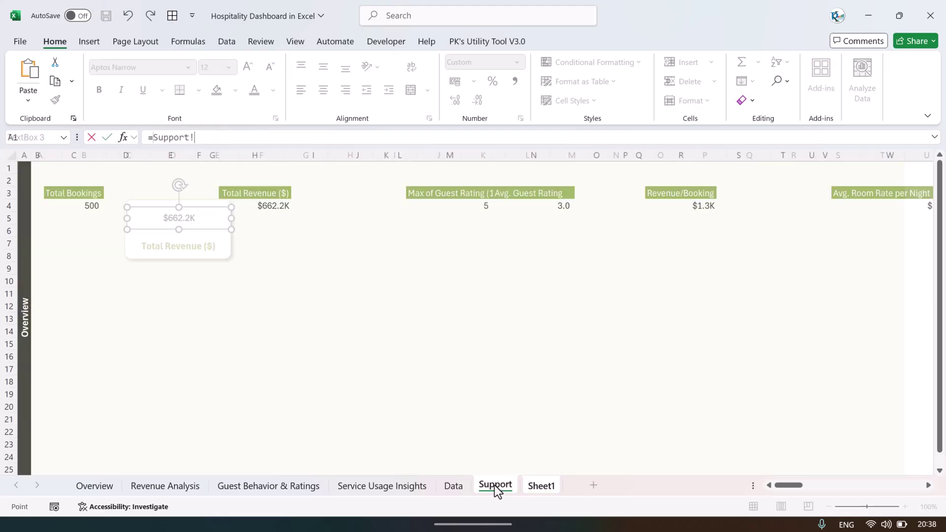
left_click(260, 206)
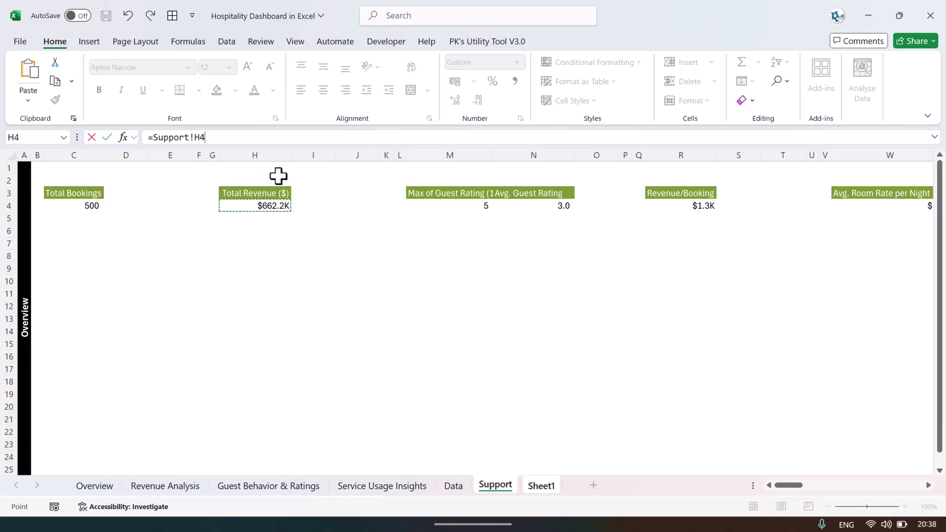
key("Return")
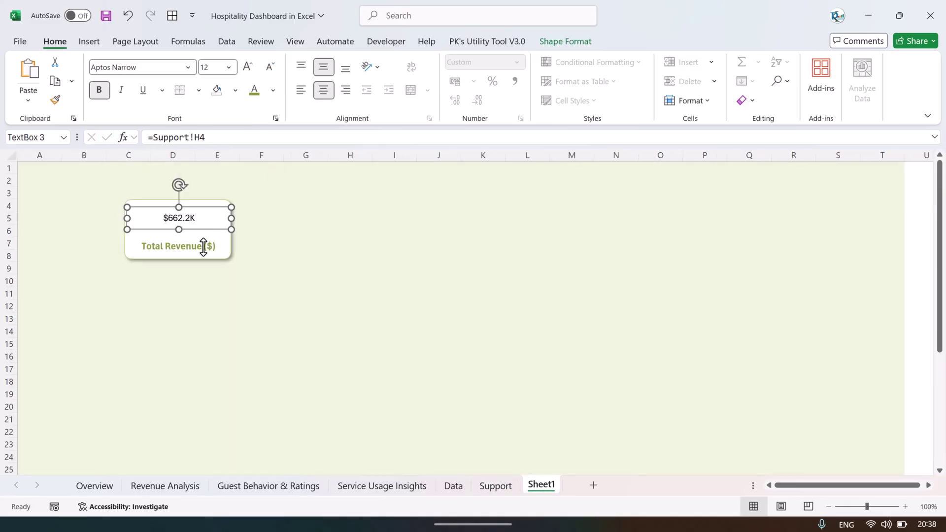
Format the card's revenue value as bold 24 pt text in the darkest shade of the lime-green theme colour
left_click(254, 91)
left_click(272, 93)
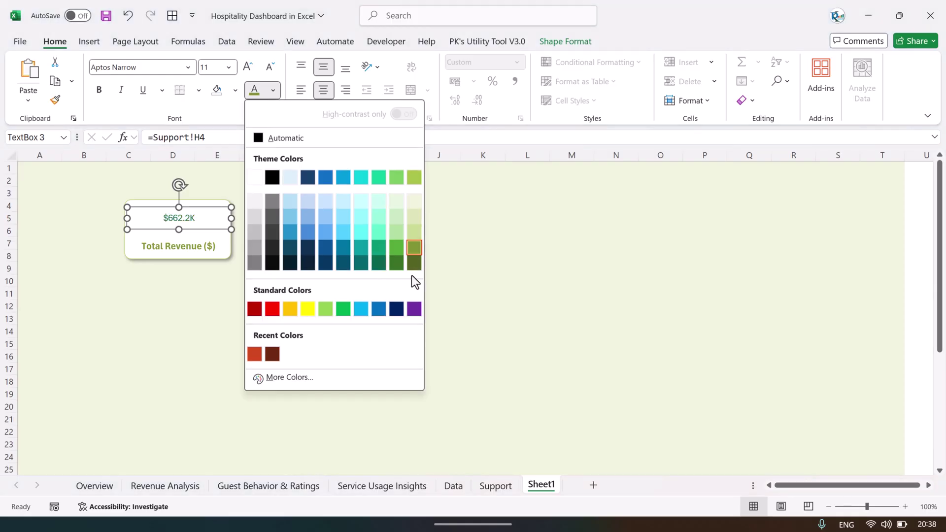
left_click(411, 259)
left_click(98, 91)
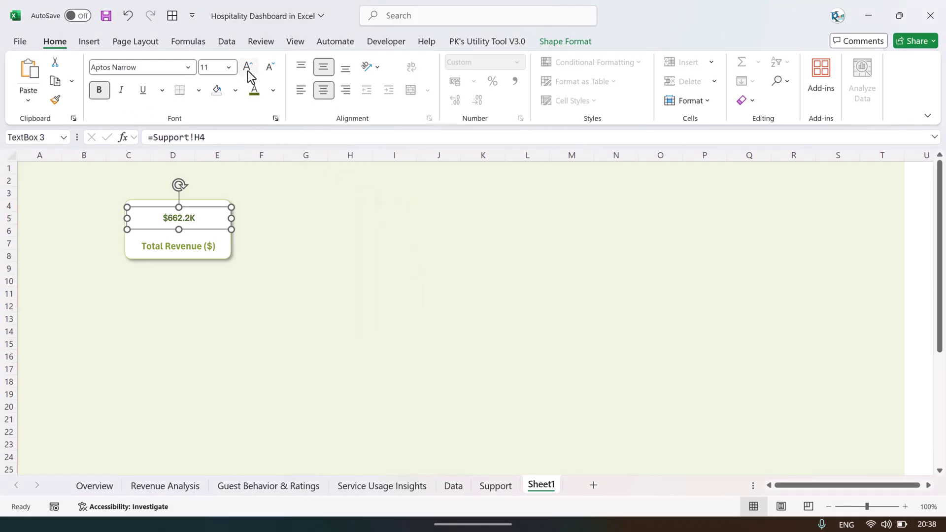
left_click(248, 72)
left_click(248, 72)
left_click(249, 72)
left_click(248, 72)
left_click(248, 72)
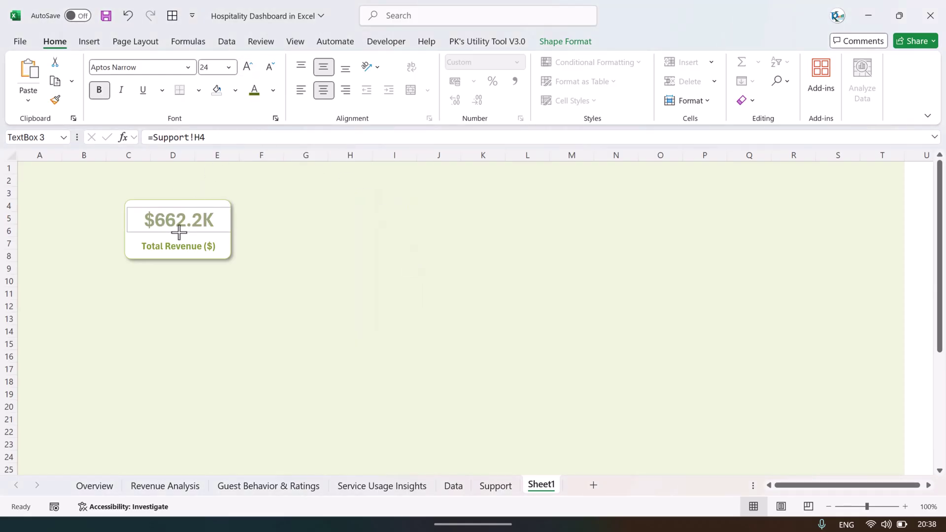
left_click(354, 230)
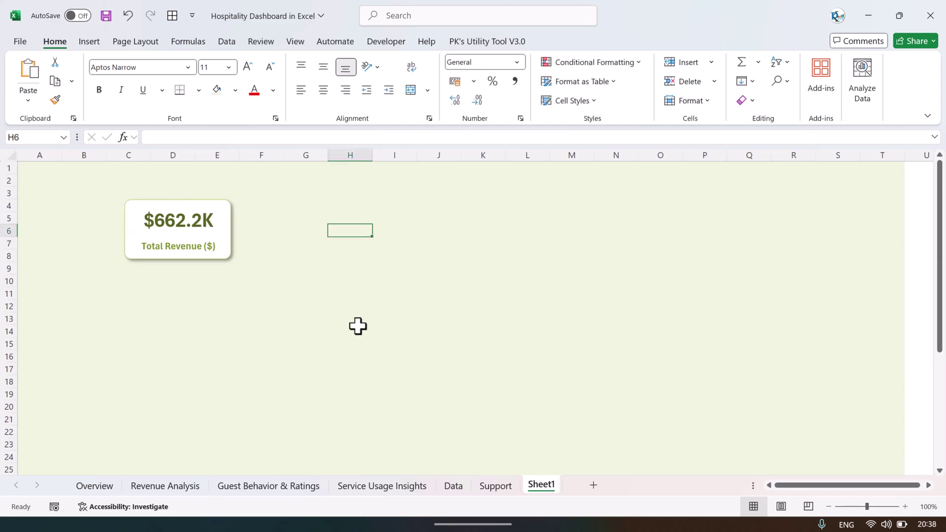
Duplicate the white card rectangle and place the copy below the original, over about rows 12 to 16
left_click(129, 200)
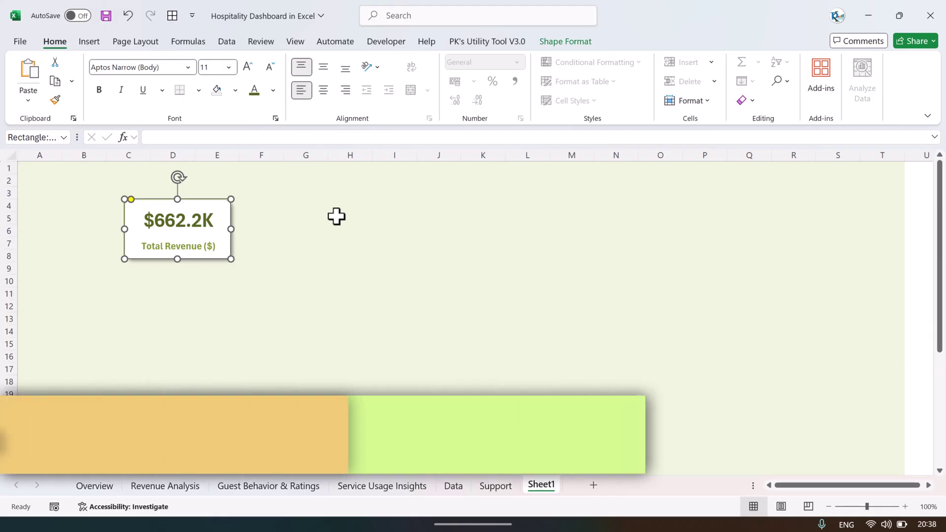
left_click_drag(204, 259, 202, 353)
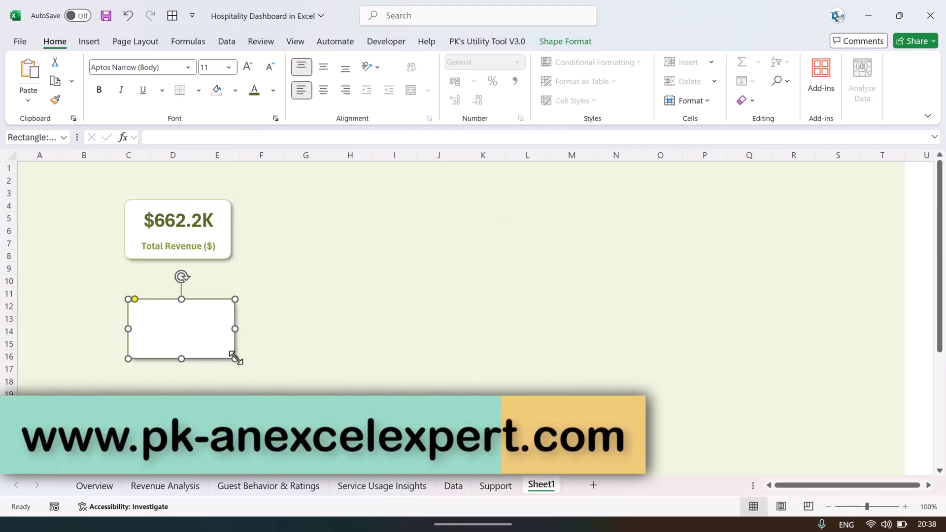
Enlarge the copied white rectangle into a chart panel spanning about columns C to I and rows 10 to 21 on Sheet1
left_click_drag(236, 357, 403, 409)
left_click_drag(327, 380, 315, 353)
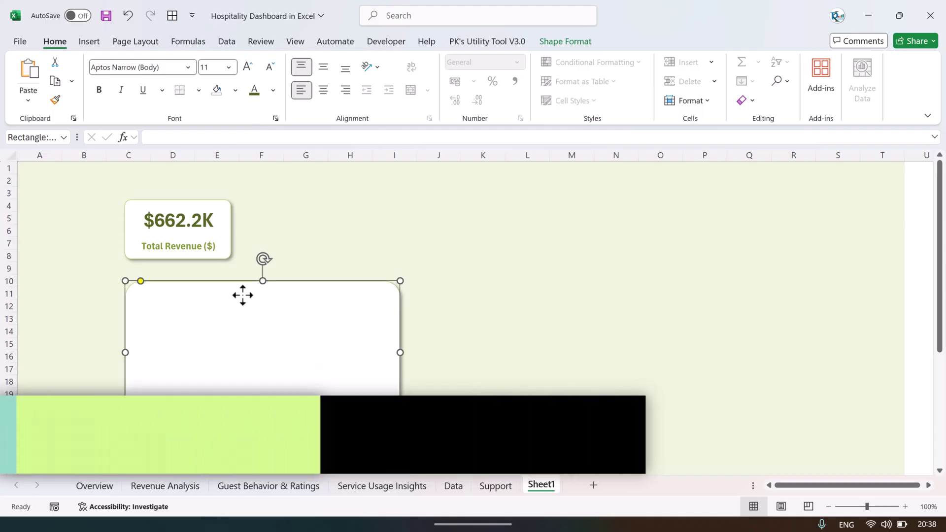
Review the chart panels on the Revenue Analysis and Overview sheets and return to Sheet1
left_click(151, 488)
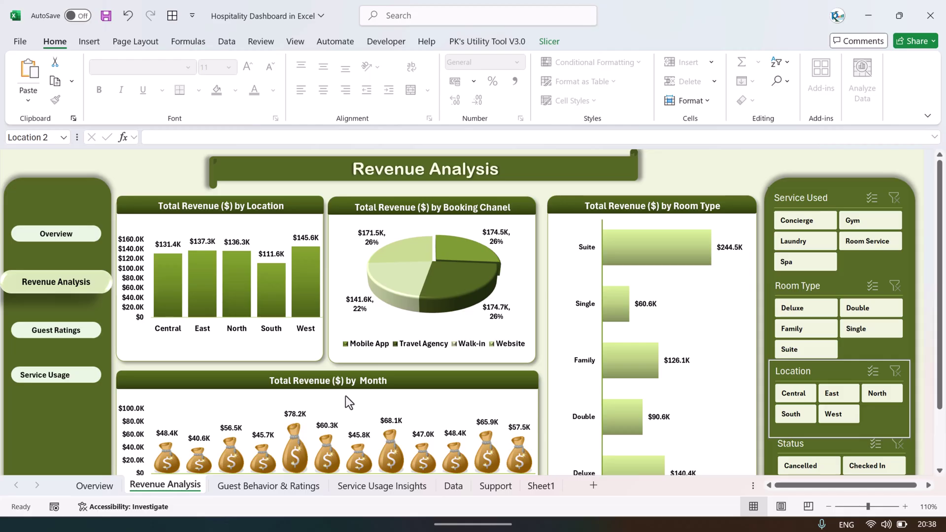
left_click(94, 485)
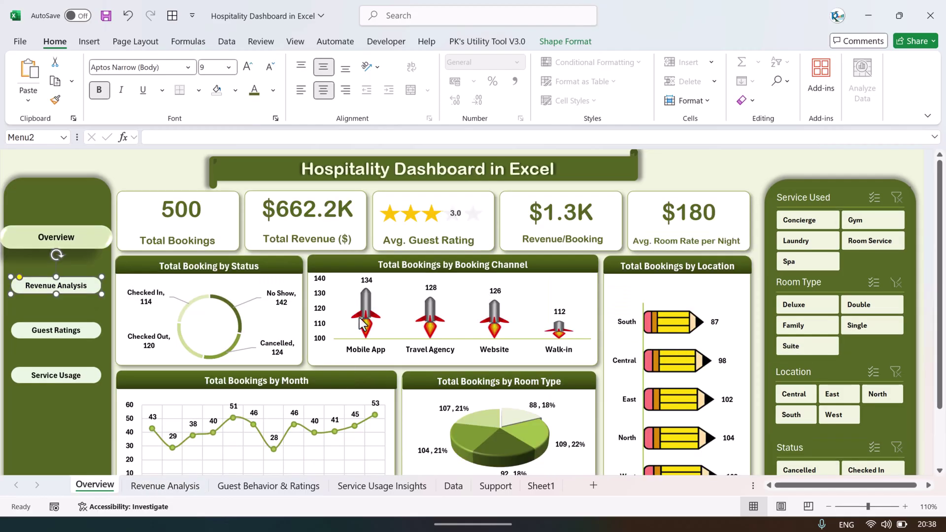
left_click(541, 488)
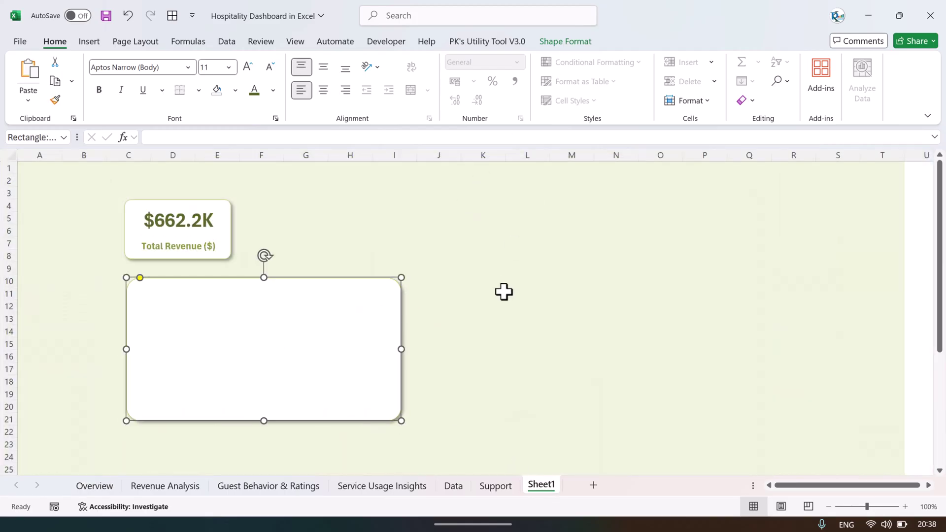
left_click(485, 304)
Insert a 2-D clustered column chart from the Location pivot table (Total Bookings) on the Support sheet
left_click(495, 486)
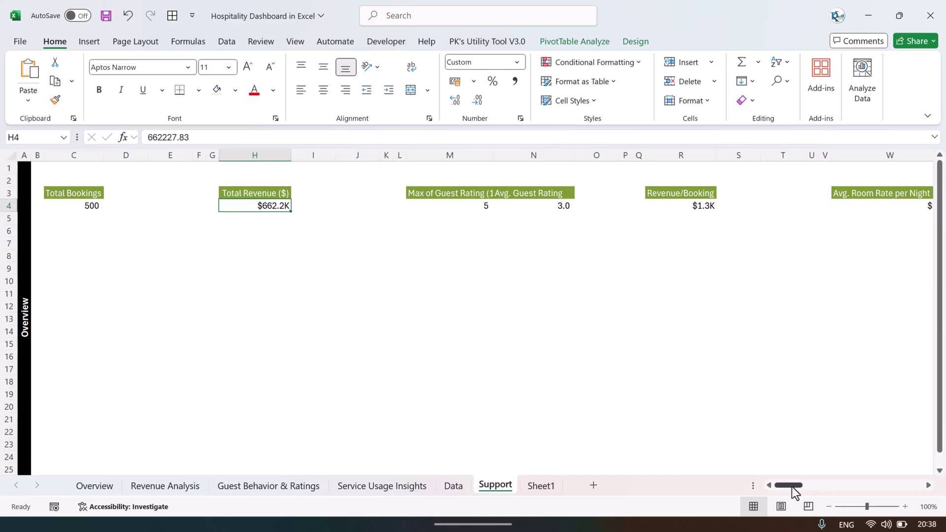
left_click_drag(792, 487, 818, 486)
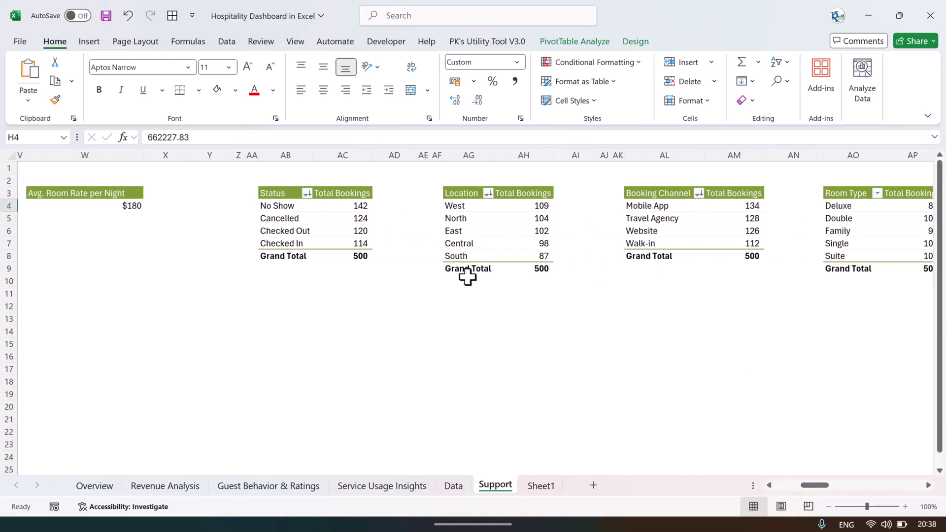
left_click_drag(450, 205, 509, 237)
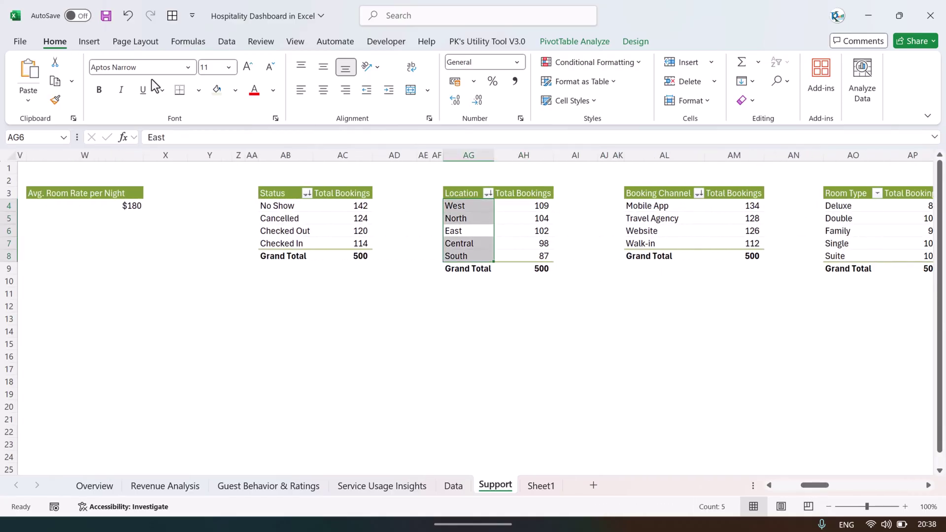
left_click(87, 44)
left_click(350, 63)
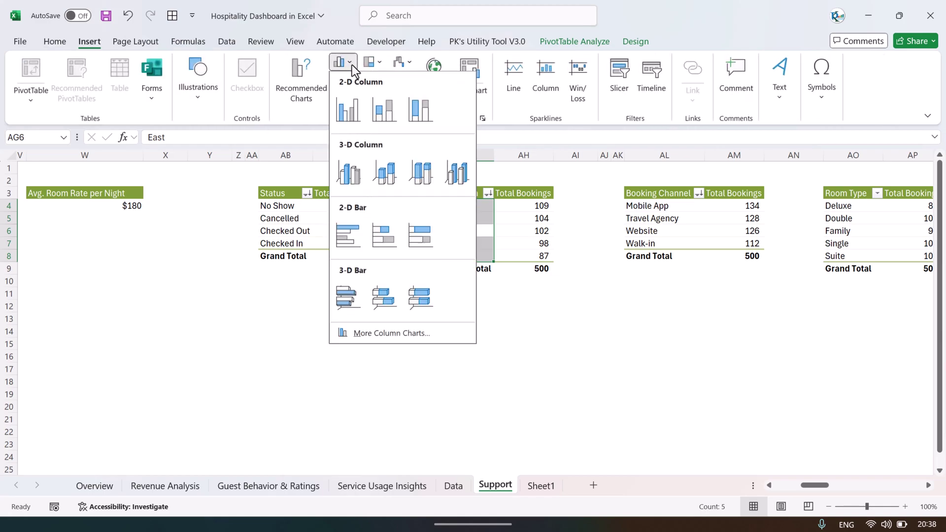
left_click(349, 109)
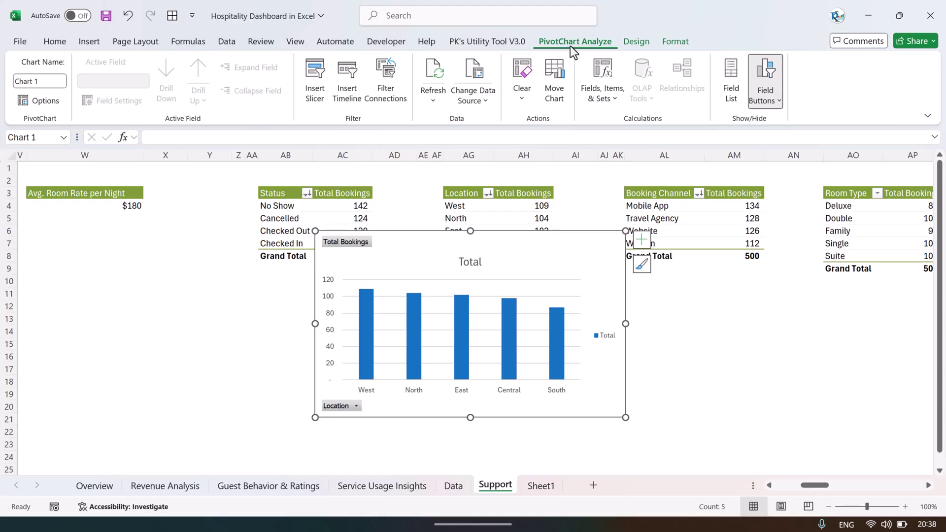
Hide all field buttons on the pivot chart and remove its gridlines and legend
left_click(778, 105)
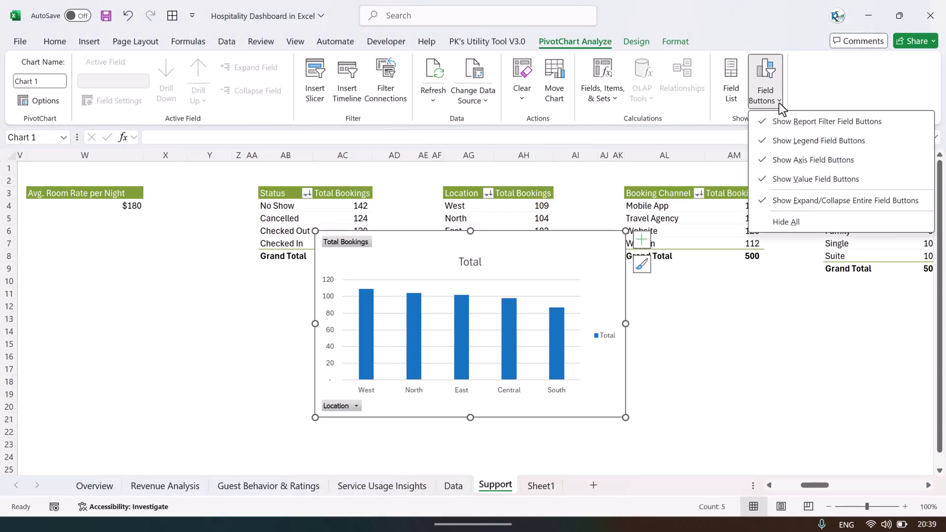
left_click(815, 224)
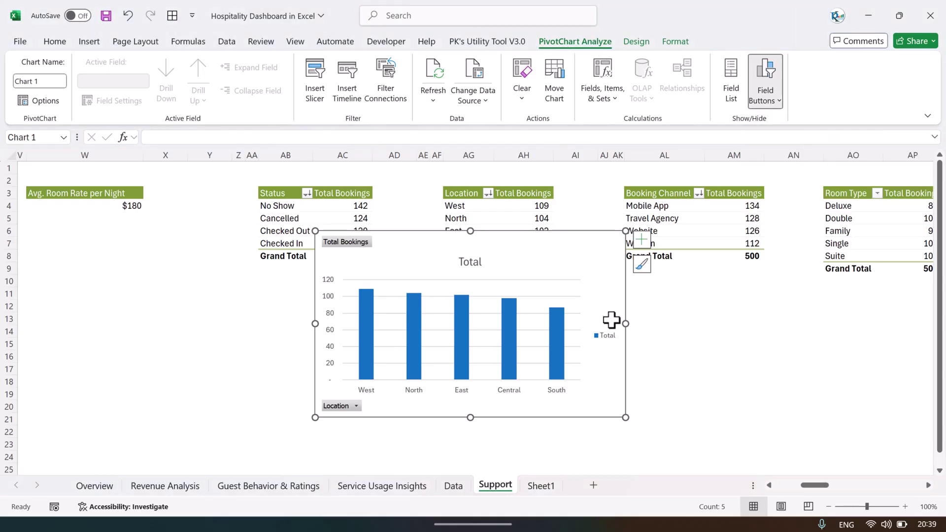
left_click(642, 240)
left_click(667, 369)
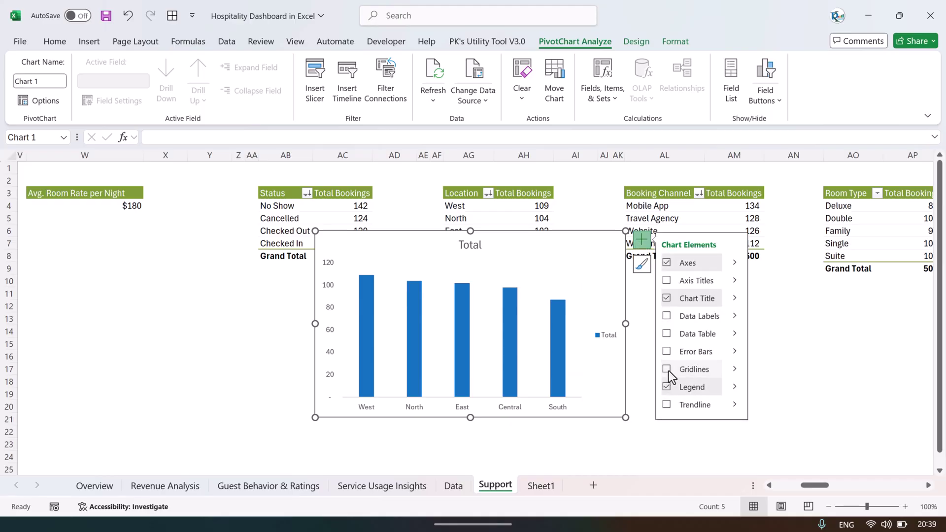
left_click(668, 387)
left_click_drag(528, 232, 508, 249)
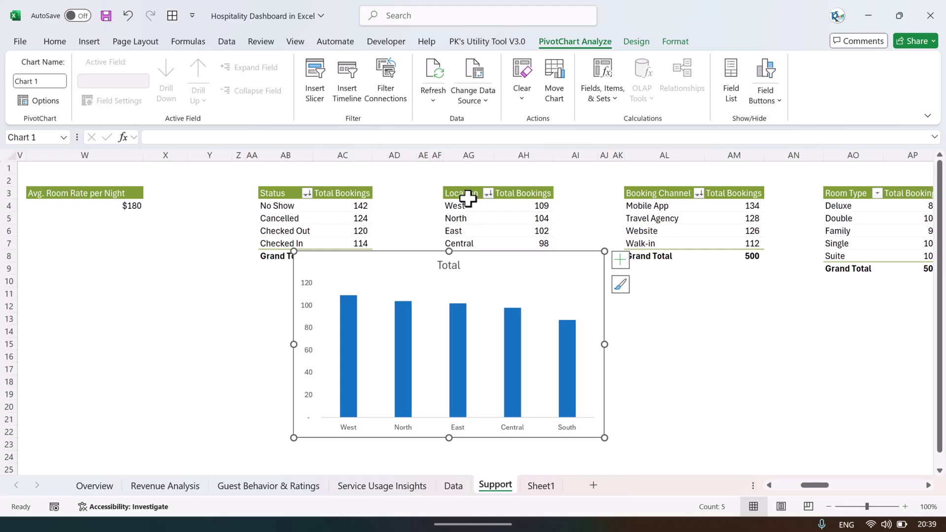
Change the chart title to "Total Bookings by Location"
left_click(454, 264)
left_click(459, 265)
type("B")
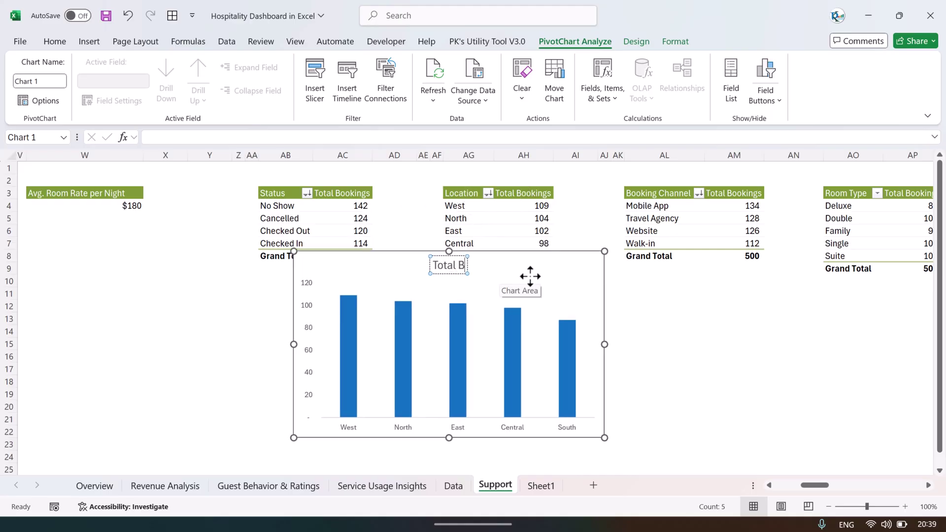
type("ookings by")
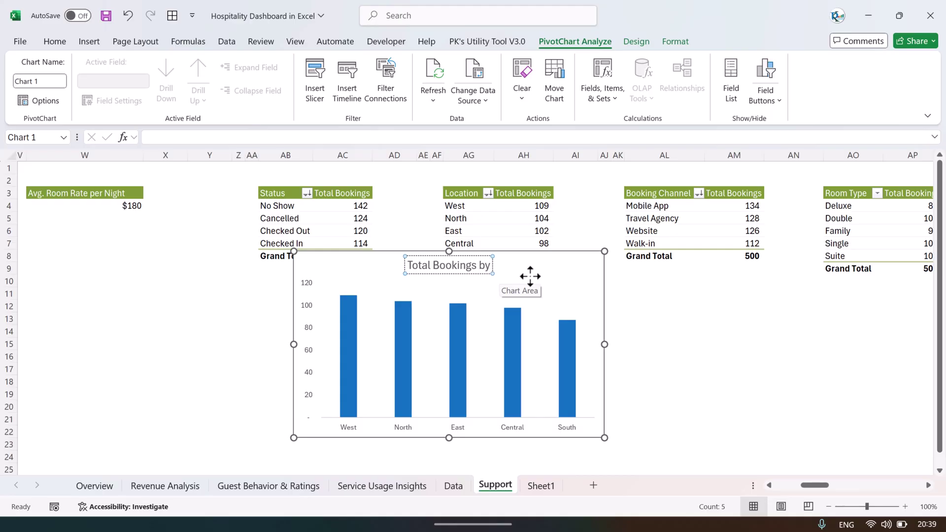
type(" Location")
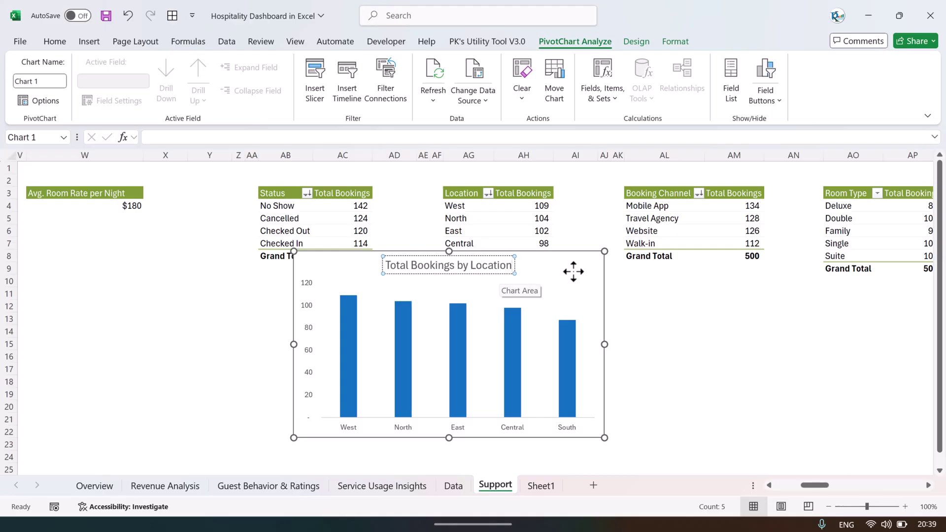
Cut the bookings chart from the Support sheet and paste it on Sheet1, placed beside the white panel
left_click(572, 251)
key("ctrl+x")
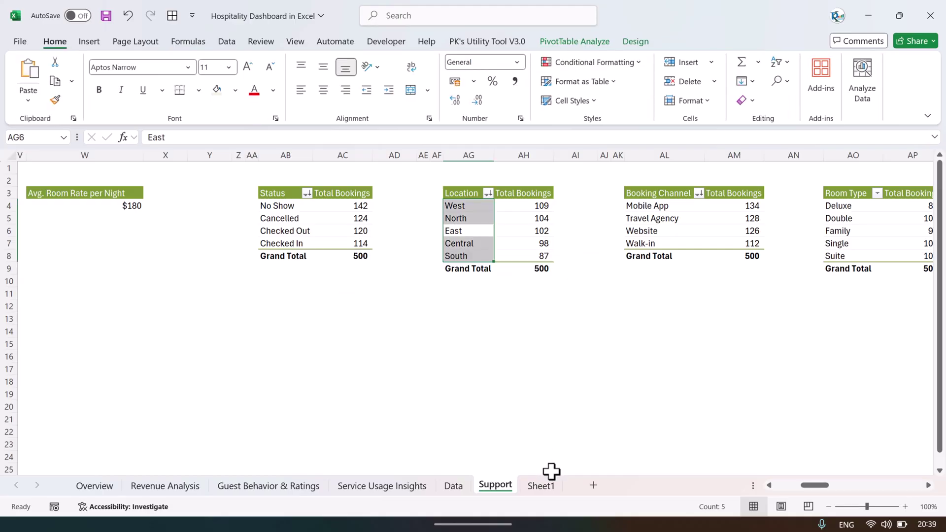
left_click(541, 486)
key("ctrl+v")
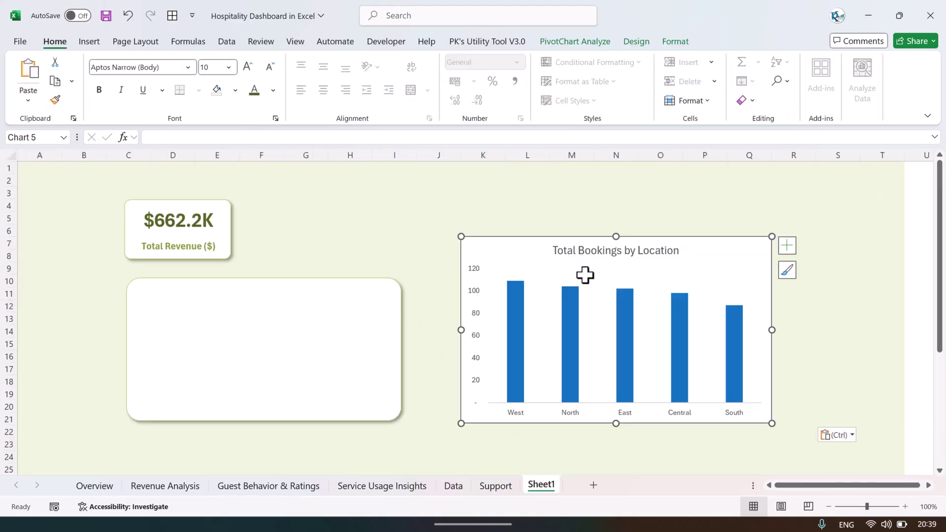
left_click_drag(520, 238, 472, 234)
Extend the white panel up to row 9 just below the revenue card and widen it slightly
left_click(307, 303)
left_click_drag(264, 278, 264, 266)
left_click_drag(265, 421, 266, 422)
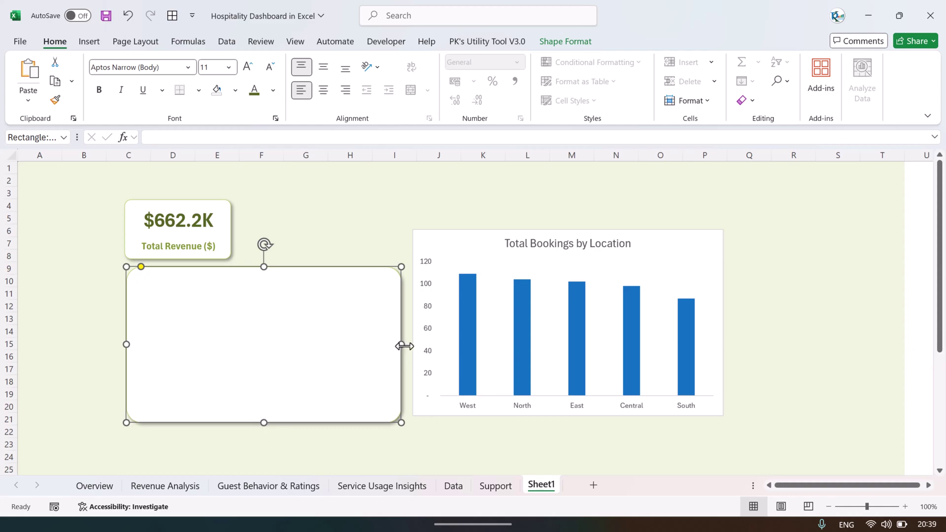
left_click_drag(405, 346, 409, 346)
Move the column chart onto the white panel and resize it to fit inside the panel's edges
left_click(474, 250)
left_click_drag(493, 232, 223, 284)
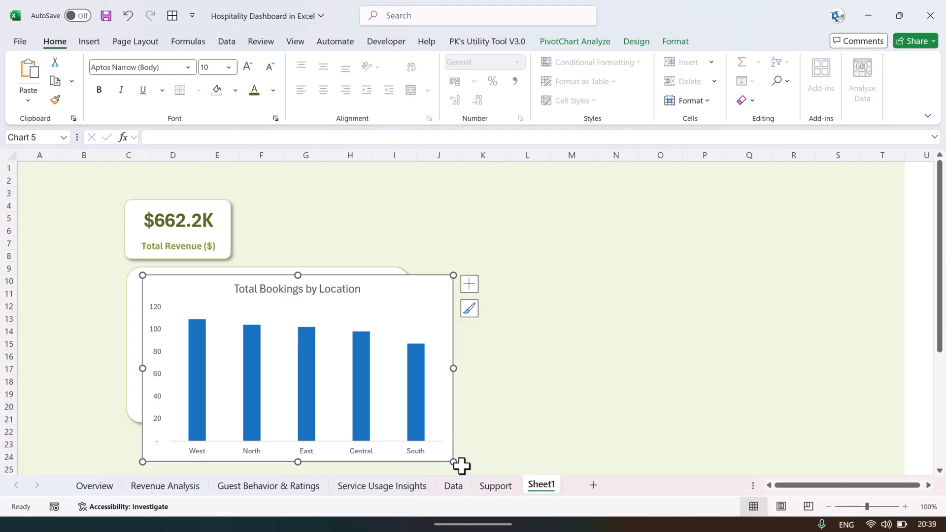
left_click_drag(462, 465, 405, 432)
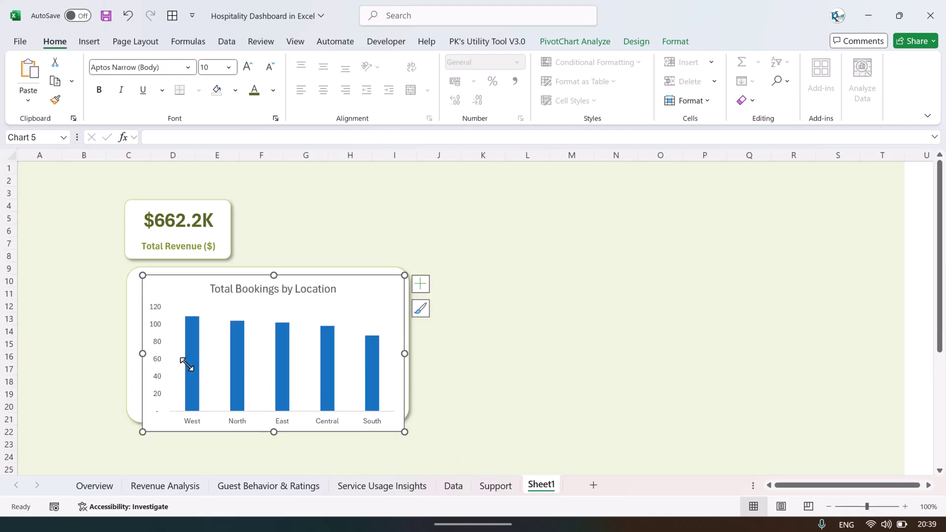
left_click_drag(405, 344, 405, 343)
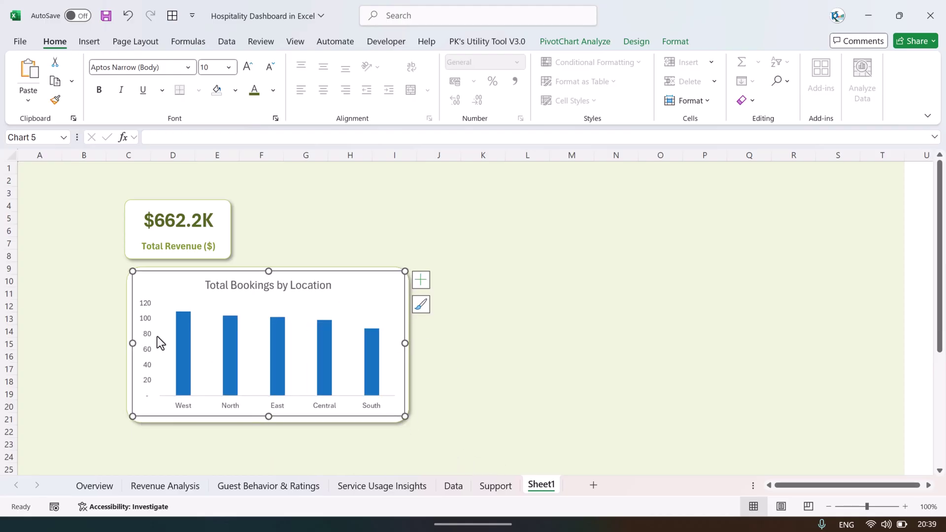
left_click_drag(129, 344, 129, 344)
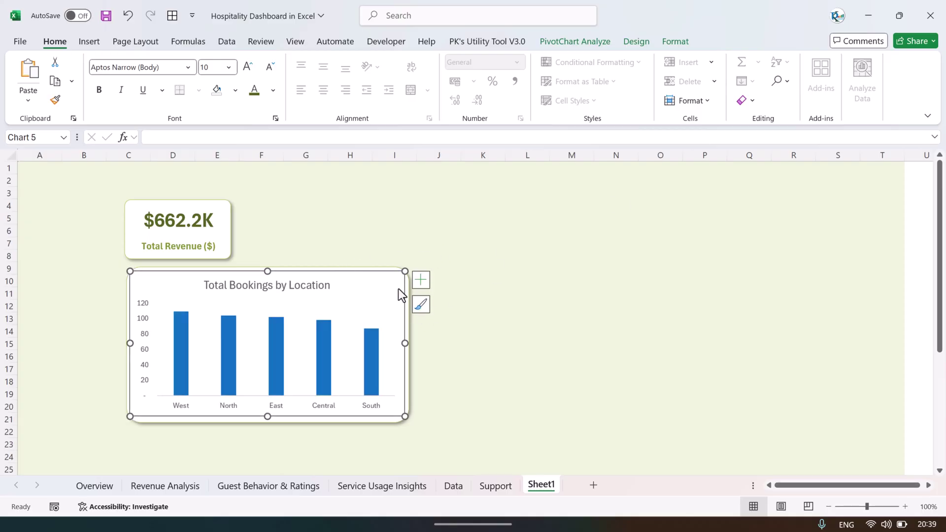
Set the chart area to No Fill and No Outline so the rounded panel serves as its background
left_click(675, 41)
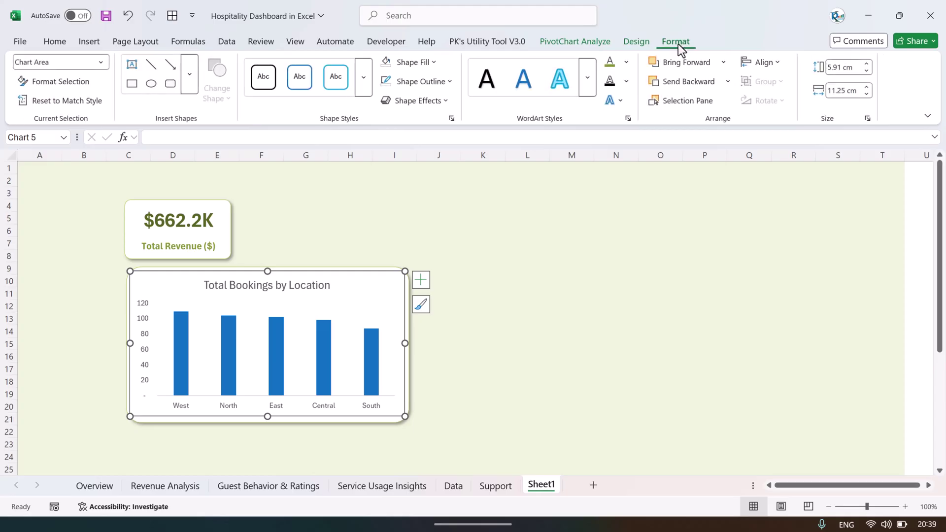
left_click(408, 62)
left_click(417, 351)
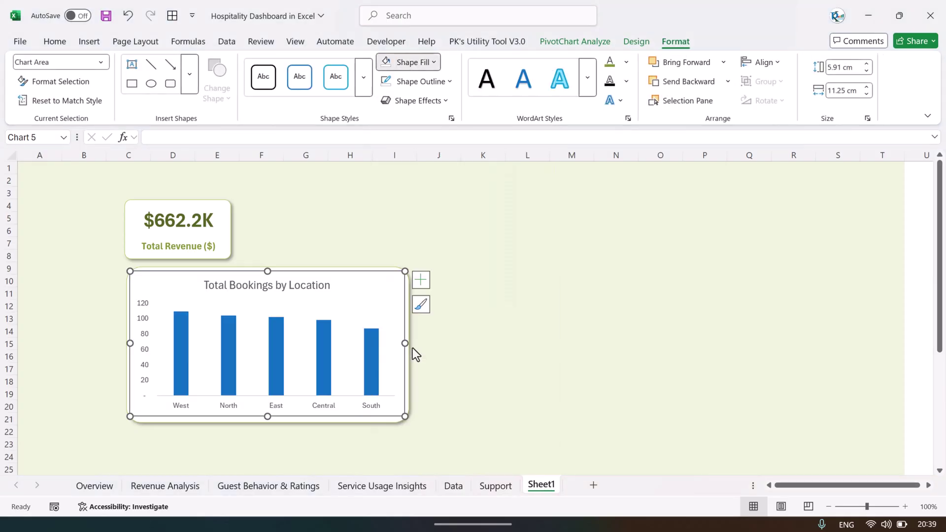
left_click(420, 81)
left_click(425, 370)
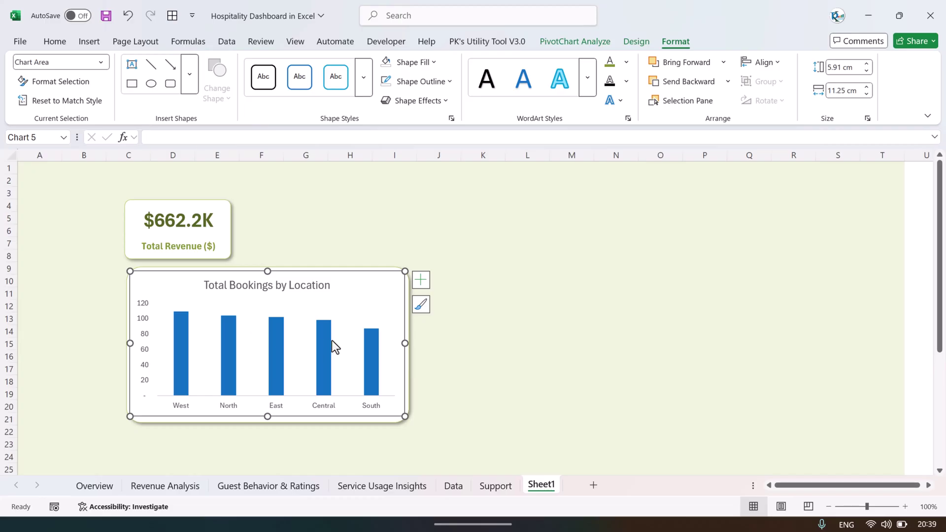
left_click(278, 351)
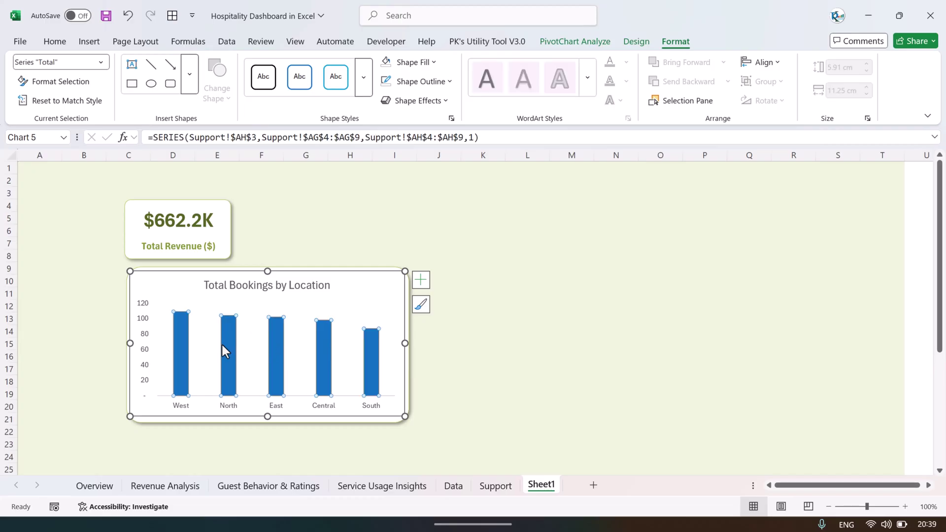
left_click(512, 333)
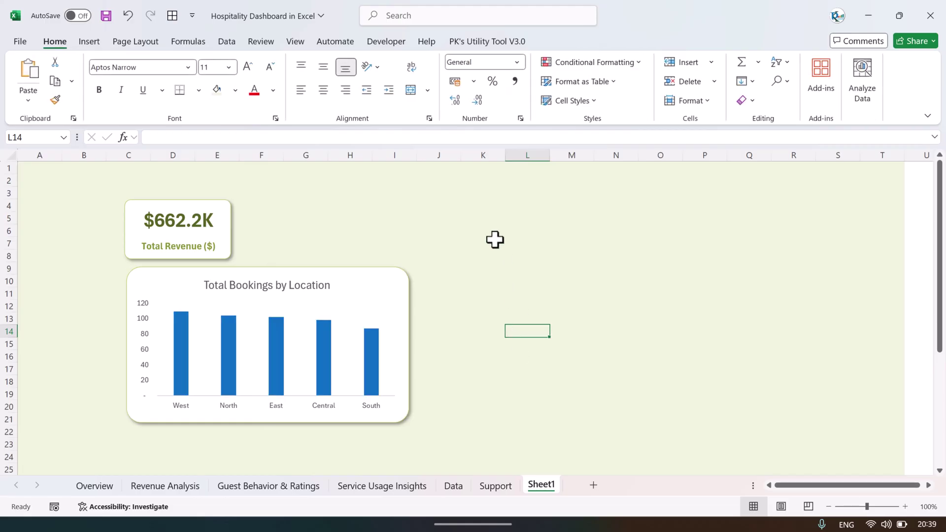
Review the custom picture-filled charts on the Overview sheet and return to Sheet1
left_click(98, 486)
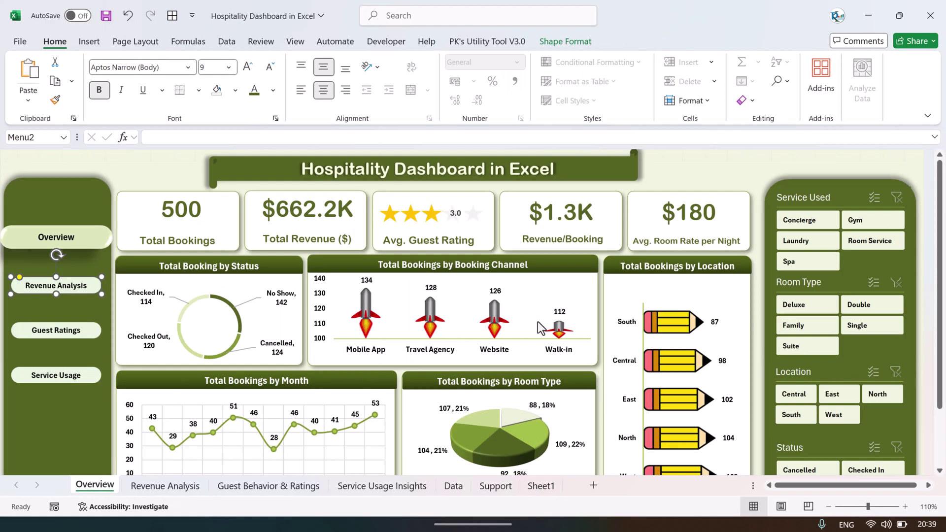
left_click(530, 488)
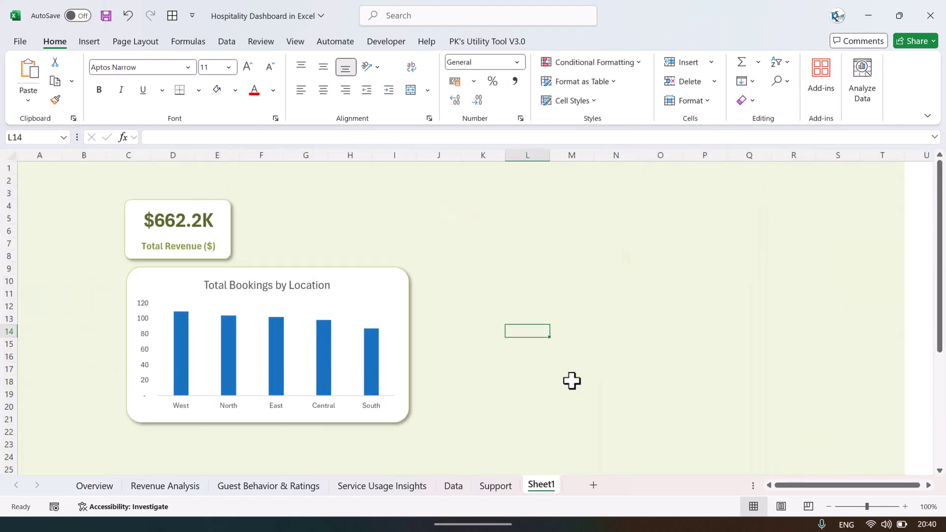
left_click(532, 260)
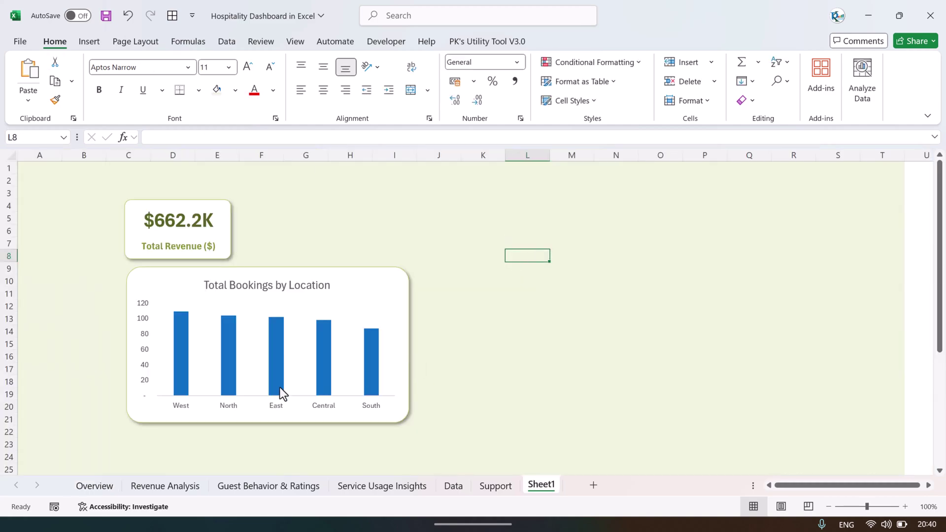
Draw an up block arrow about 2.72 cm high and 1.35 cm wide on Sheet1, beside the chart panel around columns K to L
left_click(95, 41)
left_click(200, 101)
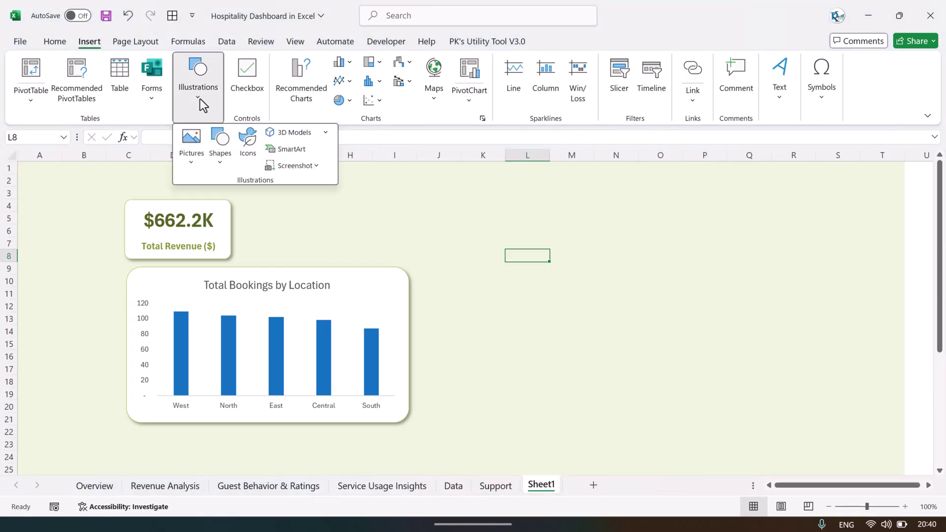
left_click(222, 168)
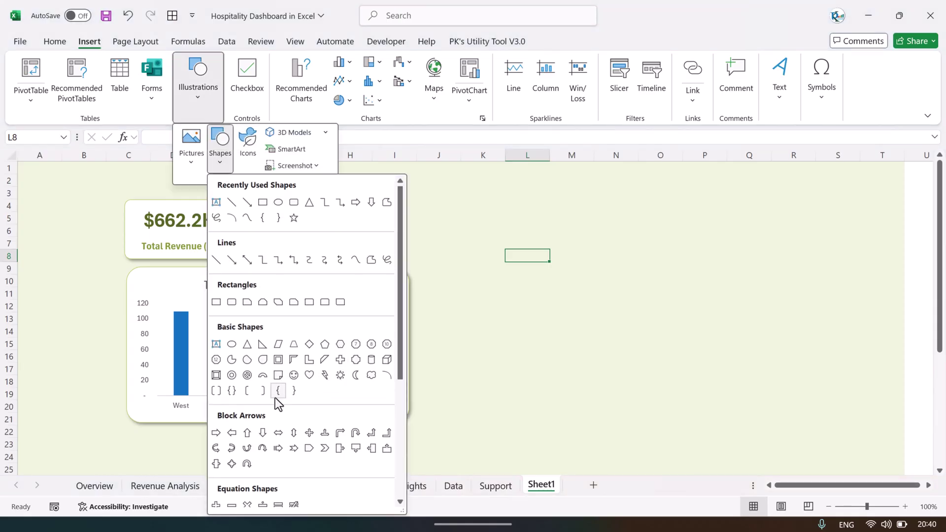
left_click(247, 432)
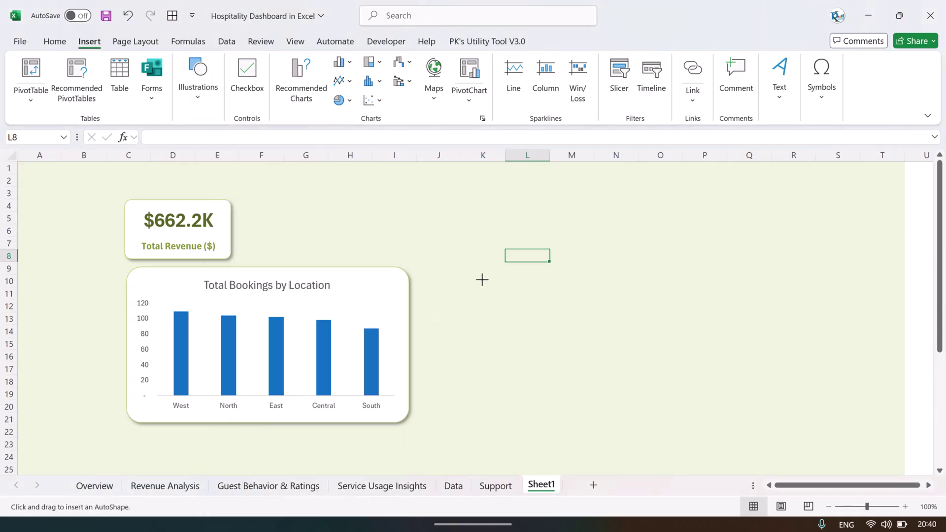
left_click_drag(486, 224, 529, 299)
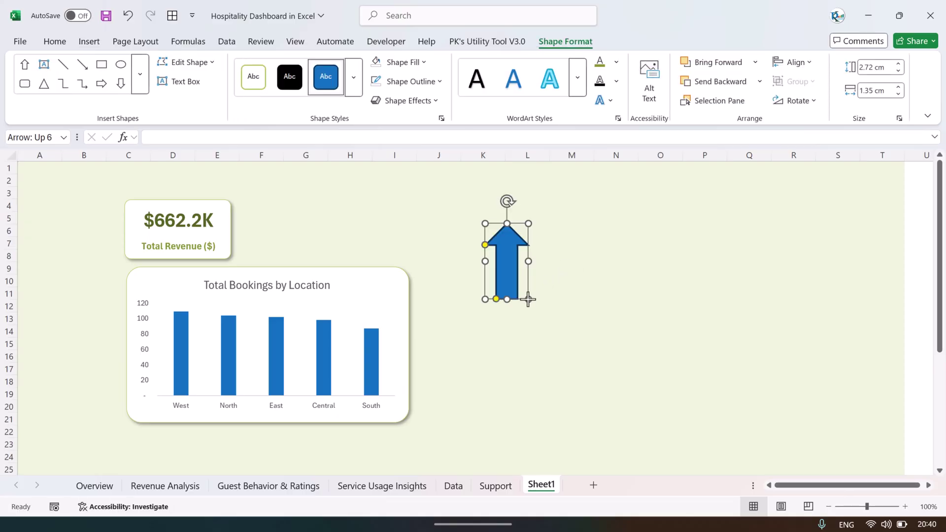
Remove the up arrow's outline and fill it with a green dark-variation gradient that is light at the tip and dark at the base
left_click(403, 84)
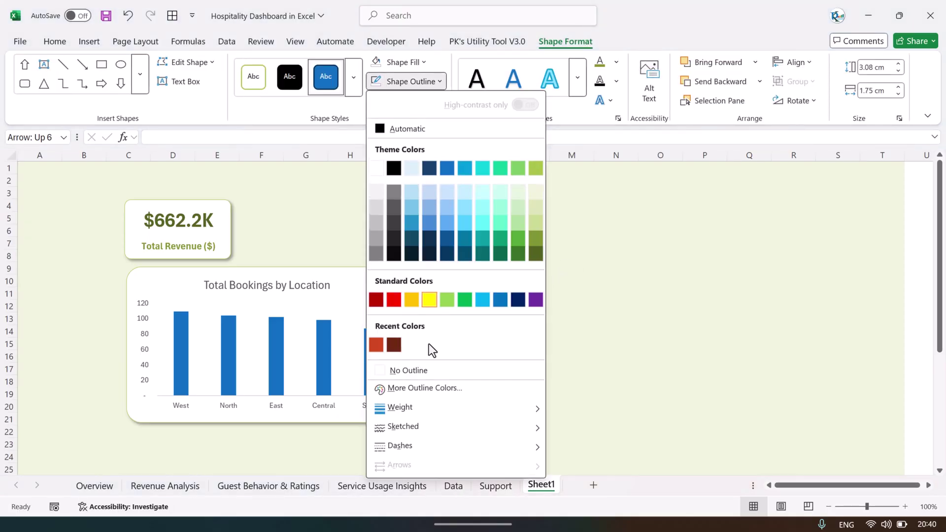
left_click(419, 375)
left_click(398, 68)
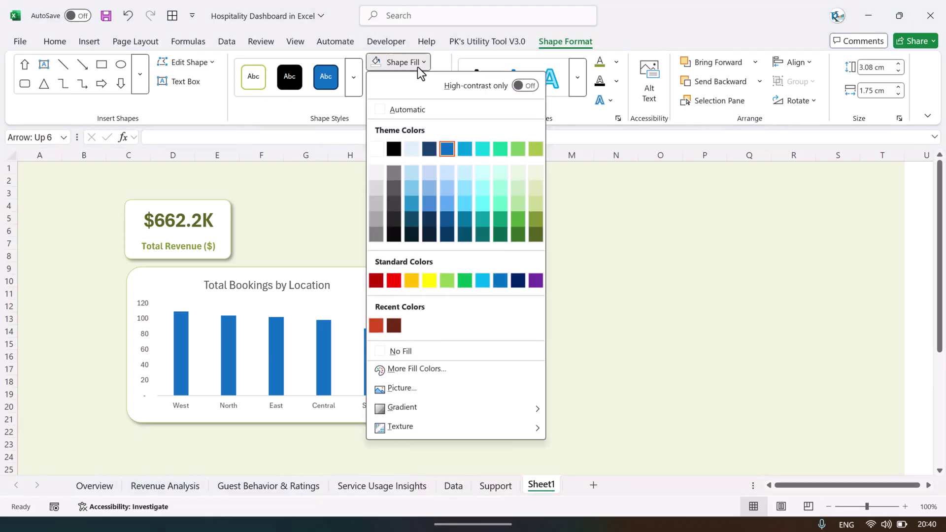
left_click(537, 149)
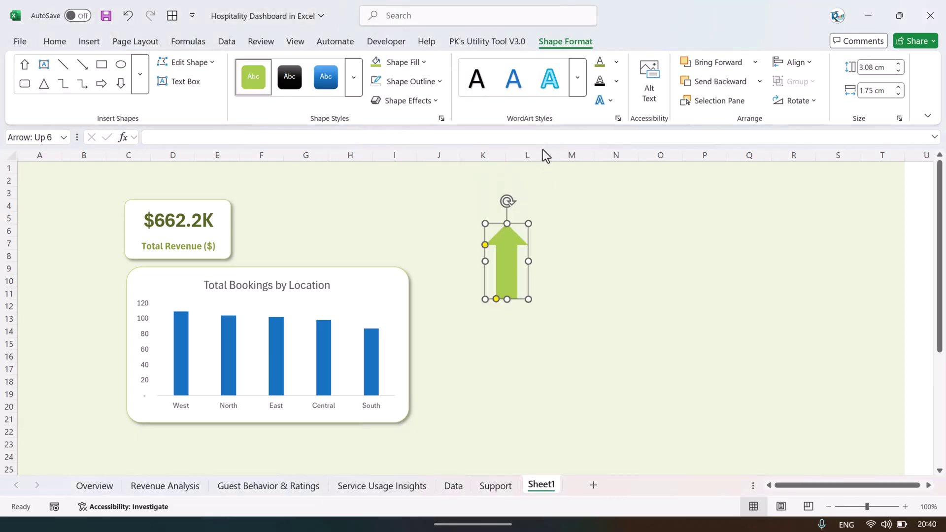
left_click(412, 63)
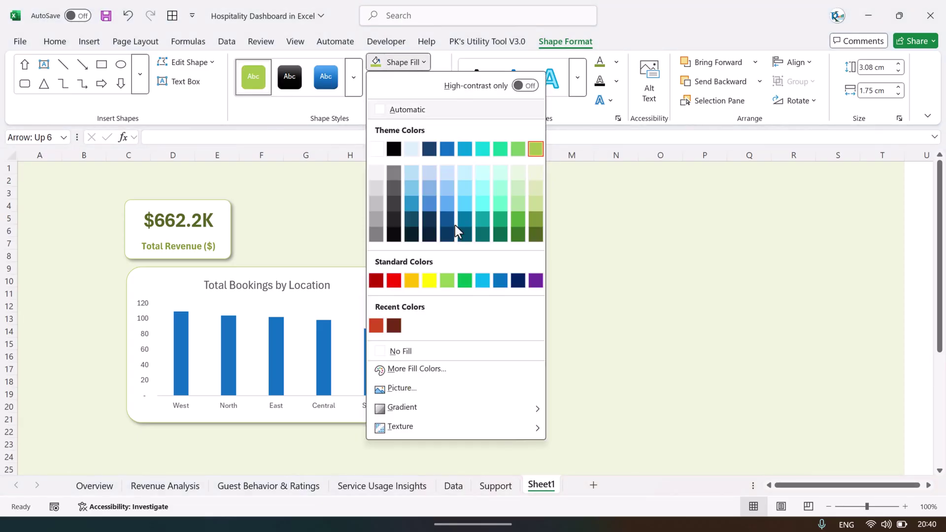
mouse_move(419, 410)
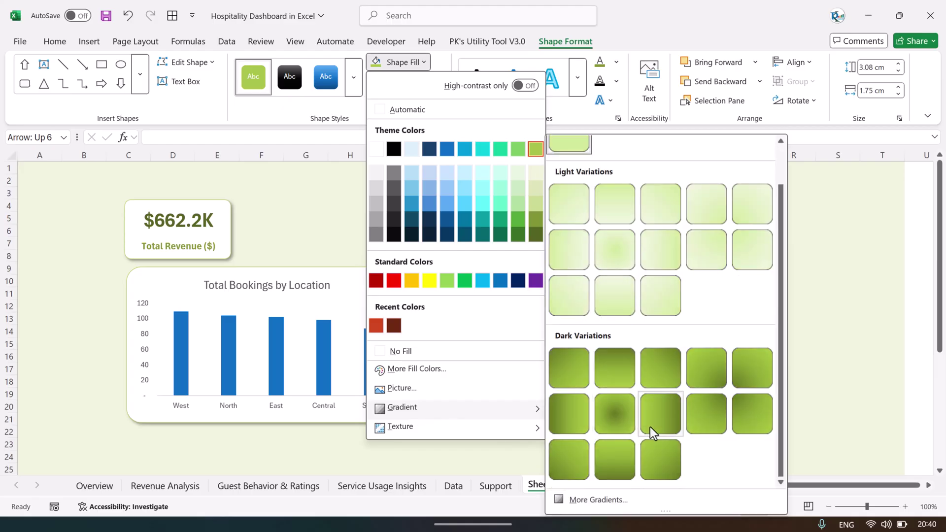
left_click(622, 461)
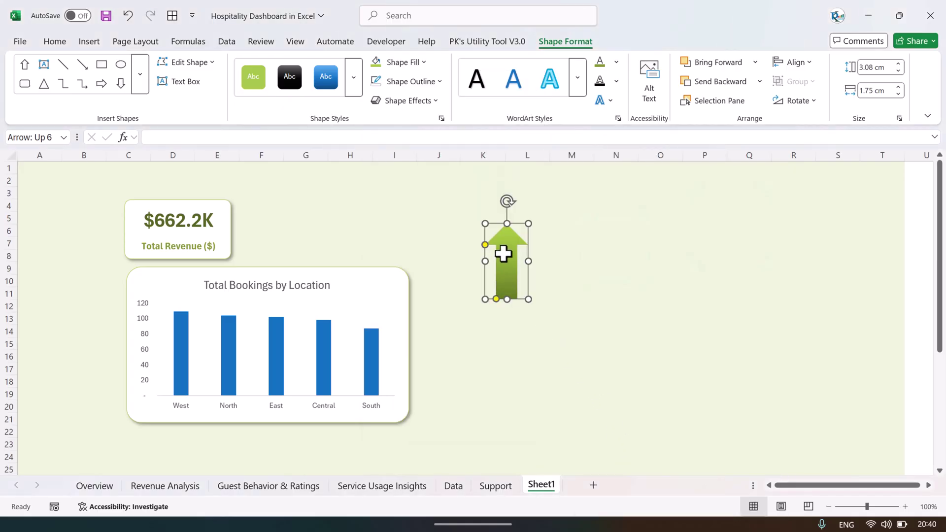
Fill the chart's columns with a copy of the green arrow and set the series gap width to 14%
left_click(375, 357)
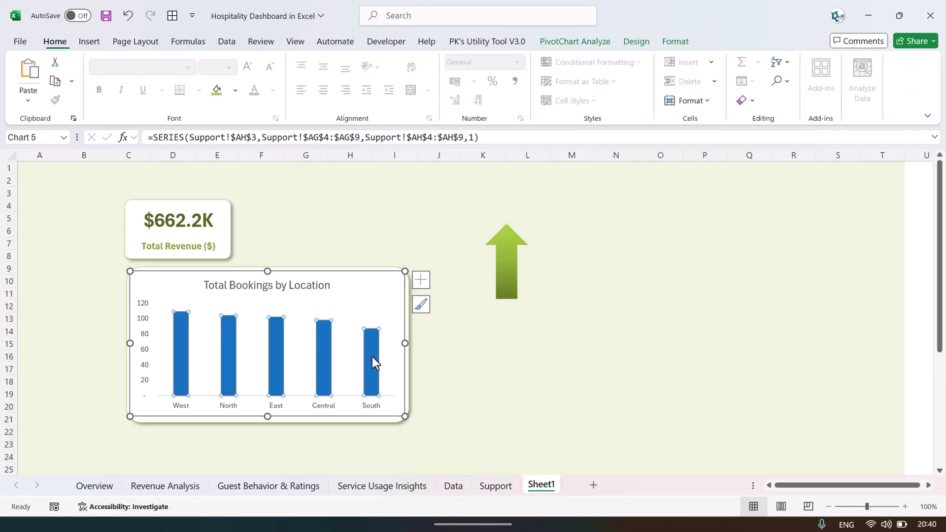
key("ctrl+v")
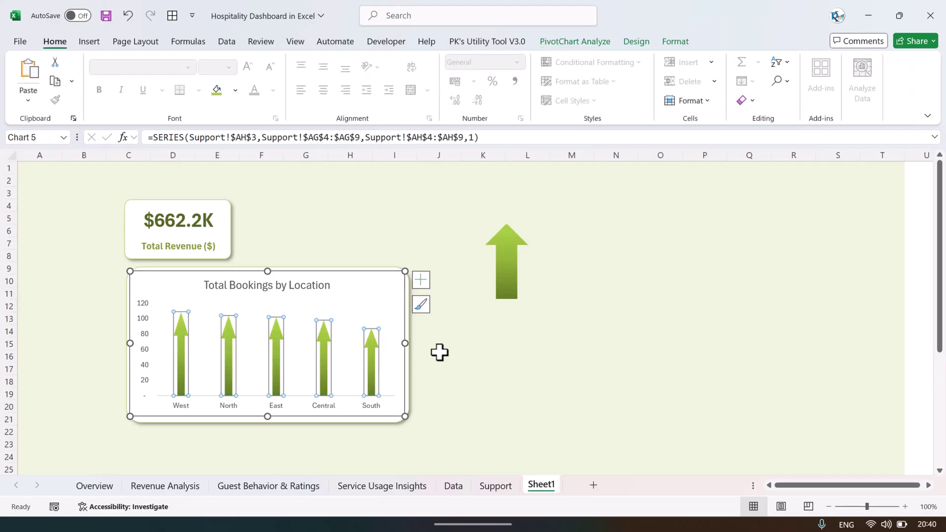
right_click(376, 357)
left_click(433, 343)
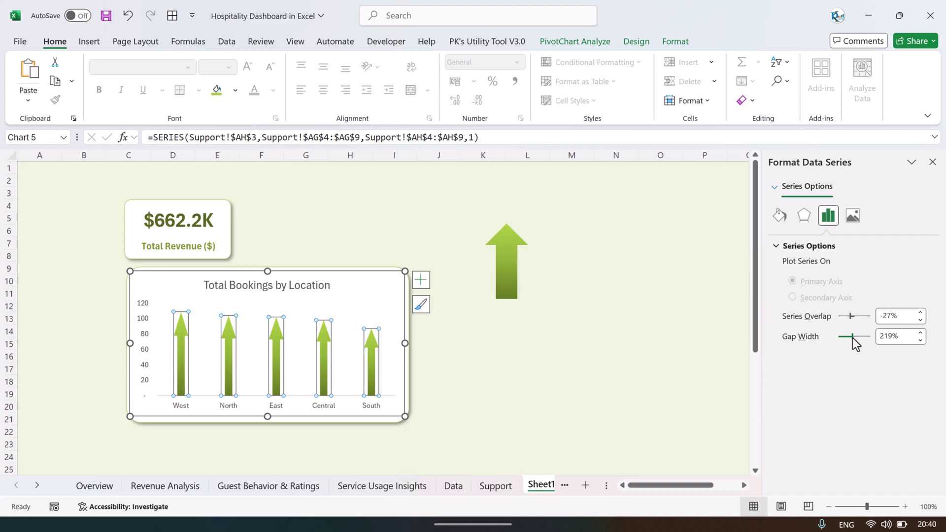
left_click_drag(853, 338, 841, 338)
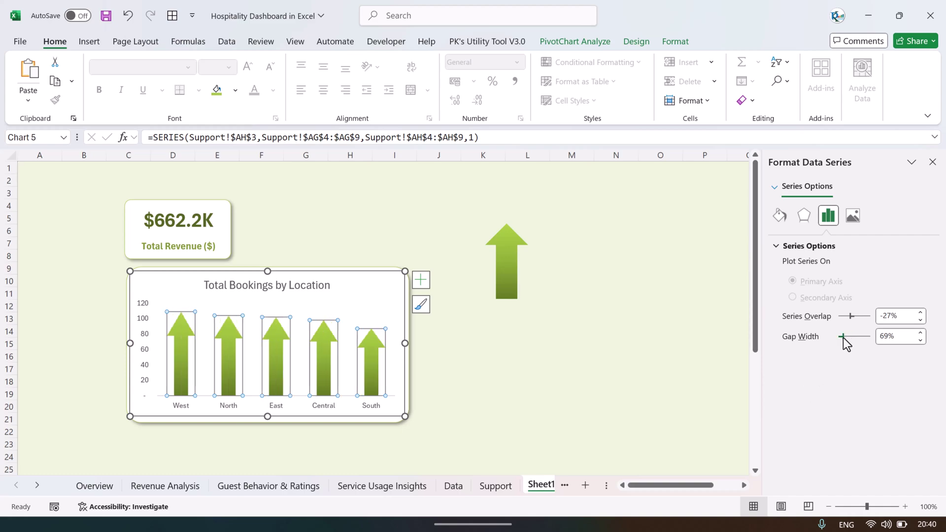
left_click(556, 370)
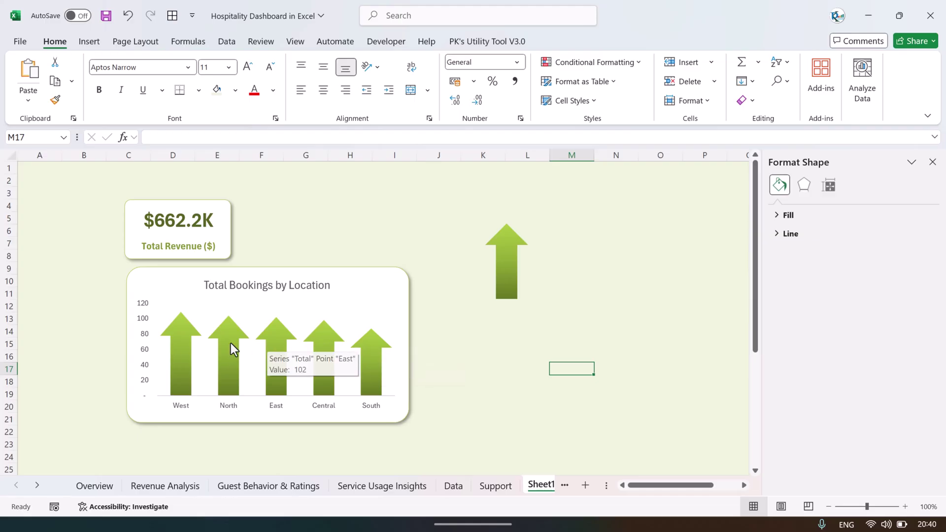
Check the charts on the Overview sheet, return to Sheet1 and add data labels above the arrow columns
left_click(94, 486)
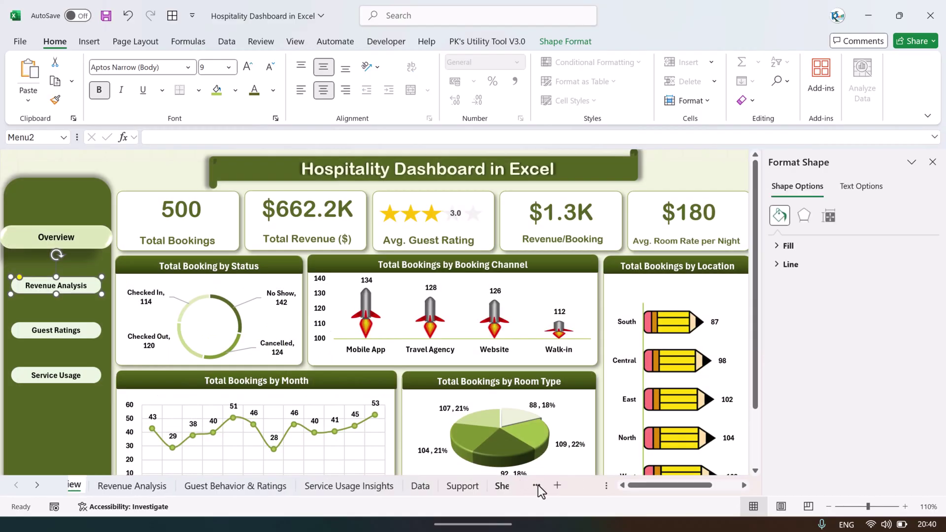
left_click(540, 486)
right_click(273, 341)
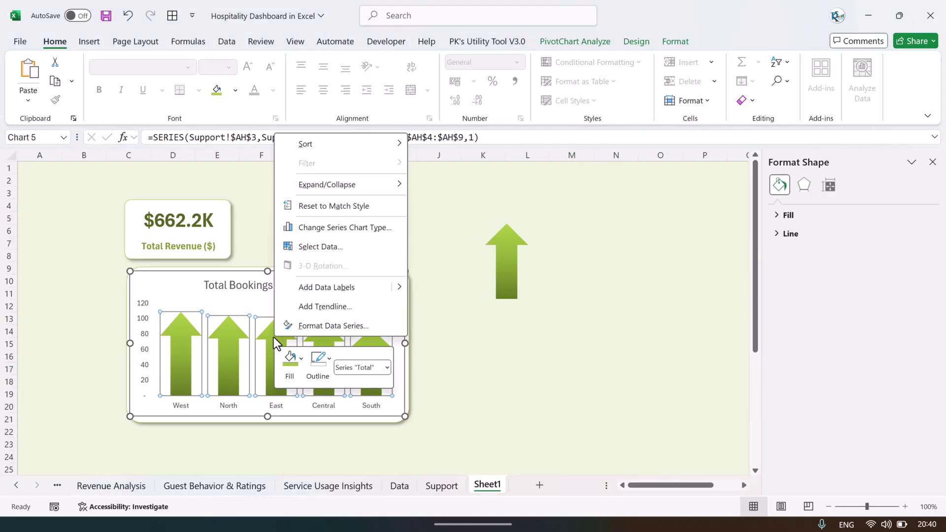
left_click(310, 290)
left_click(276, 308)
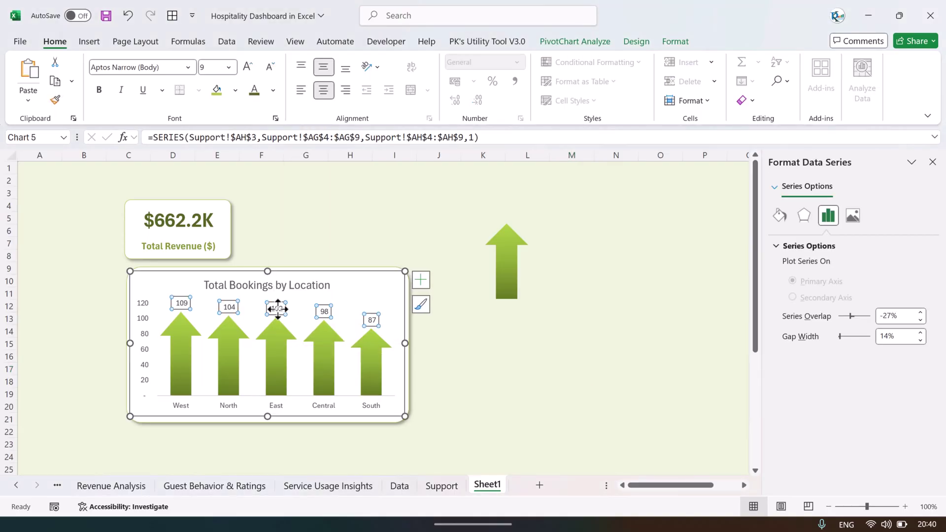
left_click(500, 332)
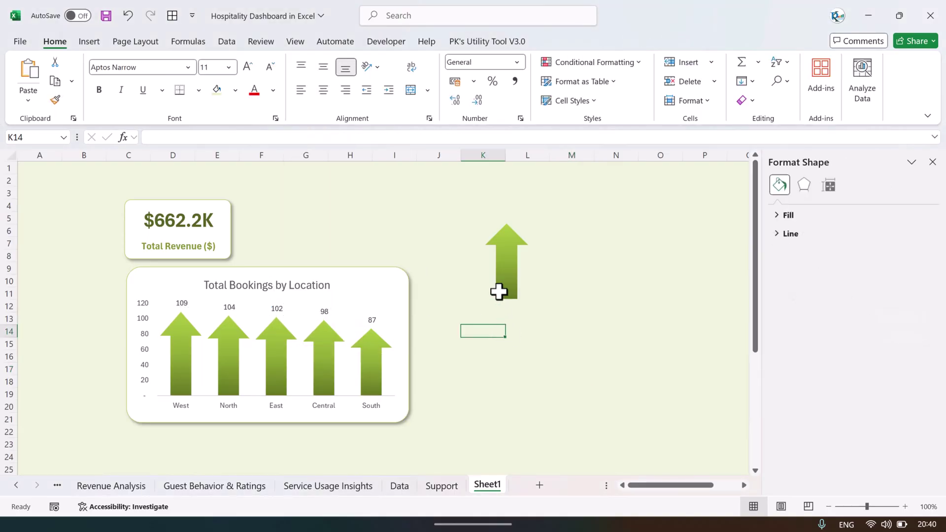
left_click(933, 163)
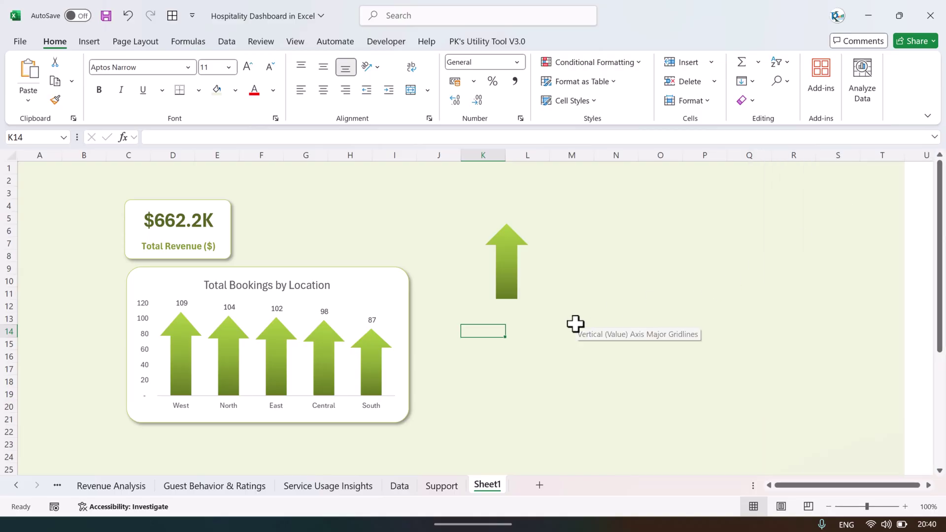
Insert Room Type and Booking Channel slicers for the Location pivot table on the Support sheet
left_click(452, 486)
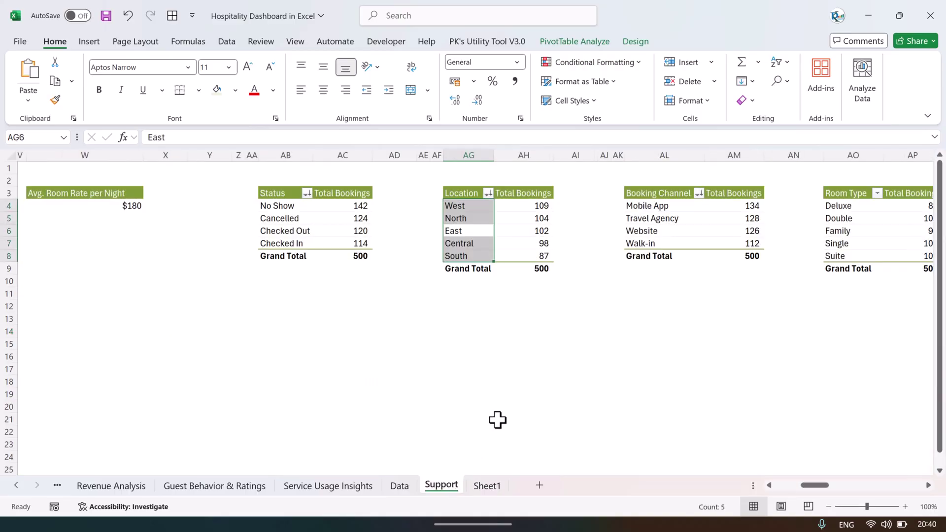
left_click(524, 231)
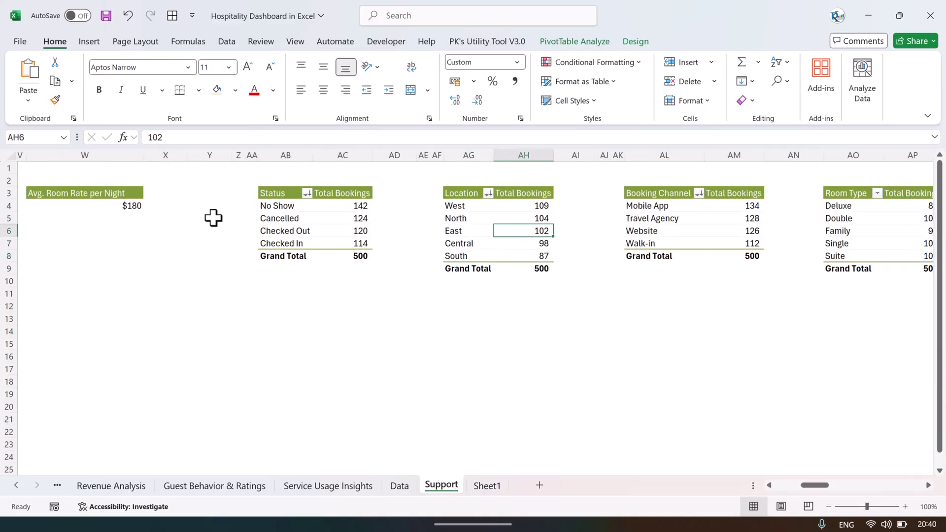
left_click(96, 43)
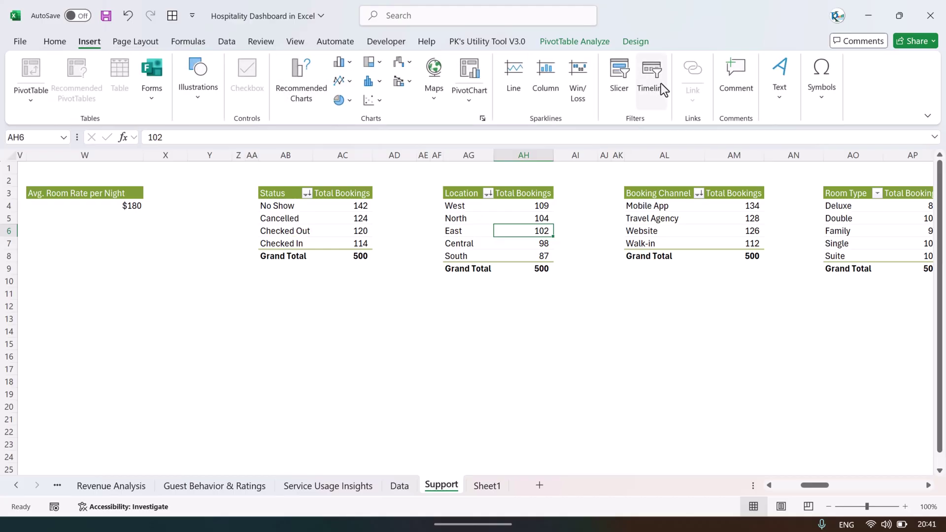
left_click(583, 44)
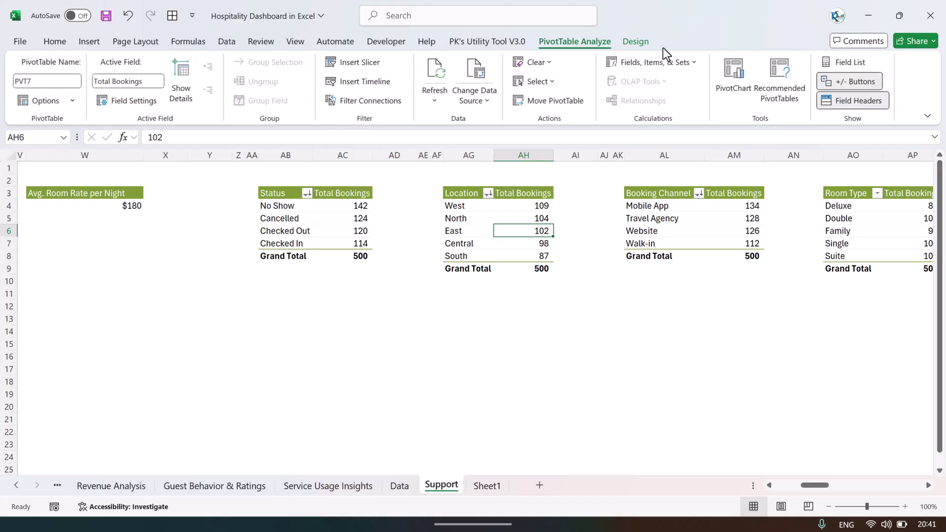
left_click(371, 63)
left_click_drag(542, 232, 542, 161)
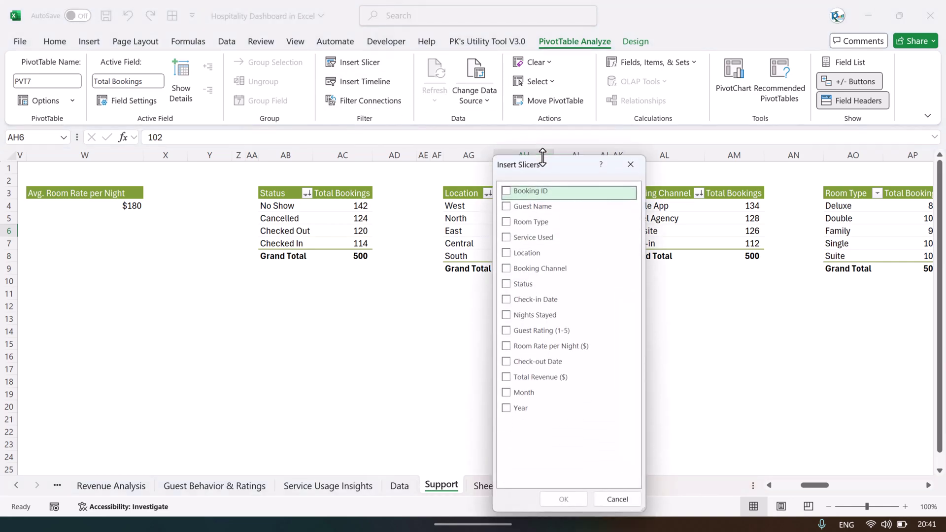
left_click(506, 222)
left_click_drag(551, 166, 609, 104)
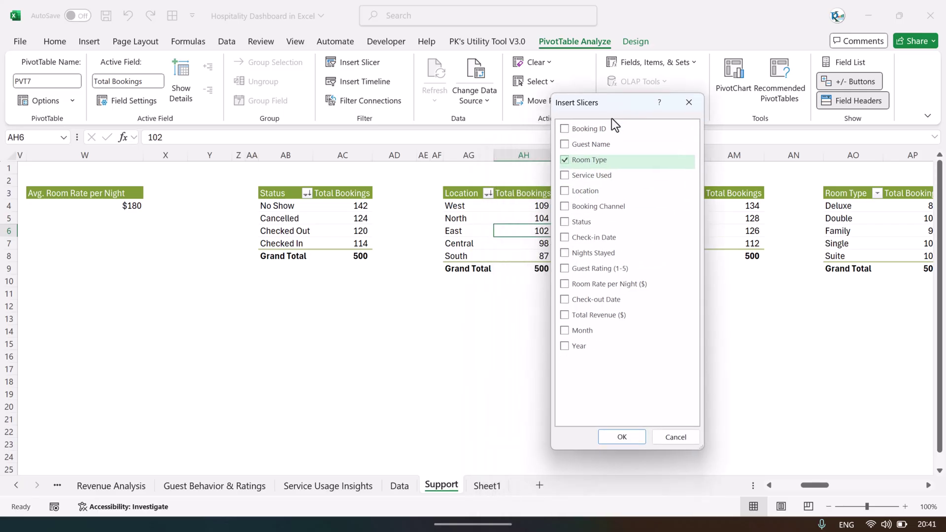
left_click(568, 208)
left_click(623, 436)
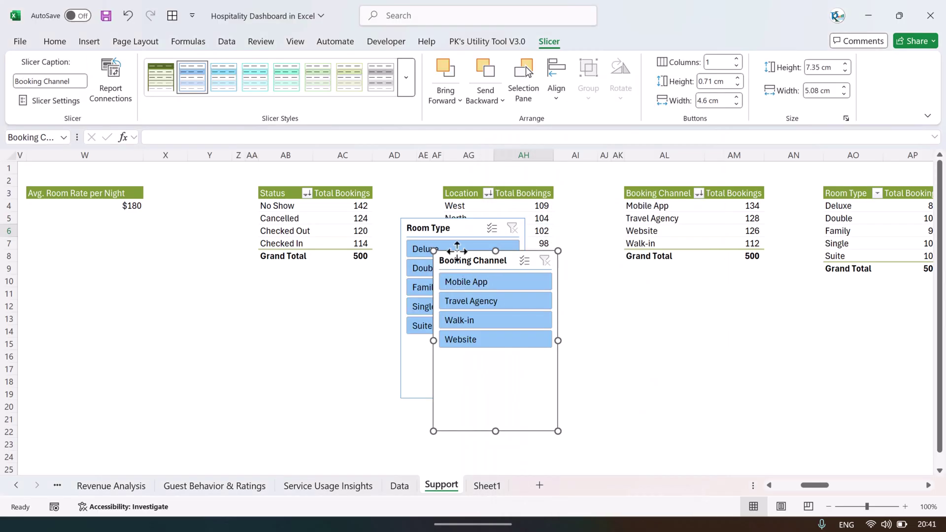
Move both slicers from Support to Sheet1 and place them side by side, with Room Type around columns M to O and Booking Channel around P to R
left_click(448, 228, "ctrl")
key("Delete")
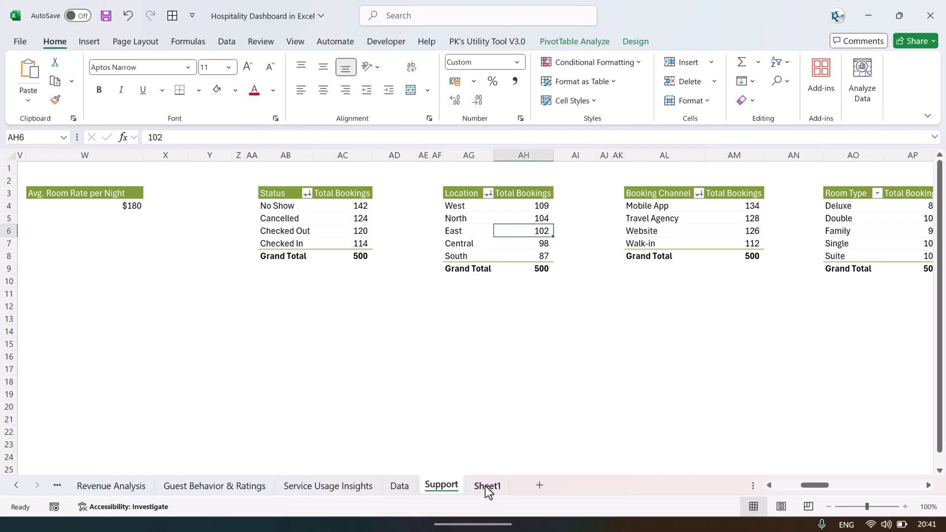
left_click(487, 486)
left_click(607, 269)
key("ctrl+v")
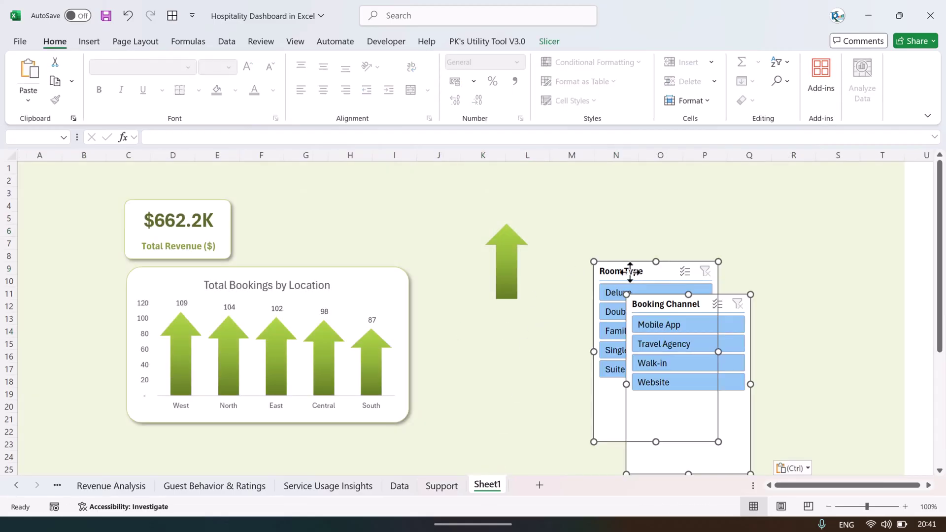
left_click_drag(629, 269, 589, 206)
left_click(793, 269)
left_click_drag(667, 240, 775, 204)
Test the slicers by filtering on Deluxe, Family and Suite rooms, and on the Travel Agency and Walk-in booking channels
left_click(601, 235)
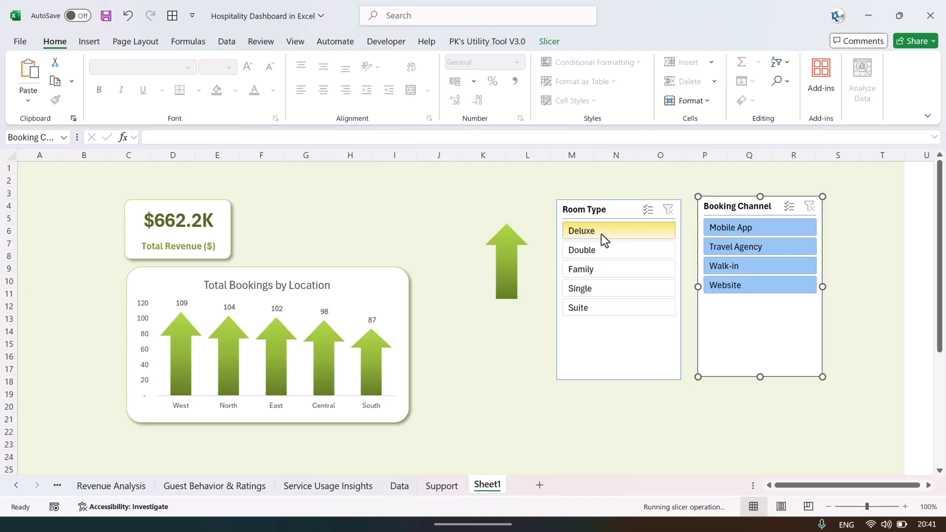
left_click(599, 268)
left_click(589, 305)
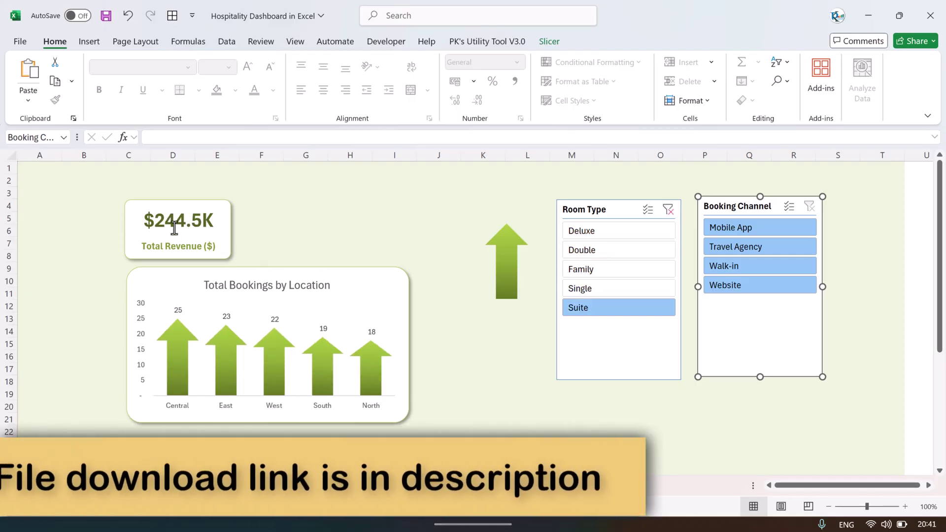
left_click(747, 247)
left_click(754, 267)
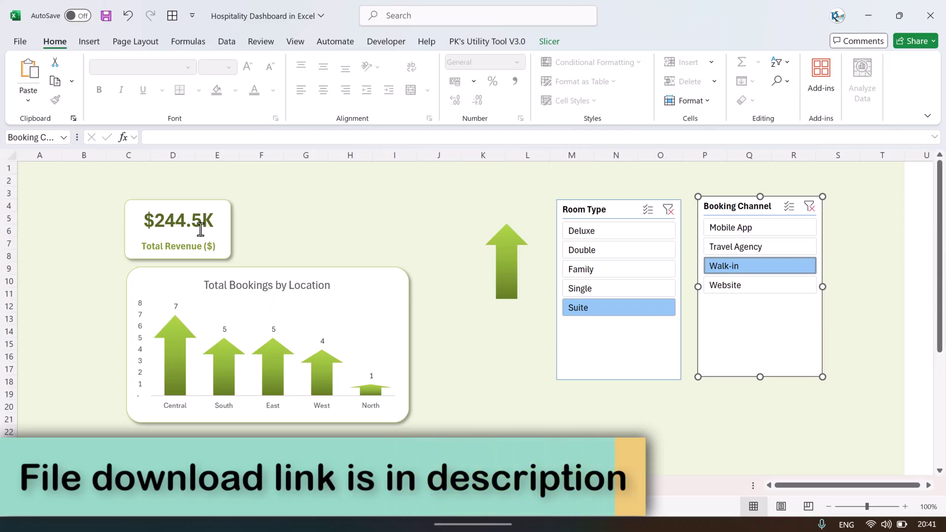
Filter on Double rooms, and clear the filters of both the Room Type and Booking Channel slicers
left_click(643, 248)
left_click(668, 210)
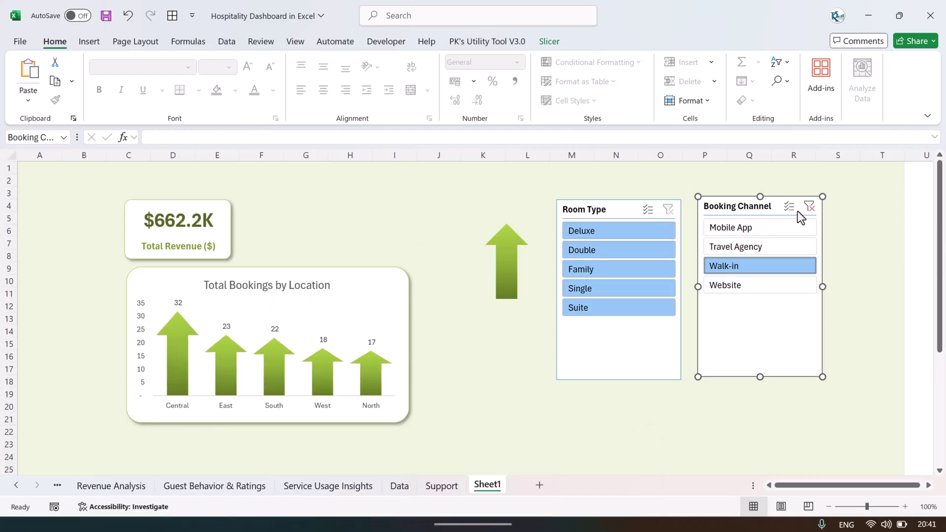
left_click(809, 207)
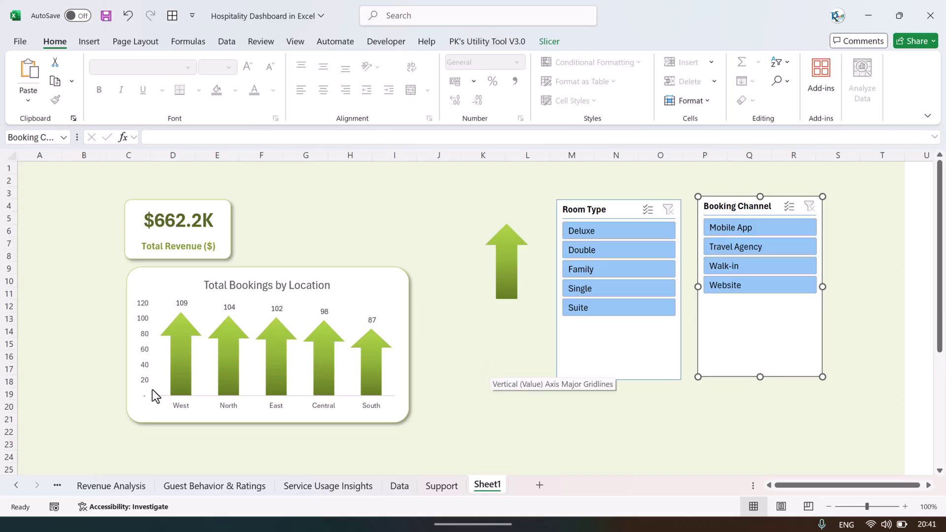
Review the slicer panel and charts on the Revenue Analysis sheet and return to Sheet1
left_click(17, 488)
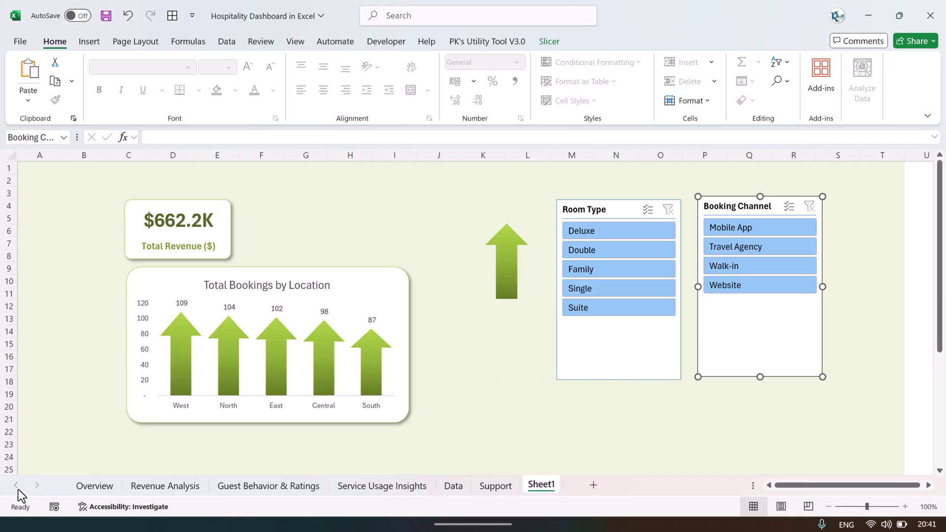
left_click(166, 487)
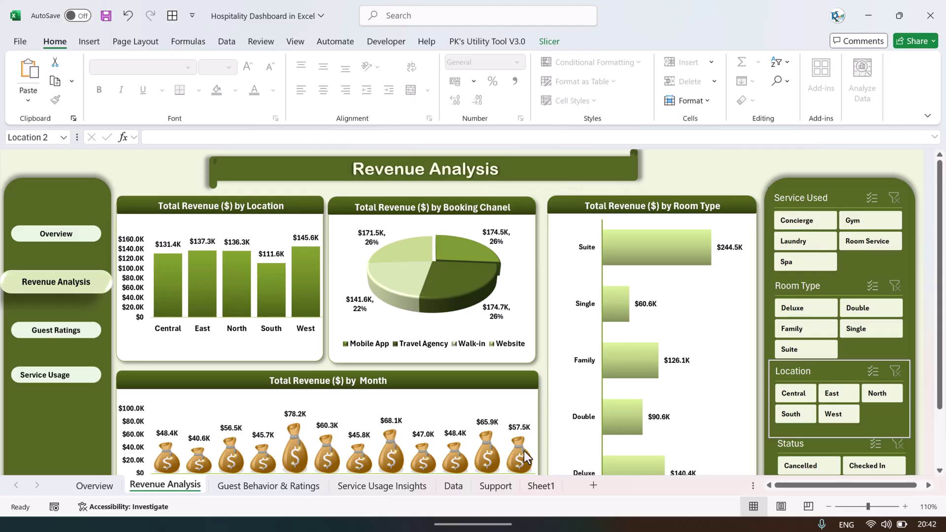
left_click(537, 491)
left_click(483, 372)
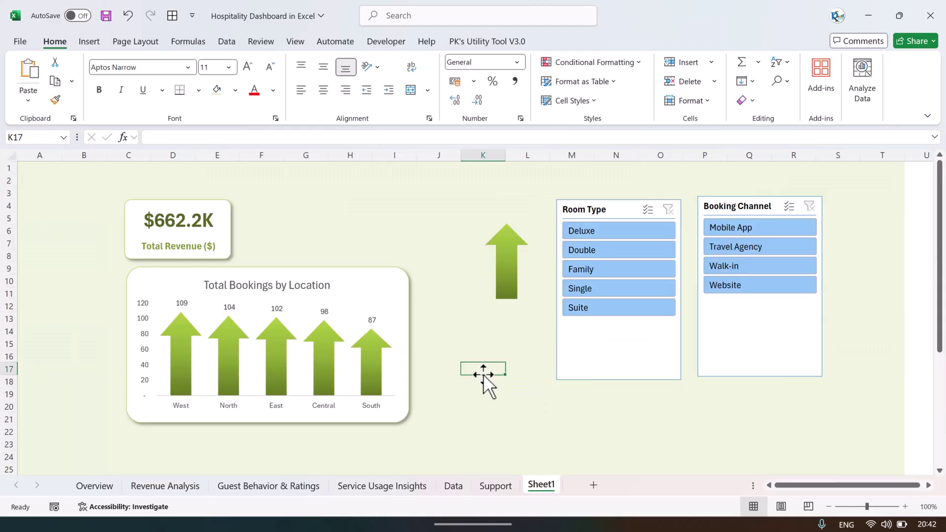